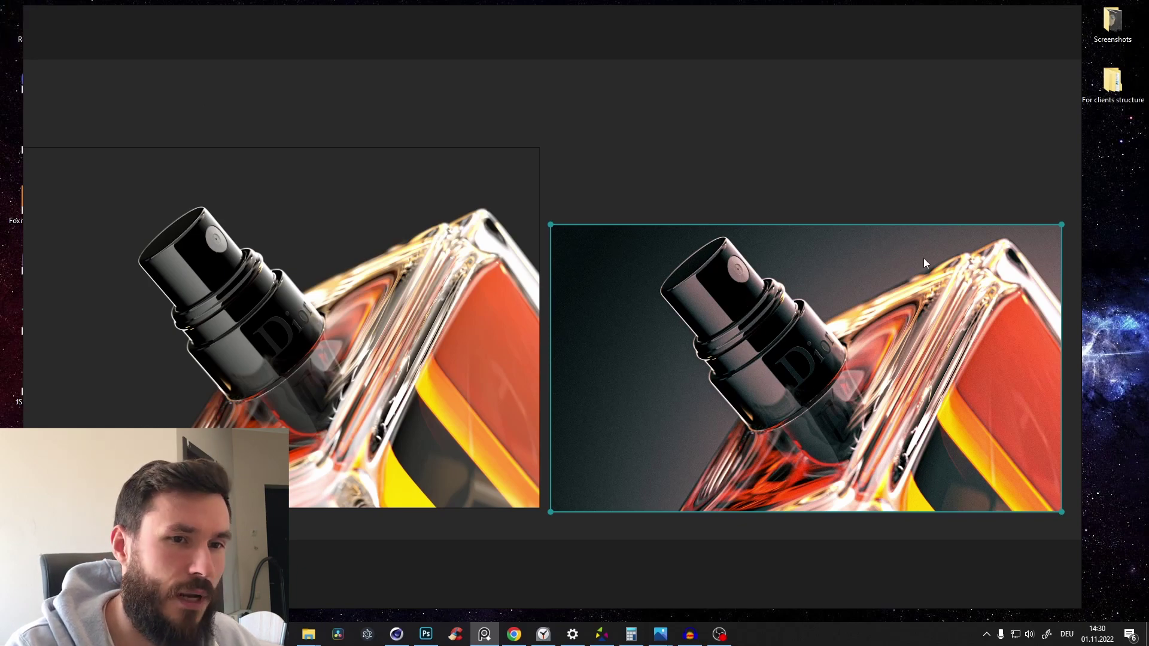
Step: Examine the retouched perfume bottle image up close and switch to Cinema 4D
{"action": "scroll", "coordinate": [701, 319], "scroll_direction": "up", "scroll_amount": 5}
{"action": "scroll", "coordinate": [787, 266], "scroll_direction": "down", "scroll_amount": 8}
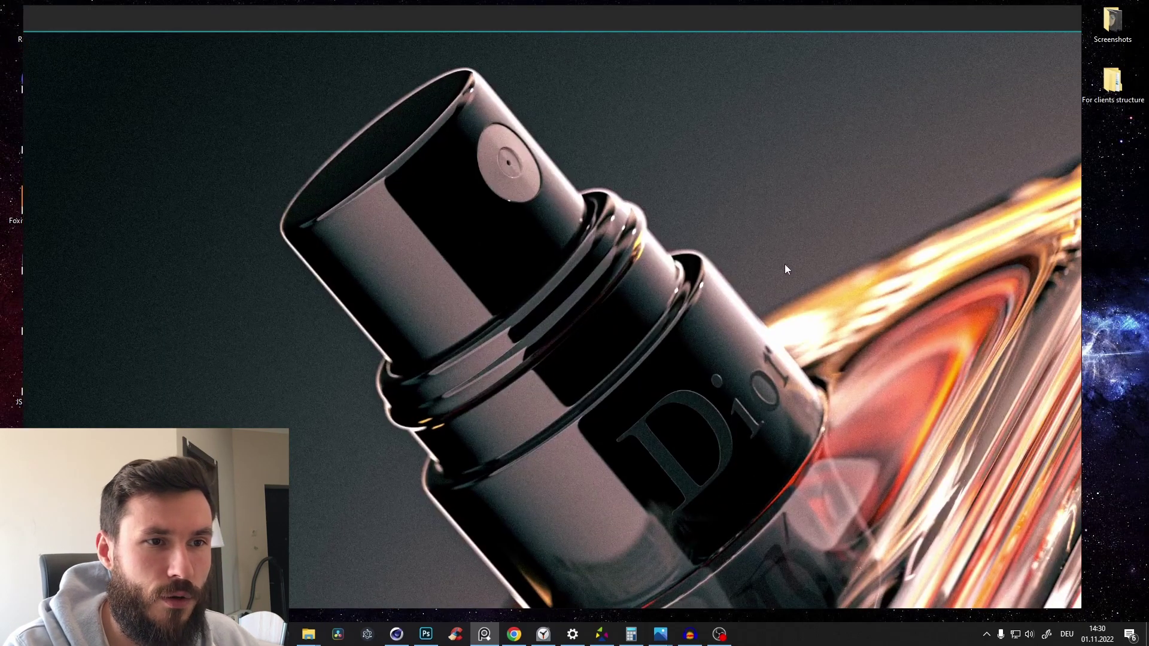
{"action": "key", "text": "alt+Tab"}
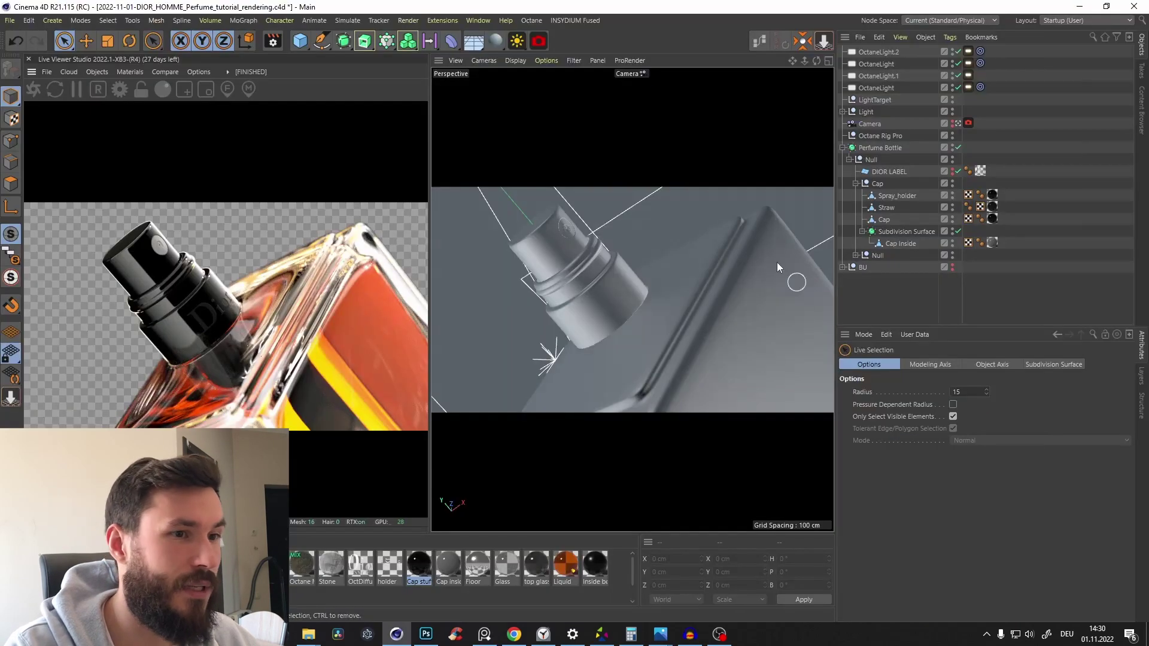
Step: Start the Octane live render and open the path tracing kernel settings in an enlarged settings window
{"action": "left_click", "coordinate": [33, 90]}
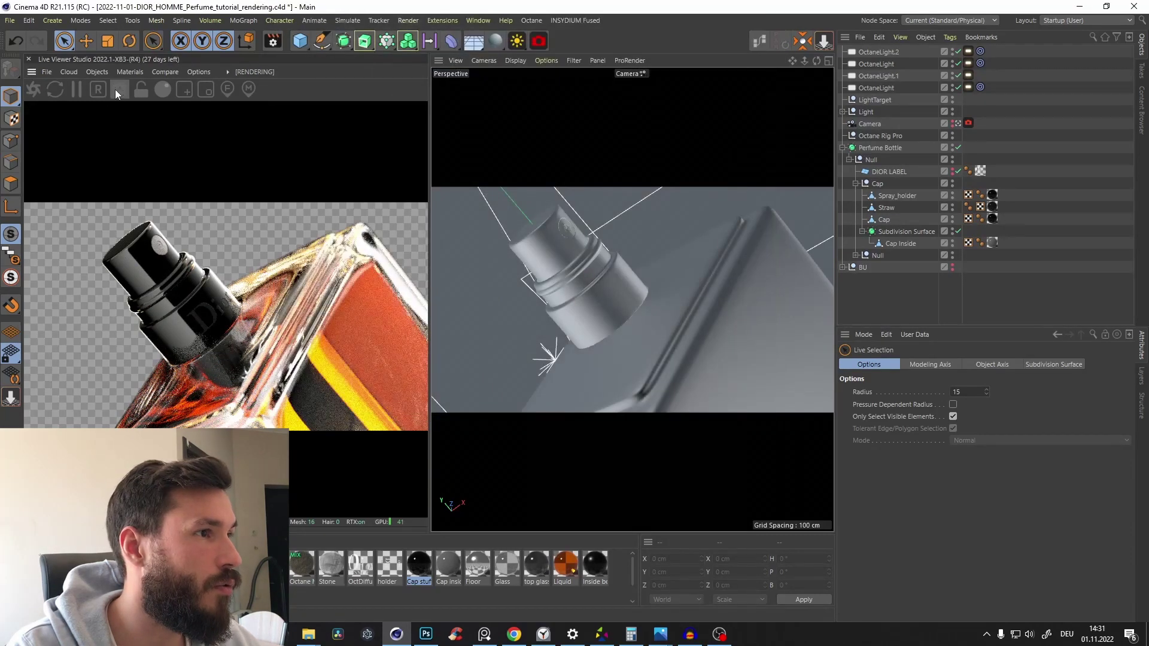
{"action": "left_click", "coordinate": [114, 88]}
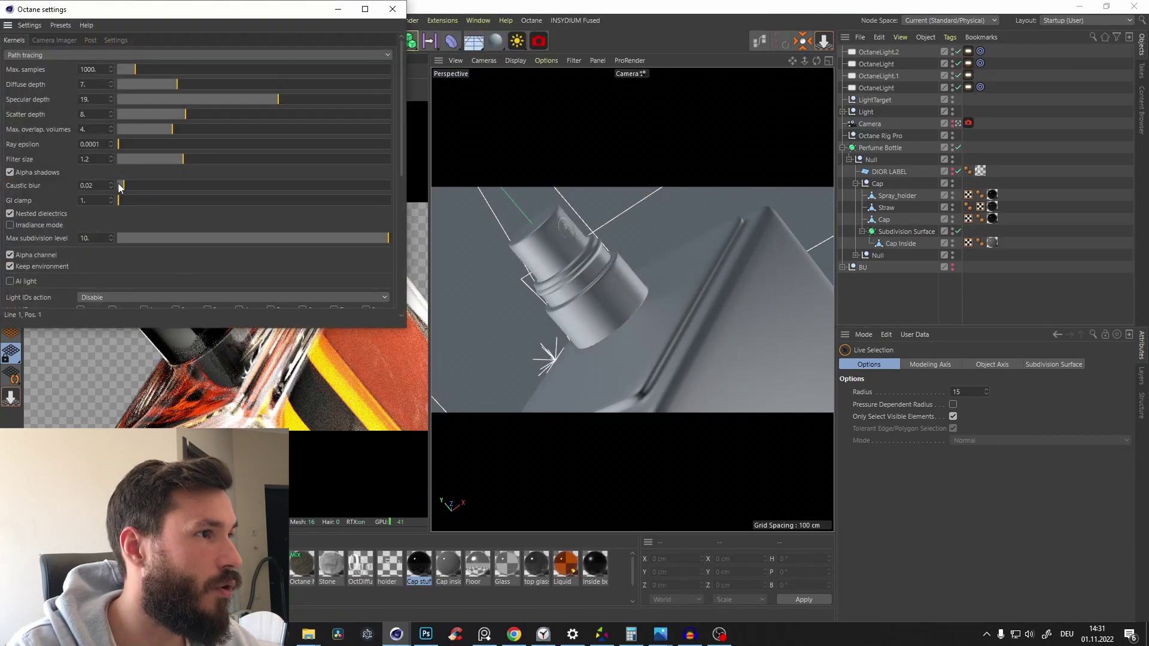
{"action": "left_click_drag", "start_coordinate": [85, 10], "coordinate": [94, 34]}
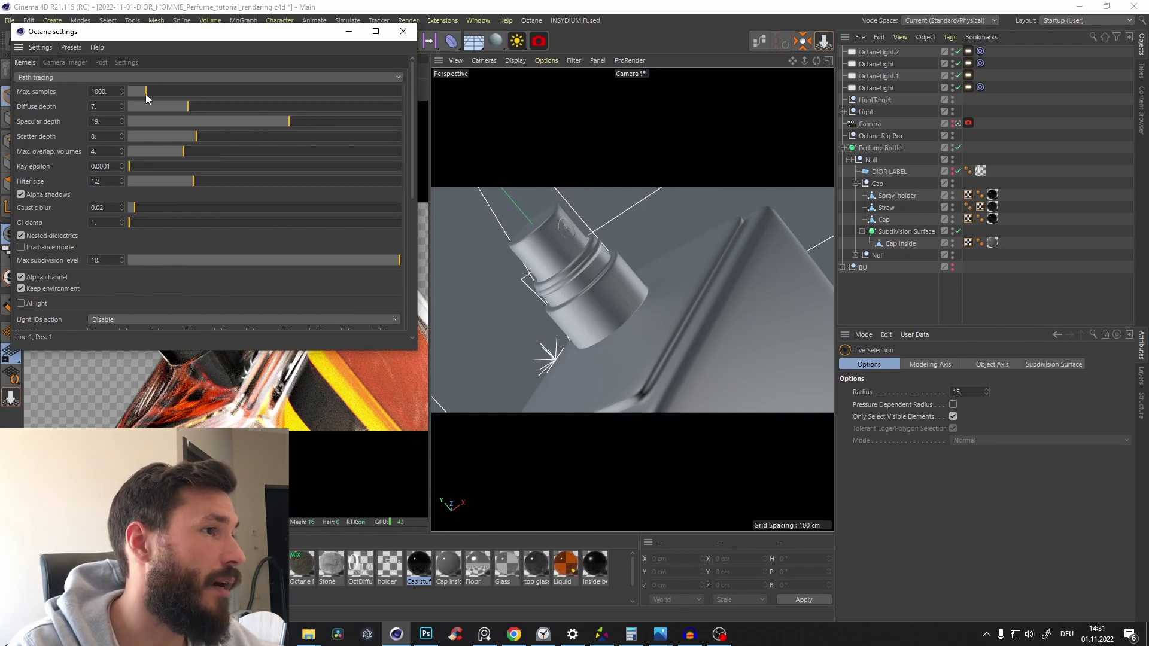
{"action": "left_click_drag", "start_coordinate": [150, 31], "coordinate": [248, 53]}
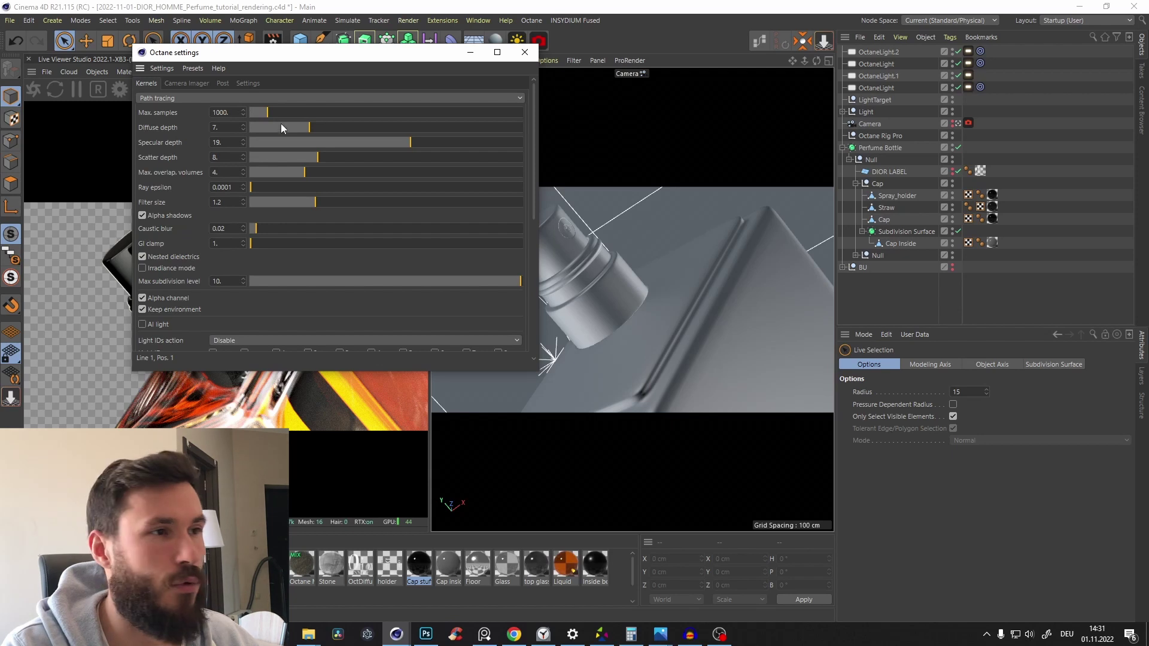
{"action": "left_click_drag", "start_coordinate": [276, 371], "coordinate": [276, 498]}
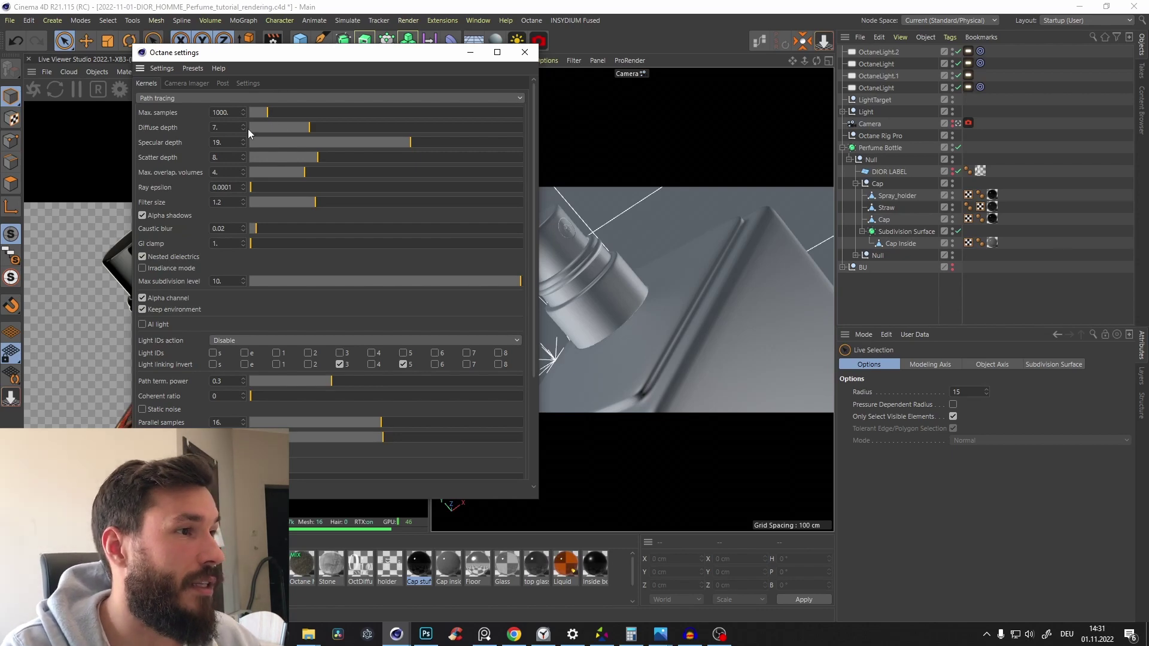
Step: Test the render with a diffuse depth of 0, and set the diffuse depth to 6
{"action": "left_click_drag", "start_coordinate": [257, 53], "coordinate": [427, 70]}
{"action": "left_click_drag", "start_coordinate": [473, 138], "coordinate": [425, 137]}
{"action": "left_click_drag", "start_coordinate": [386, 71], "coordinate": [474, 63]}
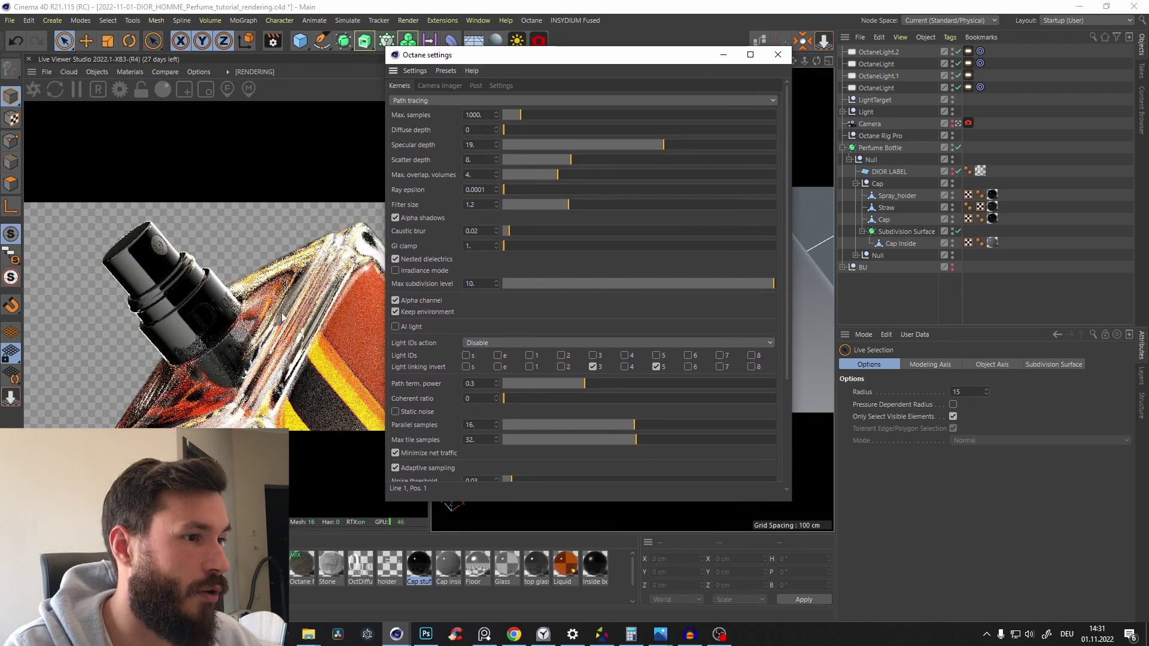
{"action": "left_click_drag", "start_coordinate": [542, 132], "coordinate": [555, 129]}
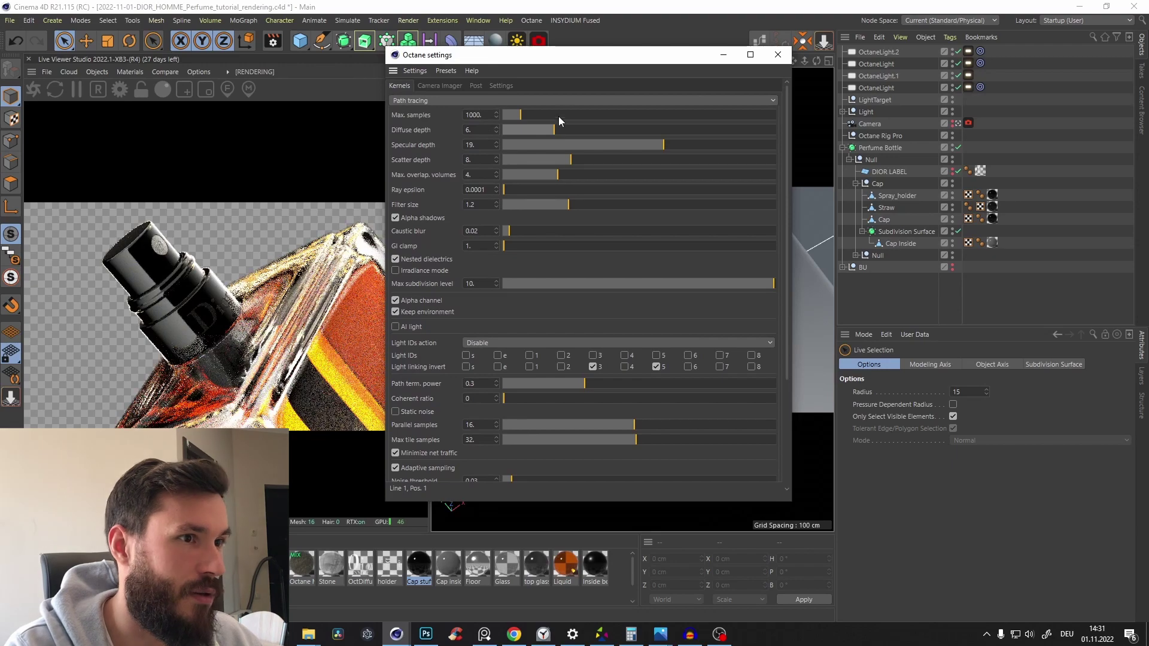
Step: Try a lower specular depth, return it to 19, and set the scatter depth to 11
{"action": "left_click_drag", "start_coordinate": [570, 147], "coordinate": [664, 143]}
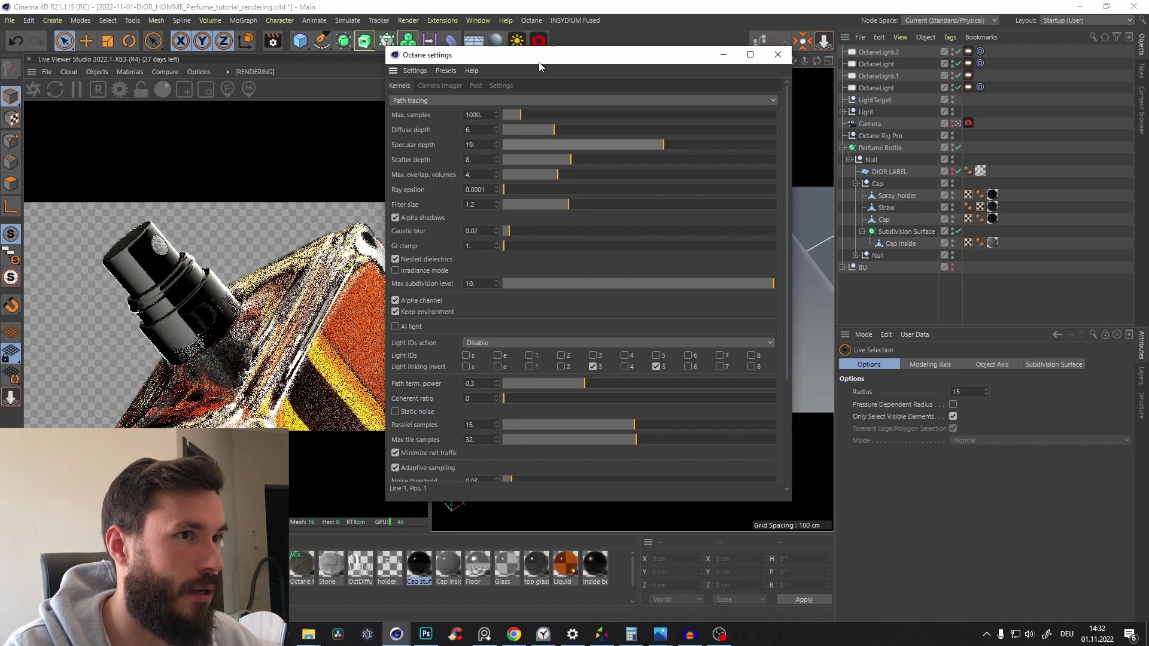
{"action": "left_click_drag", "start_coordinate": [533, 55], "coordinate": [569, 67]}
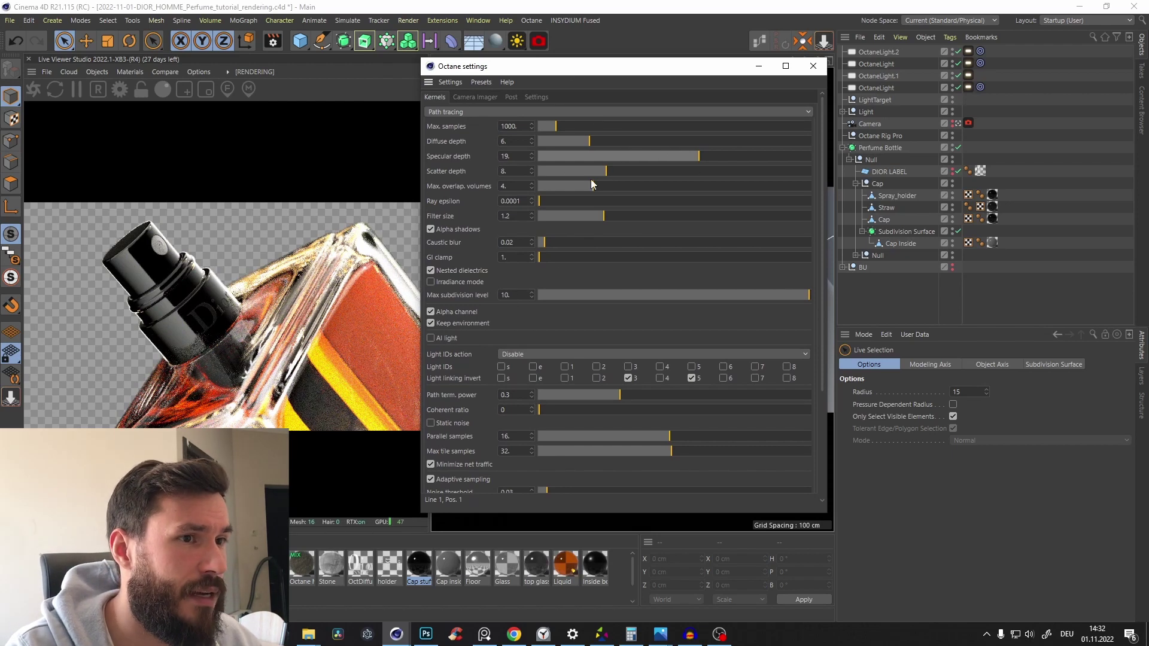
{"action": "left_click_drag", "start_coordinate": [605, 170], "coordinate": [633, 156]}
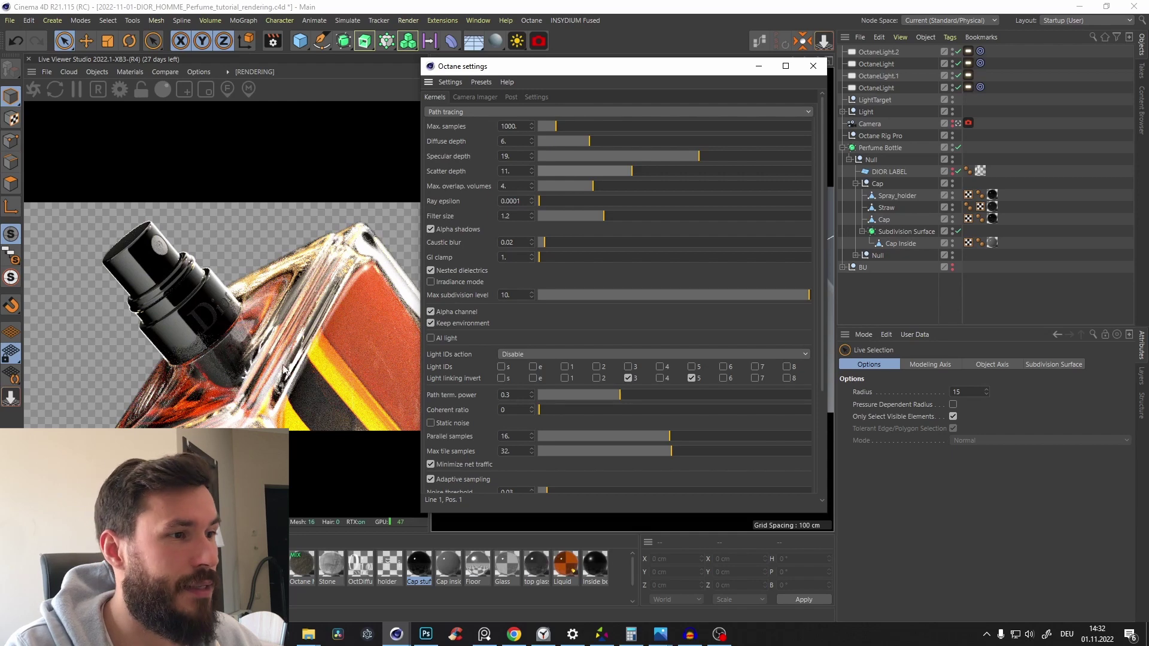
{"action": "left_click", "coordinate": [759, 65]}
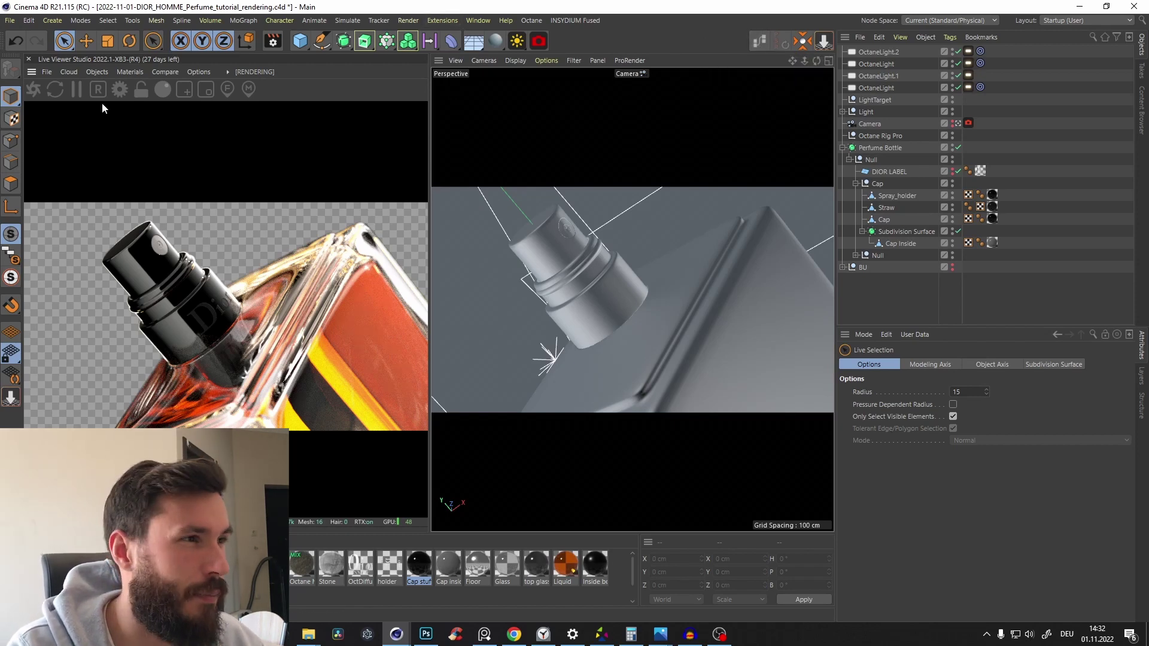
Step: Review the remaining path tracing kernel options, including parallel samples and adaptive sampling
{"action": "left_click", "coordinate": [119, 90]}
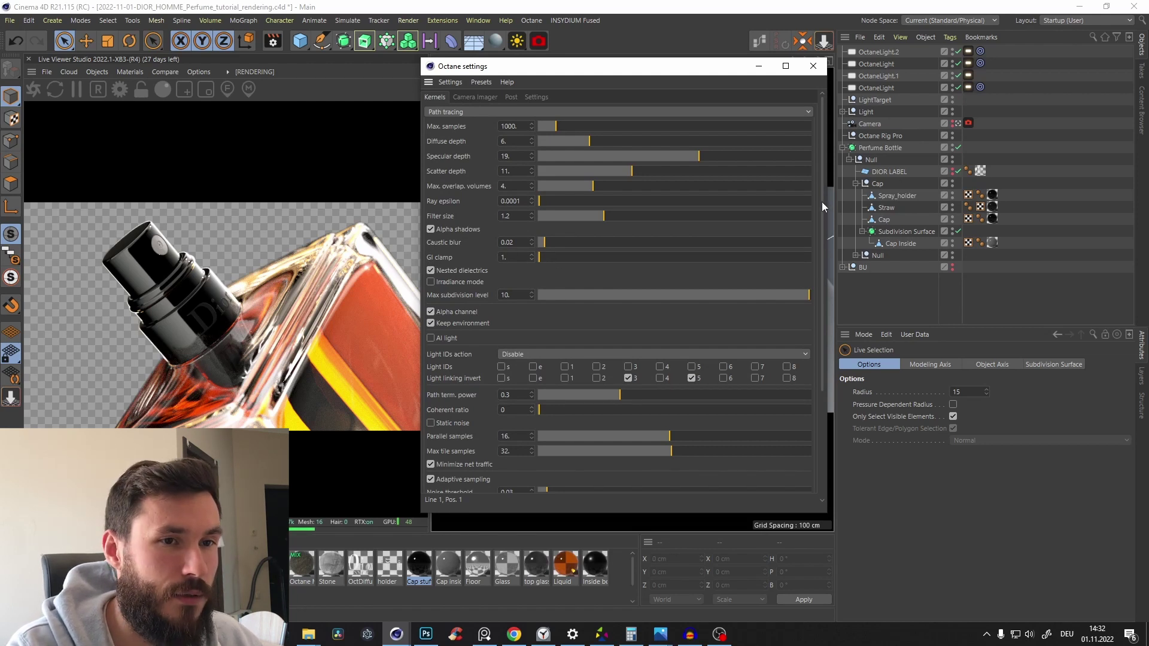
{"action": "left_click_drag", "start_coordinate": [821, 202], "coordinate": [799, 326]}
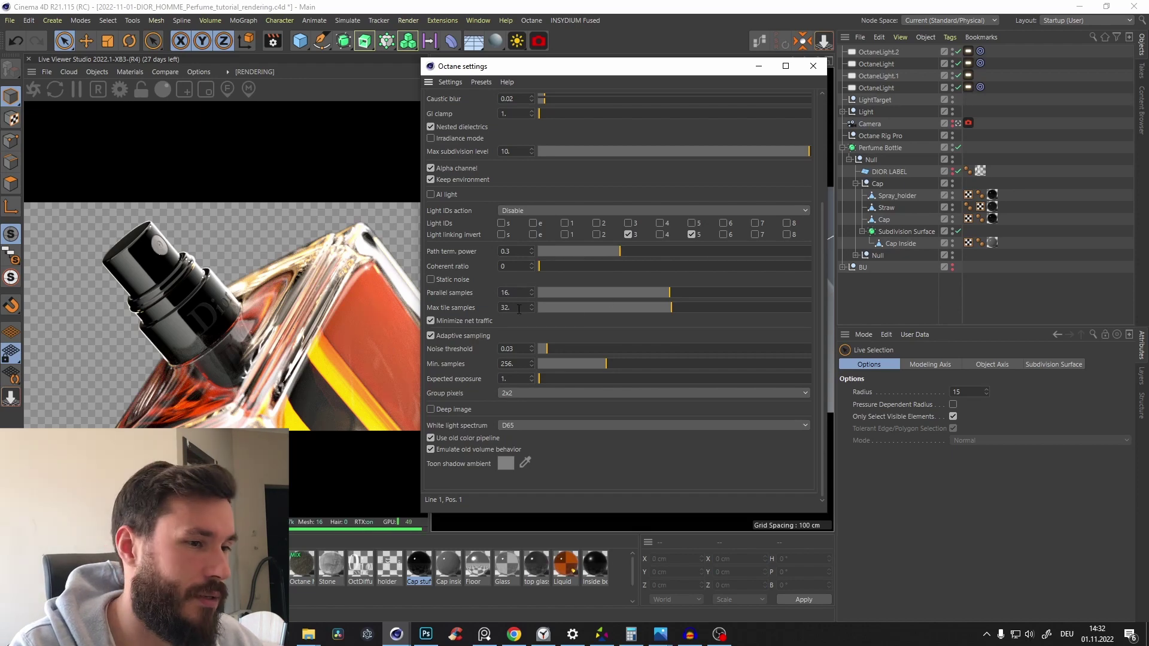
{"action": "left_click", "coordinate": [813, 66]}
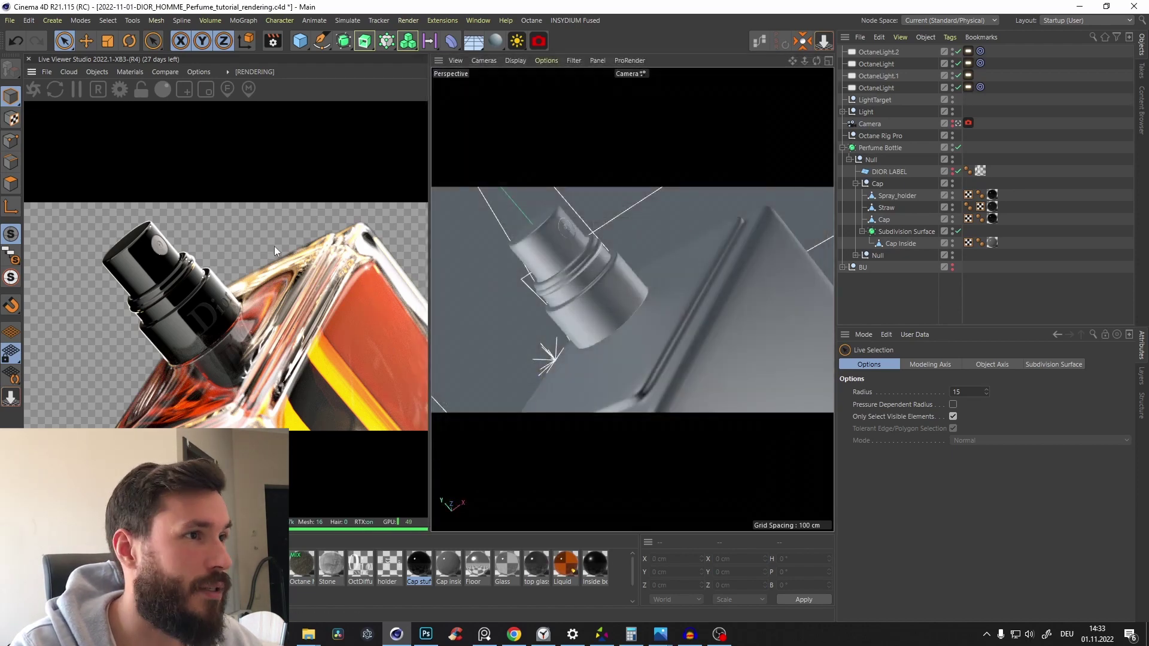
Step: Set the render output width to 4000 pixels with the aspect ratio locked
{"action": "left_click", "coordinate": [273, 40]}
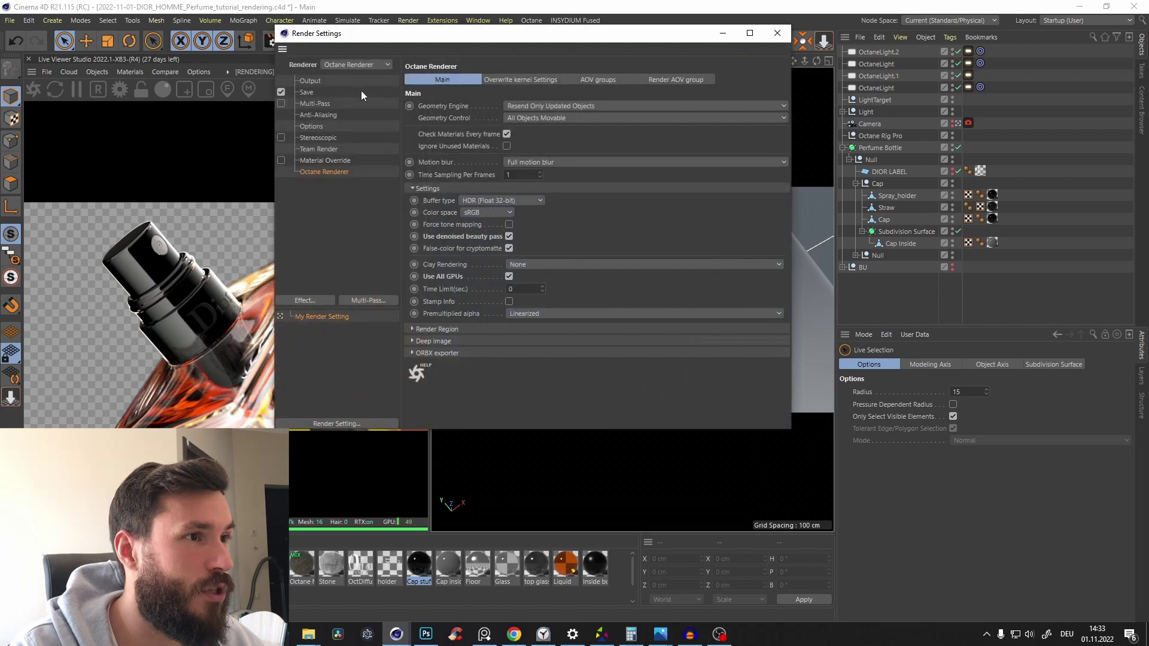
{"action": "left_click", "coordinate": [307, 82]}
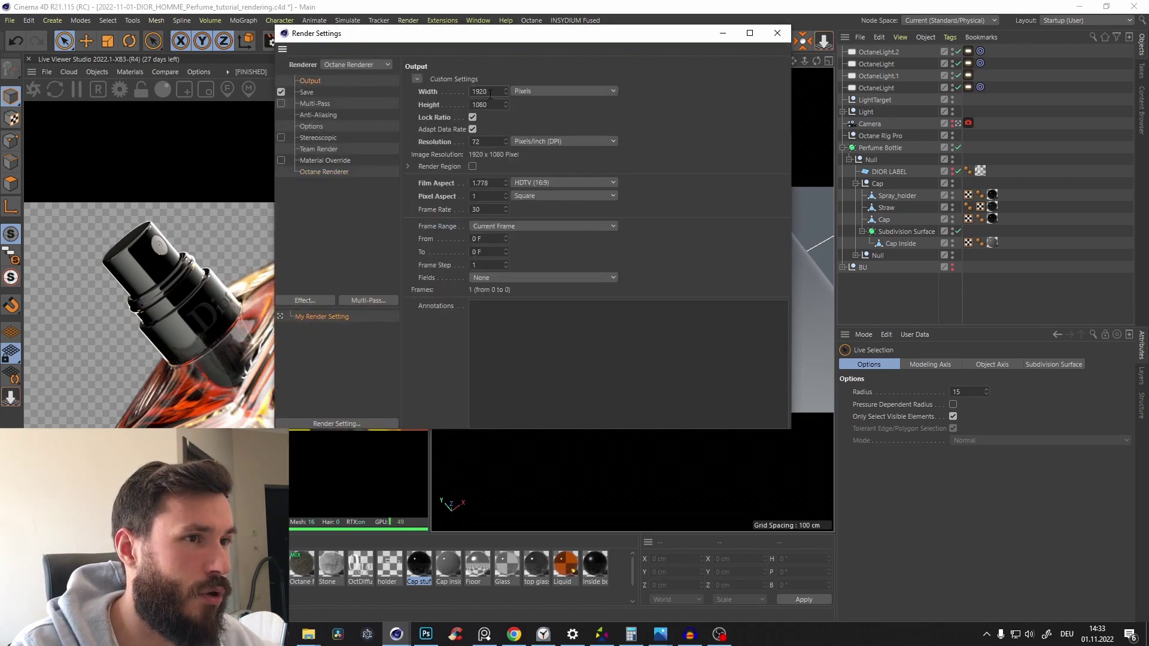
{"action": "left_click_drag", "start_coordinate": [492, 92], "coordinate": [442, 92]}
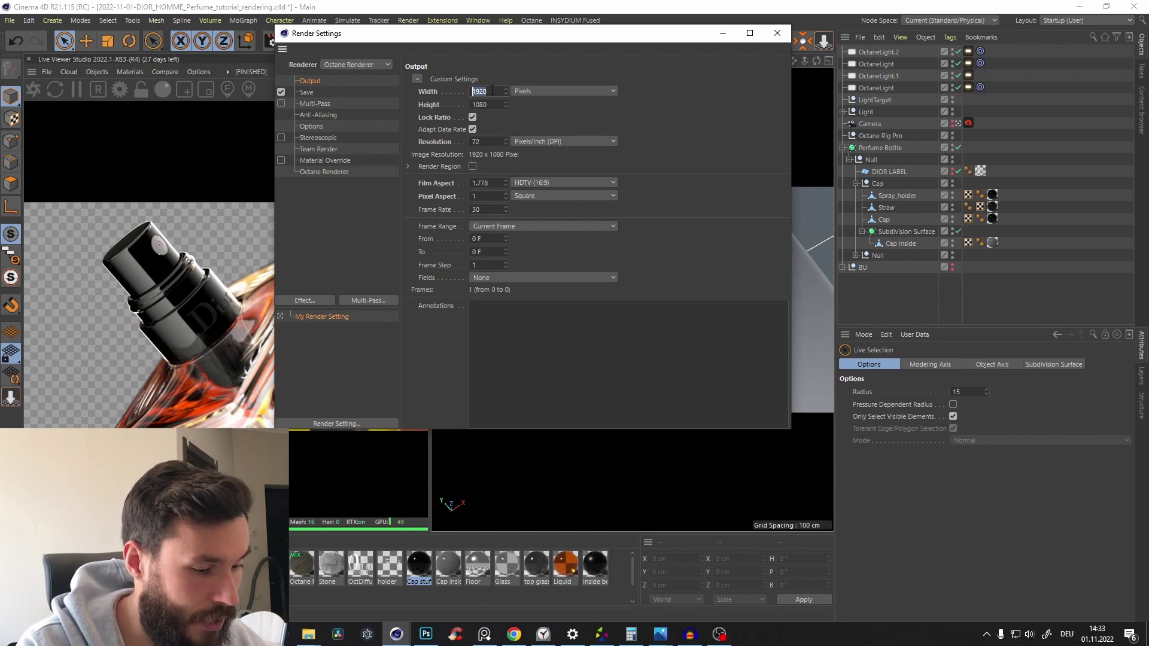
{"action": "type", "text": "4000"}
{"action": "key", "text": "Return"}
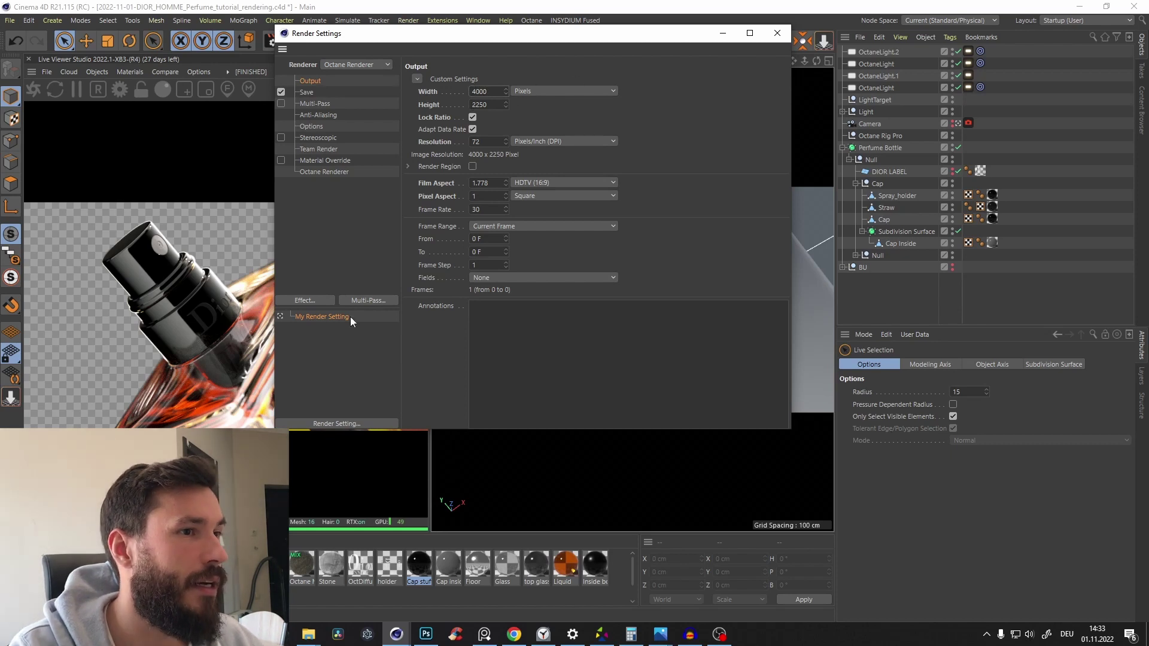
Step: Check the regular image save settings and open the Octane renderer's Render AOV group options
{"action": "left_click", "coordinate": [316, 93]}
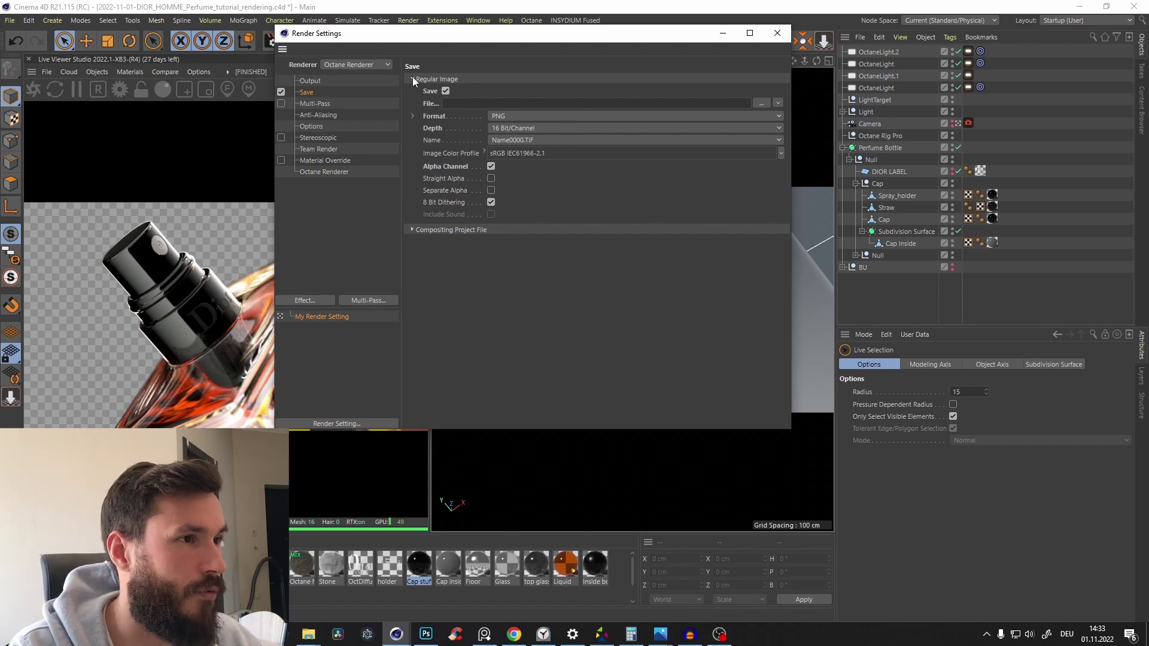
{"action": "left_click", "coordinate": [329, 172]}
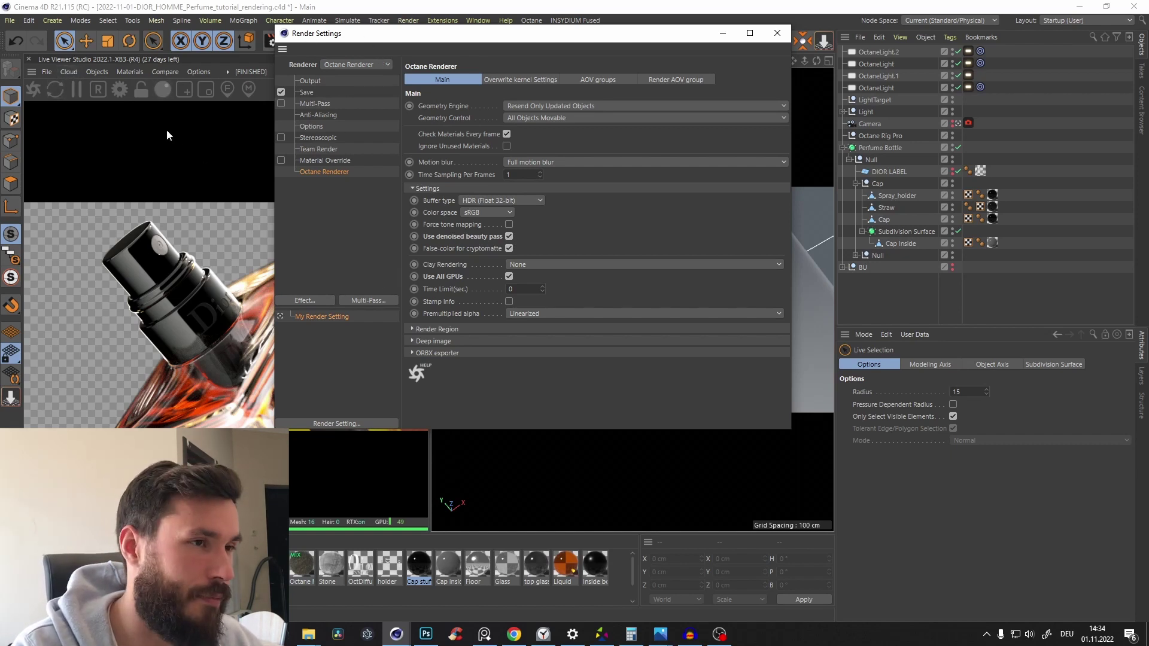
{"action": "left_click", "coordinate": [674, 80]}
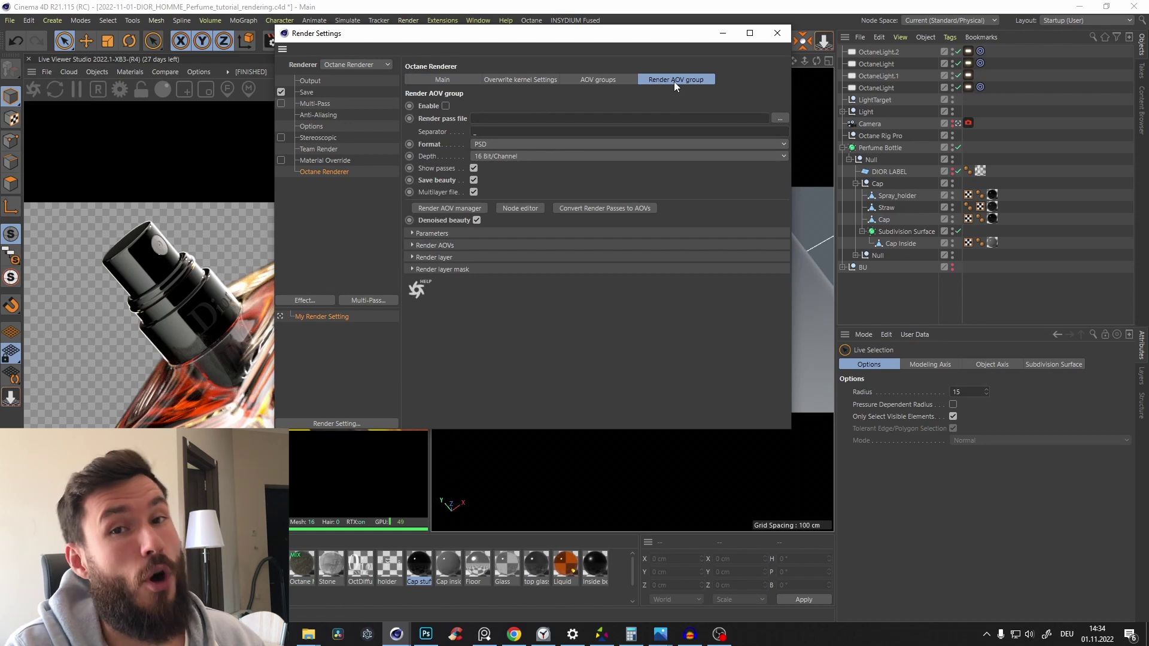
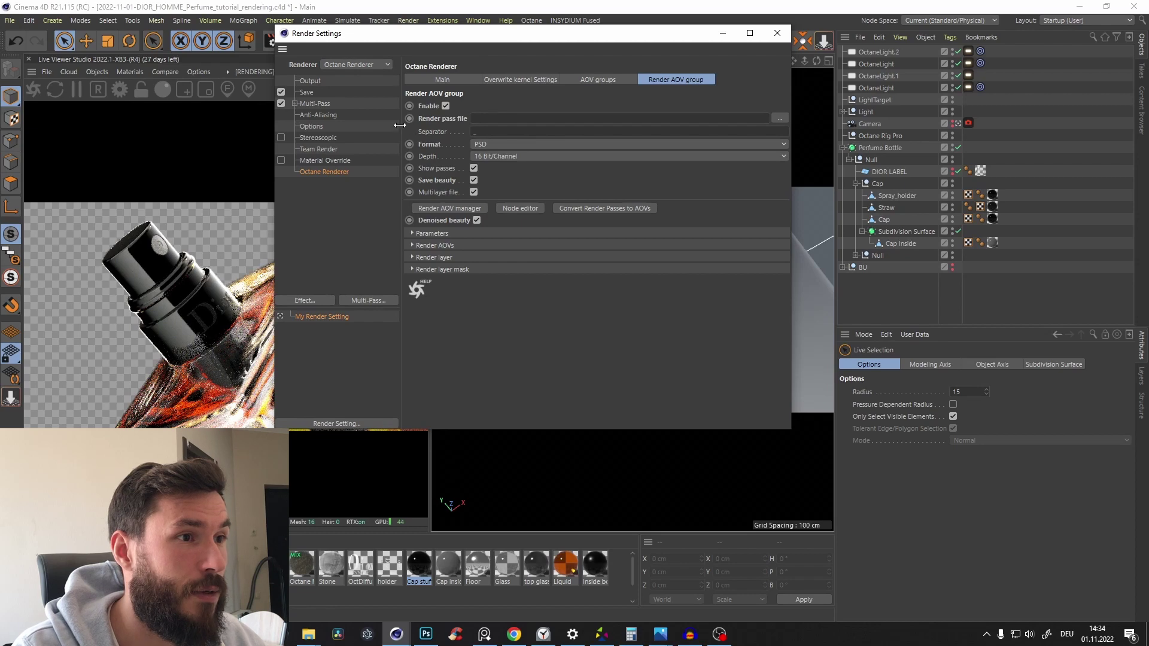
Step: Set the render pass file to "test" on the Desktop and turn off saving of the beauty pass
{"action": "left_click", "coordinate": [779, 118]}
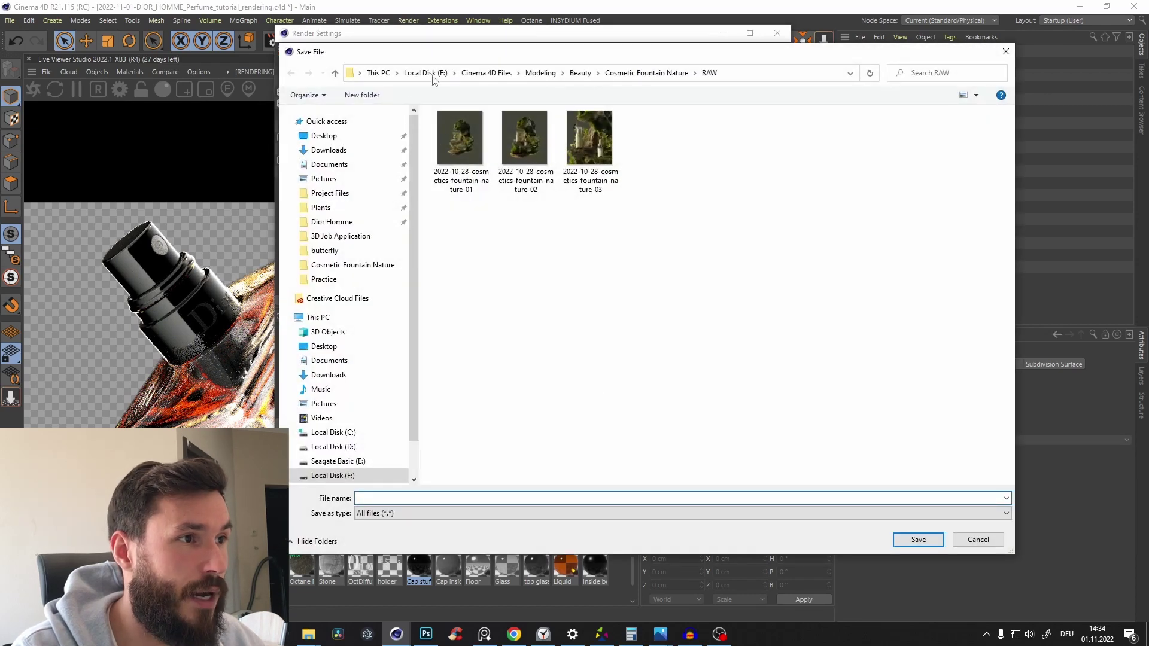
{"action": "left_click", "coordinate": [323, 136]}
{"action": "left_click", "coordinate": [453, 500]}
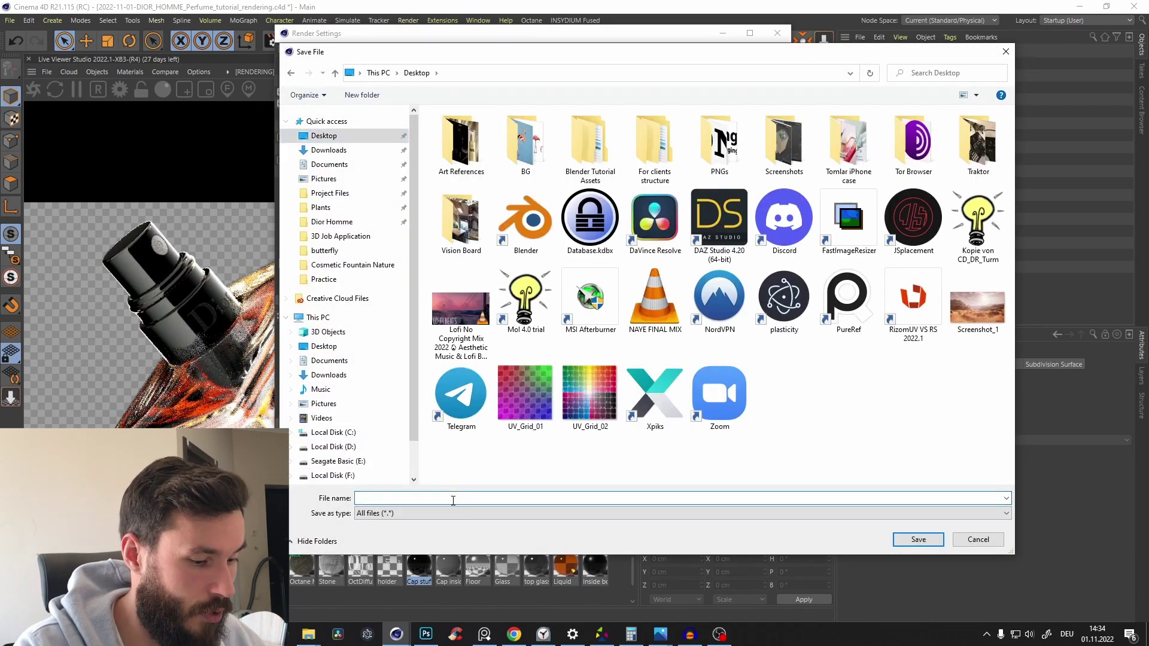
{"action": "type", "text": "test"}
{"action": "key", "text": "Return"}
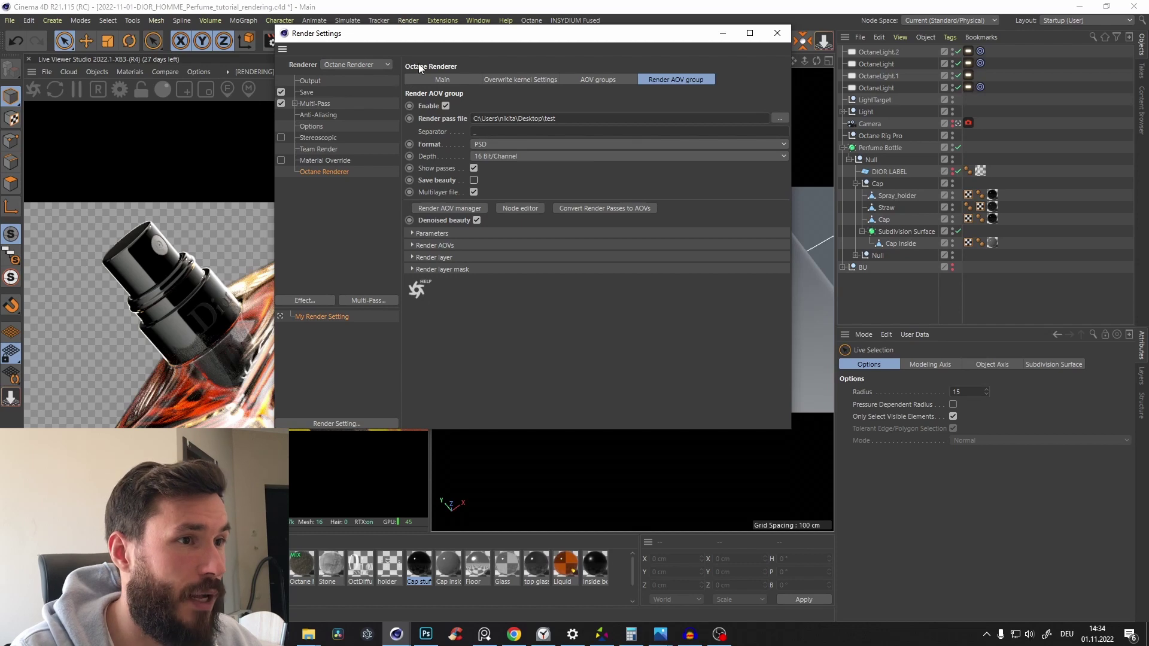
Step: Open the Render AOV manager, load the empty Preset2 and arrange the windows so the Live Viewer stays visible
{"action": "left_click", "coordinate": [454, 209]}
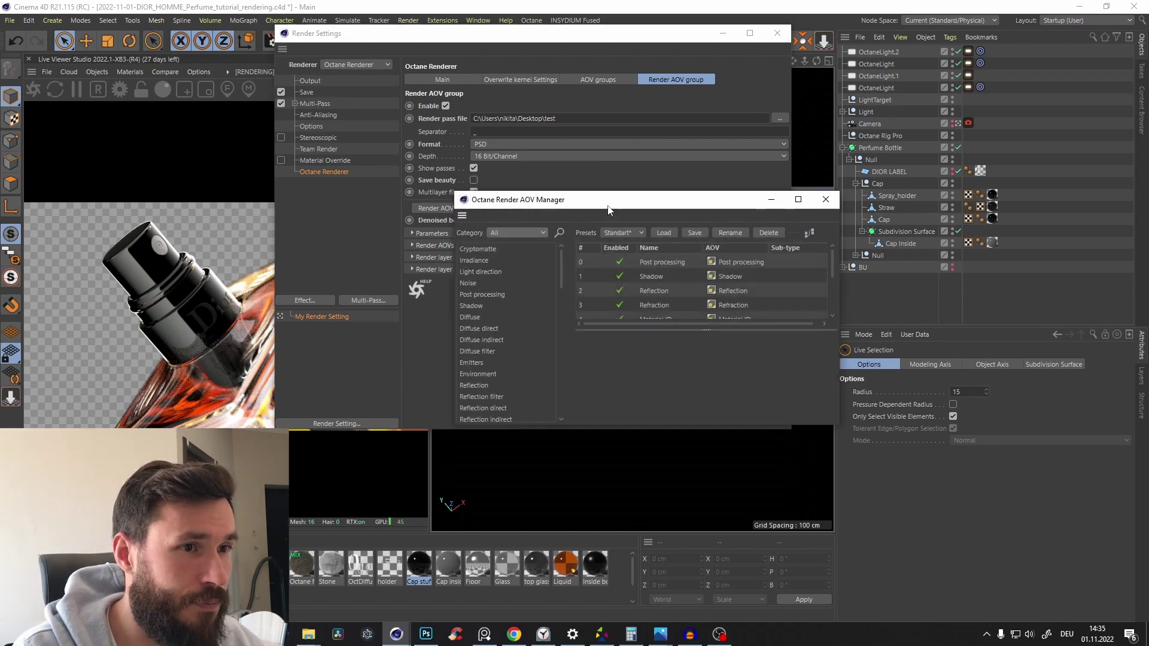
{"action": "left_click", "coordinate": [625, 103]}
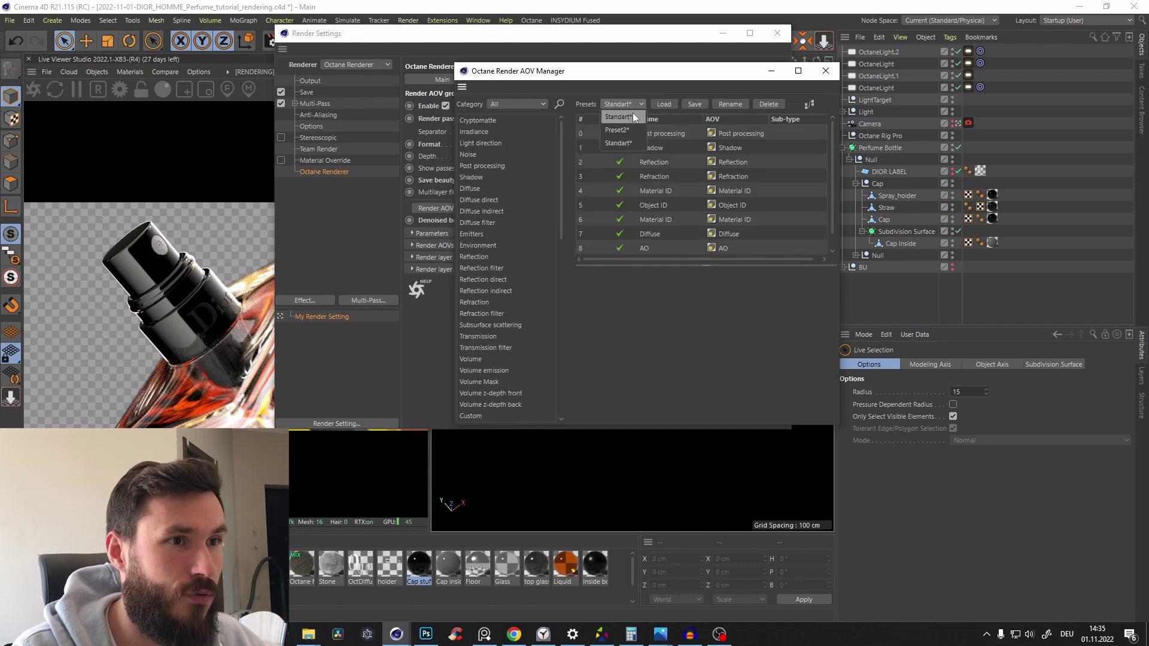
{"action": "left_click", "coordinate": [629, 116]}
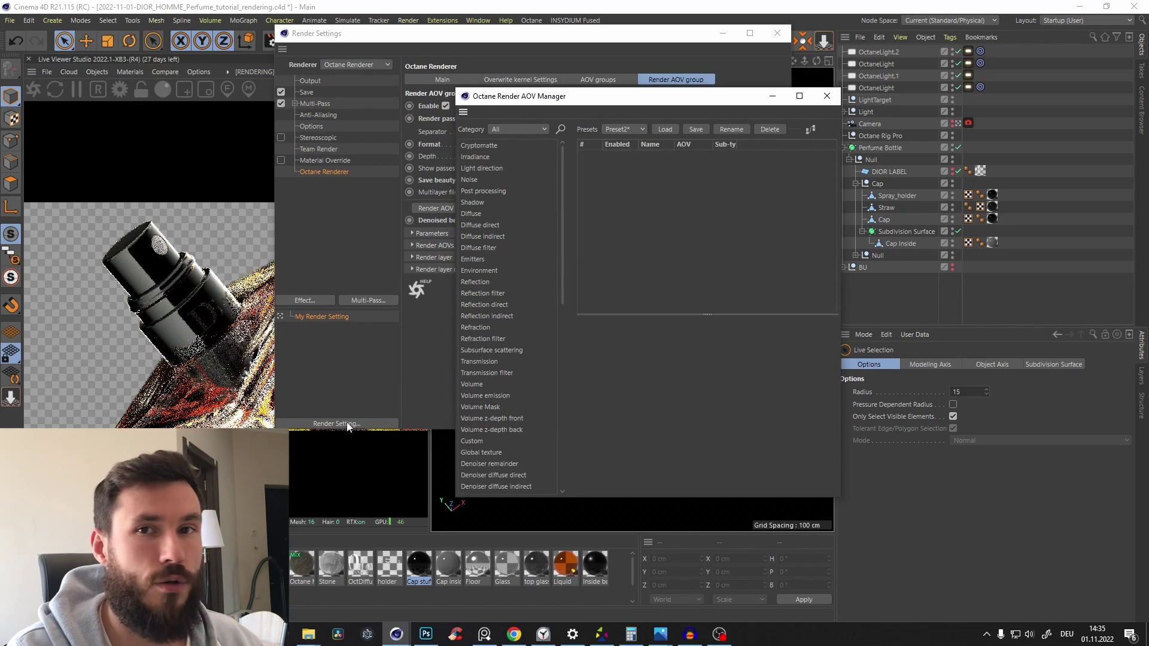
{"action": "left_click_drag", "start_coordinate": [566, 98], "coordinate": [590, 125]}
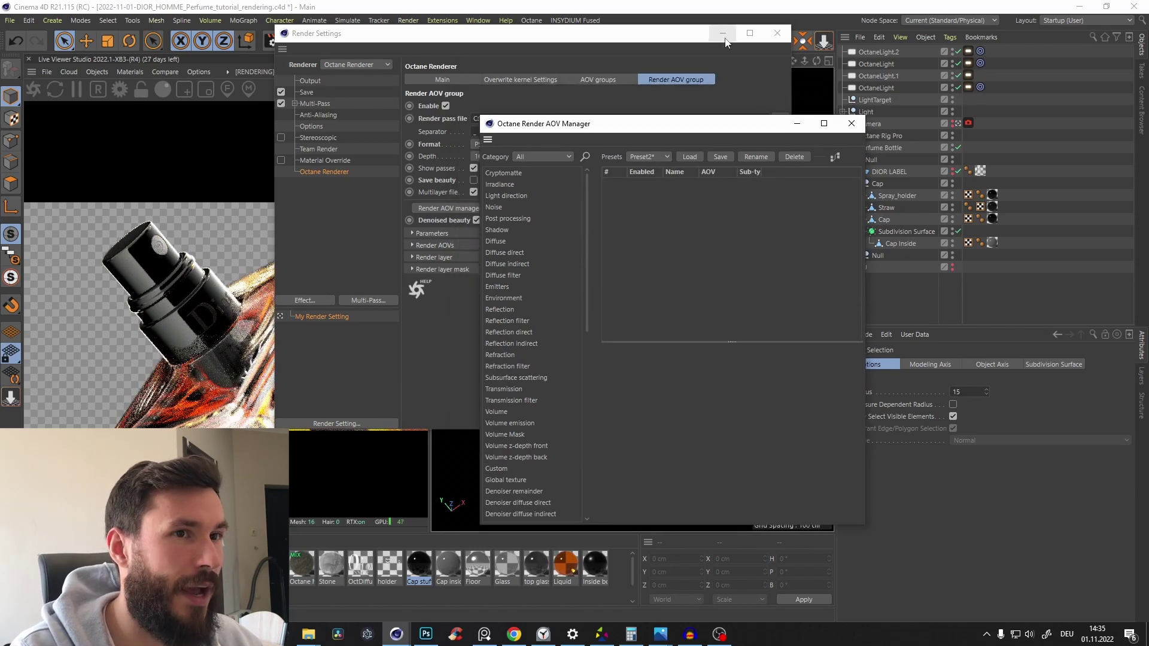
{"action": "left_click_drag", "start_coordinate": [677, 37], "coordinate": [840, 41]}
{"action": "left_click", "coordinate": [602, 445]}
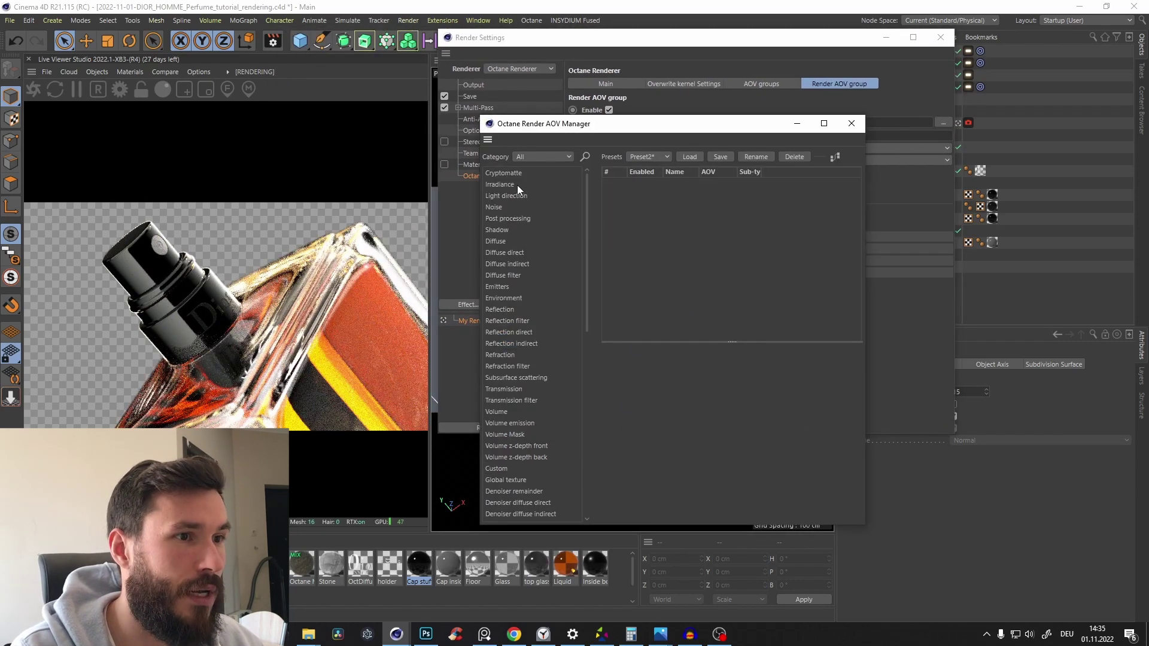
{"action": "left_click_drag", "start_coordinate": [586, 187], "coordinate": [625, 29]}
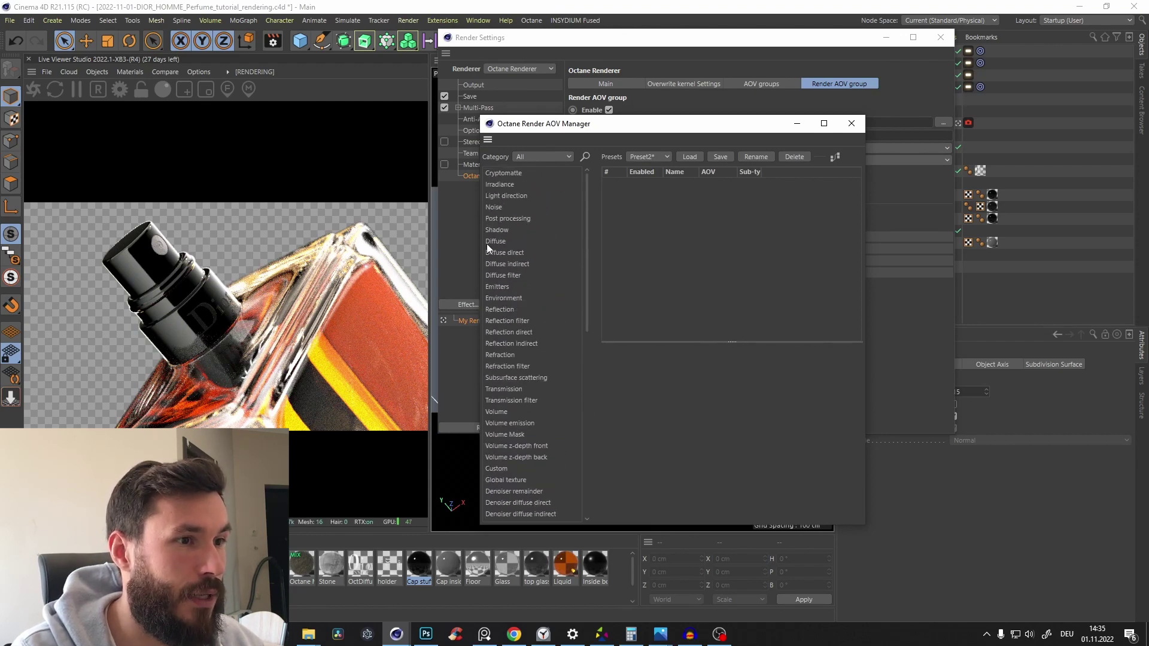
Step: Add the Shadow and Post processing passes to the AOV list and close the render settings
{"action": "left_click", "coordinate": [496, 229]}
{"action": "double_click", "coordinate": [496, 230]}
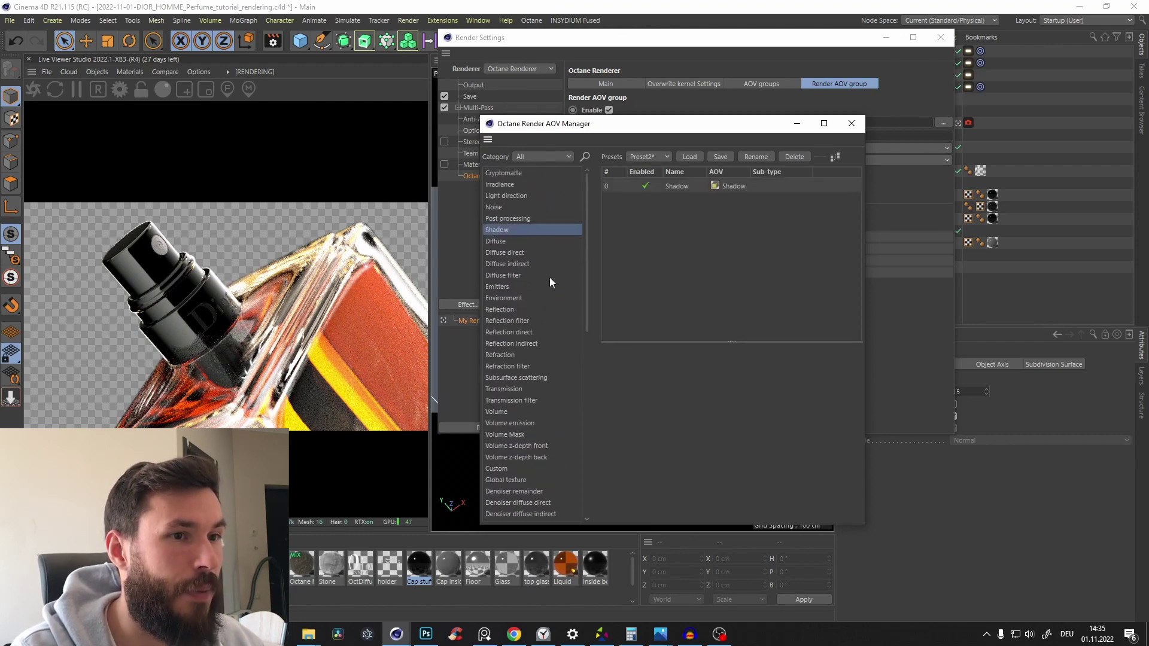
{"action": "double_click", "coordinate": [506, 217]}
{"action": "left_click", "coordinate": [851, 123]}
{"action": "left_click", "coordinate": [940, 37]}
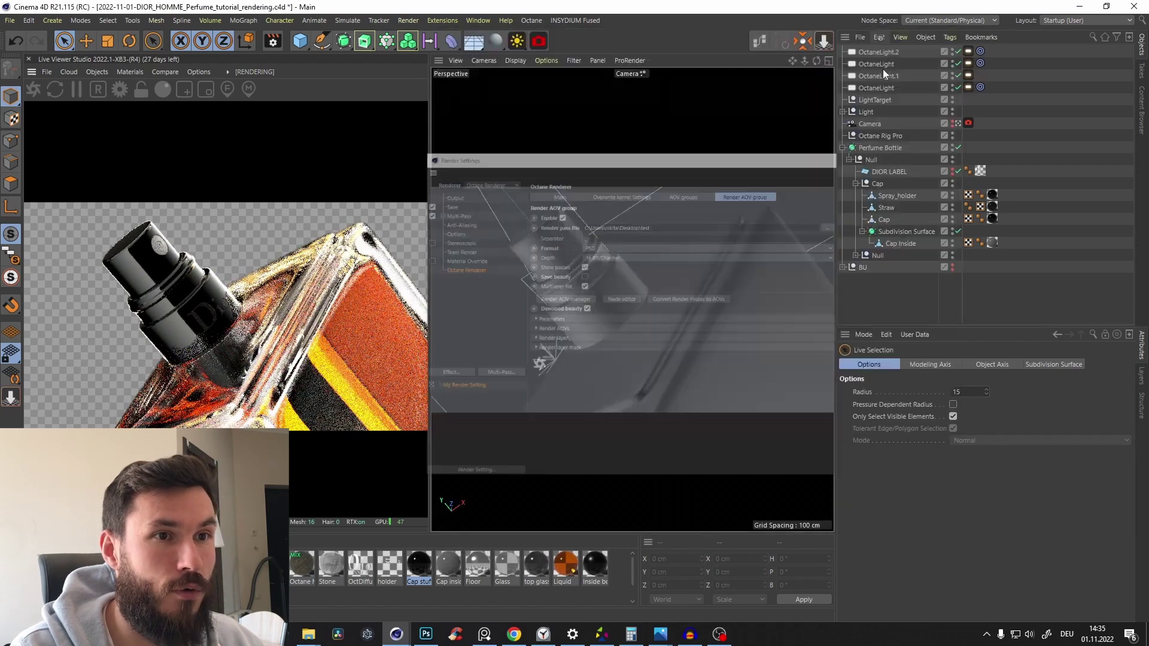
Step: In the Octane camera tag's post processing, set bloom power to about 236.9, cutoff to about 2.25 and glare power to about 3.6
{"action": "left_click", "coordinate": [884, 136]}
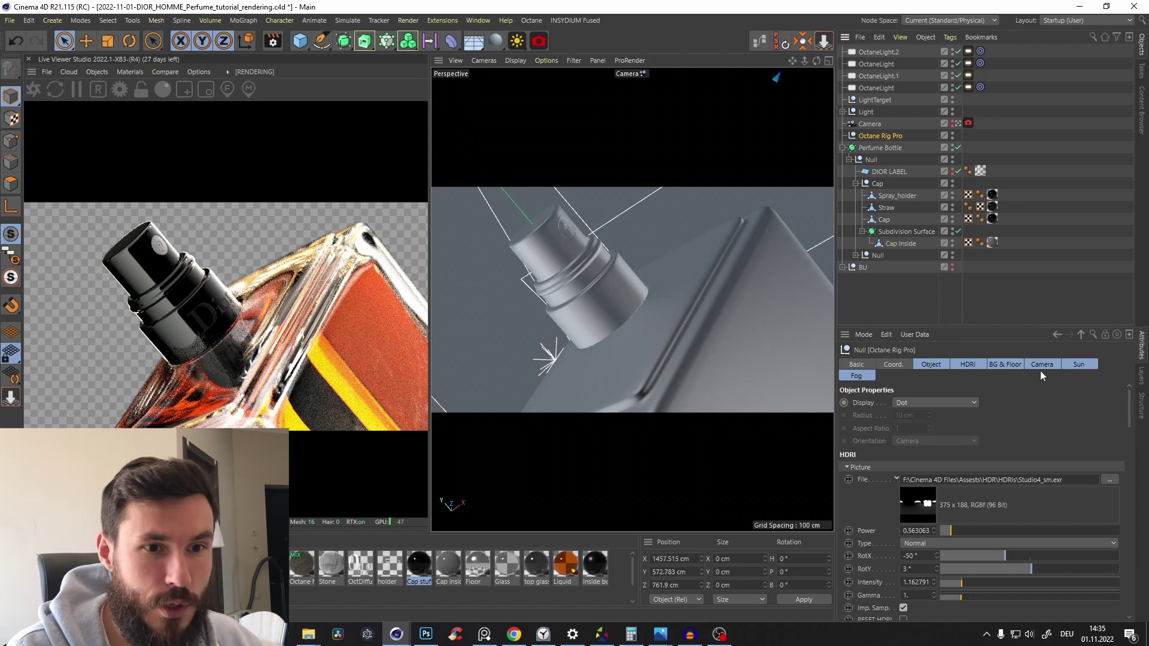
{"action": "left_click", "coordinate": [999, 365]}
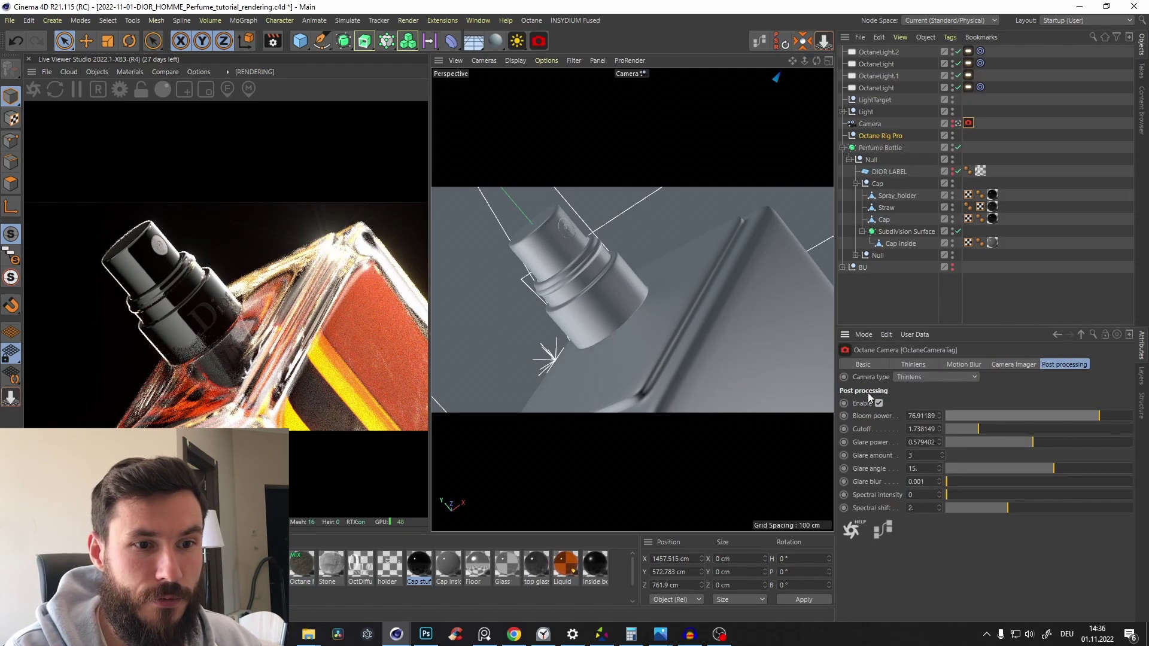
{"action": "left_click_drag", "start_coordinate": [1082, 413], "coordinate": [1098, 413]}
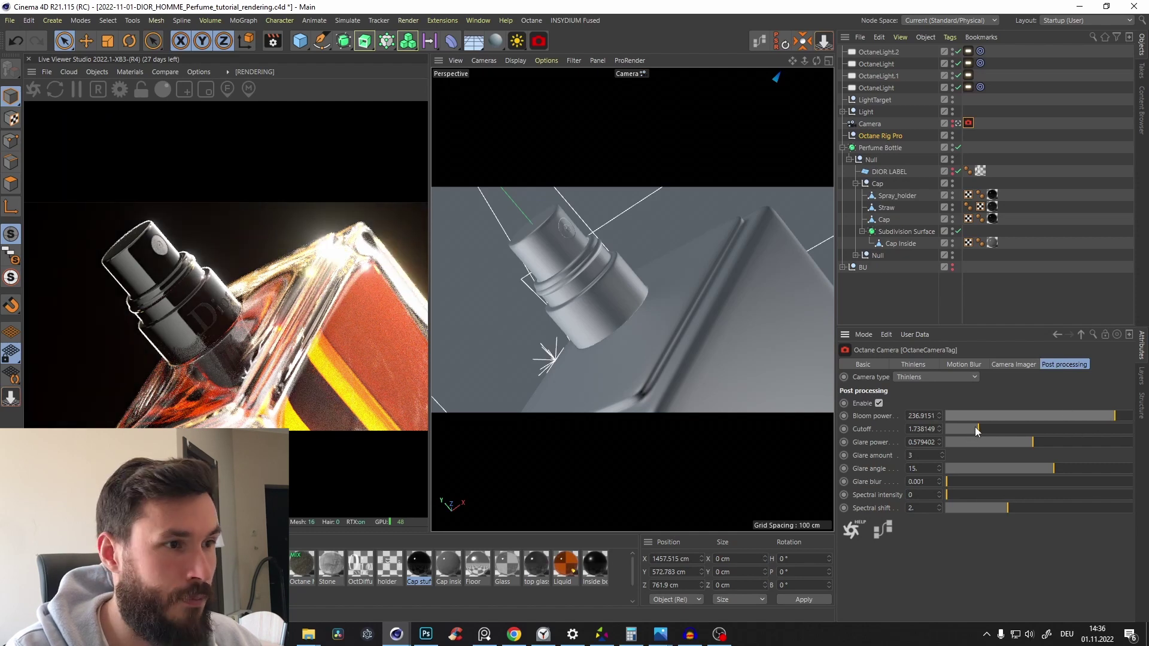
{"action": "left_click_drag", "start_coordinate": [982, 428], "coordinate": [1057, 443]}
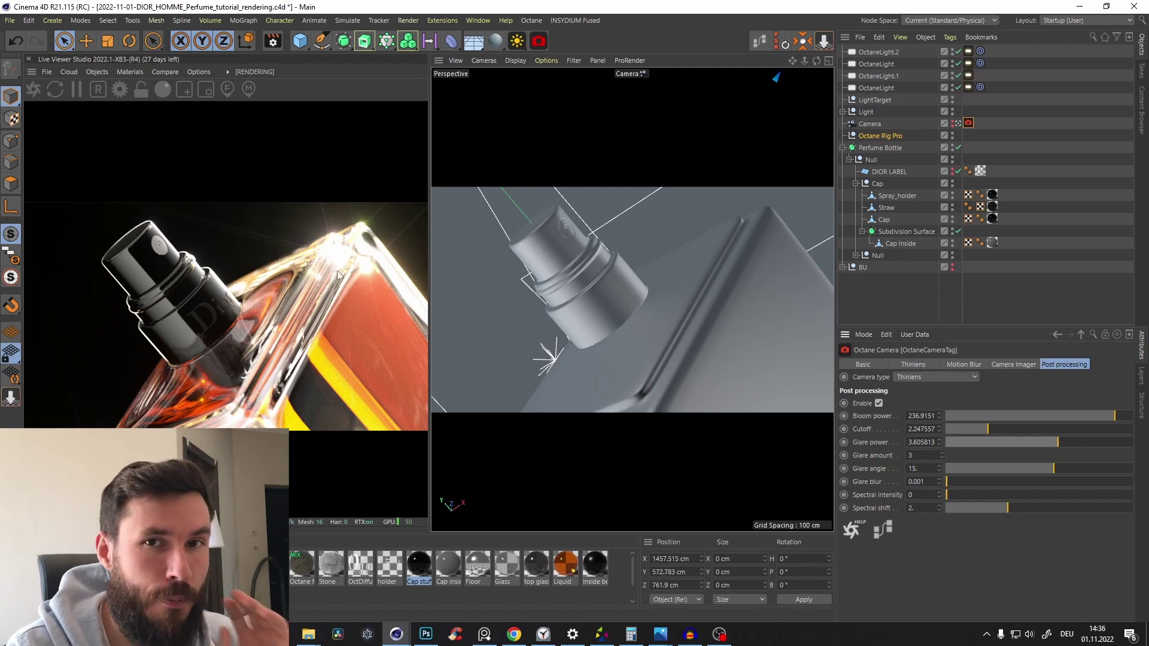
Step: Enable the render AOV group again and preview the noise, shadow and post-processing passes in the Live Viewer
{"action": "left_click", "coordinate": [273, 41]}
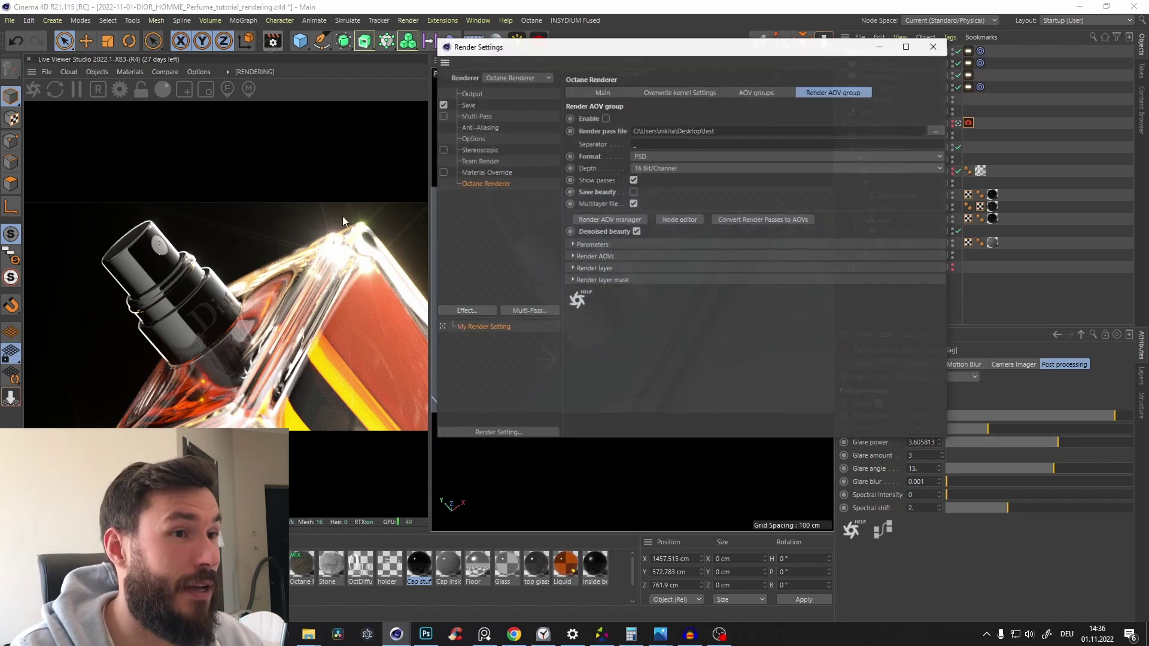
{"action": "left_click", "coordinate": [609, 111]}
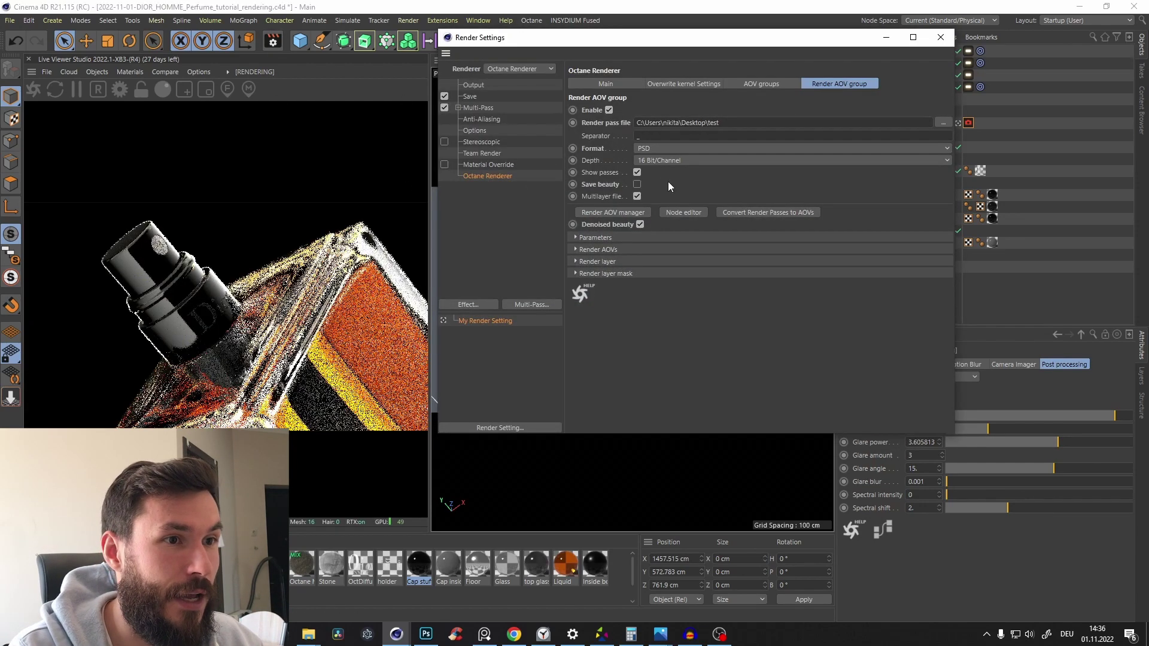
{"action": "left_click", "coordinate": [605, 213]}
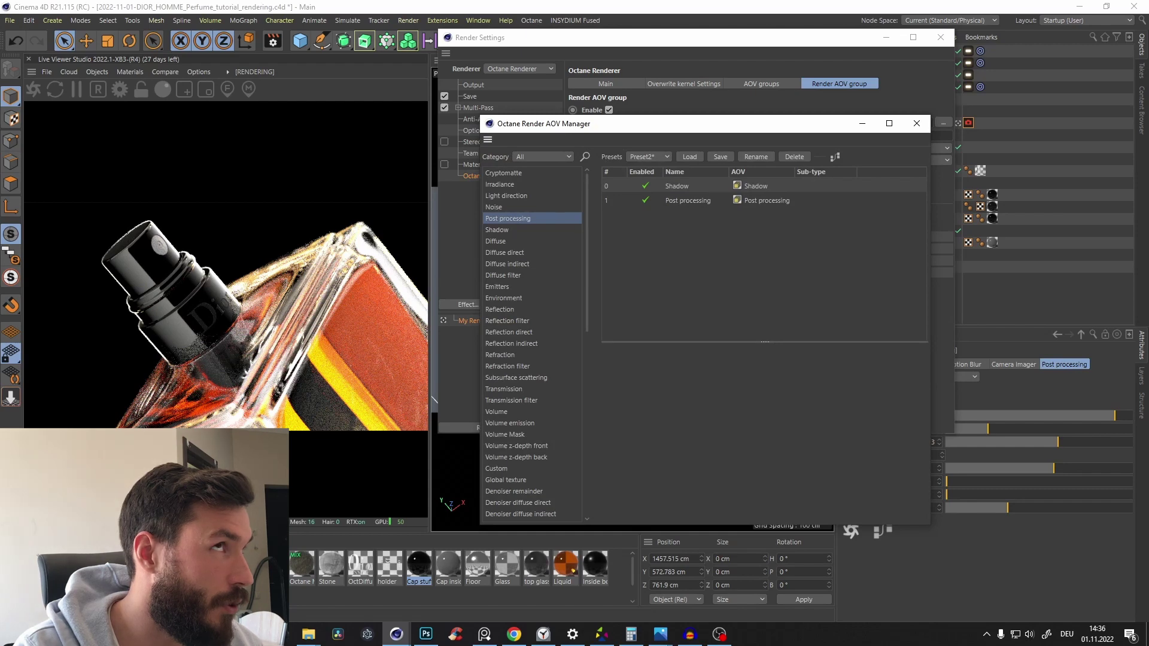
{"action": "left_click", "coordinate": [64, 512]}
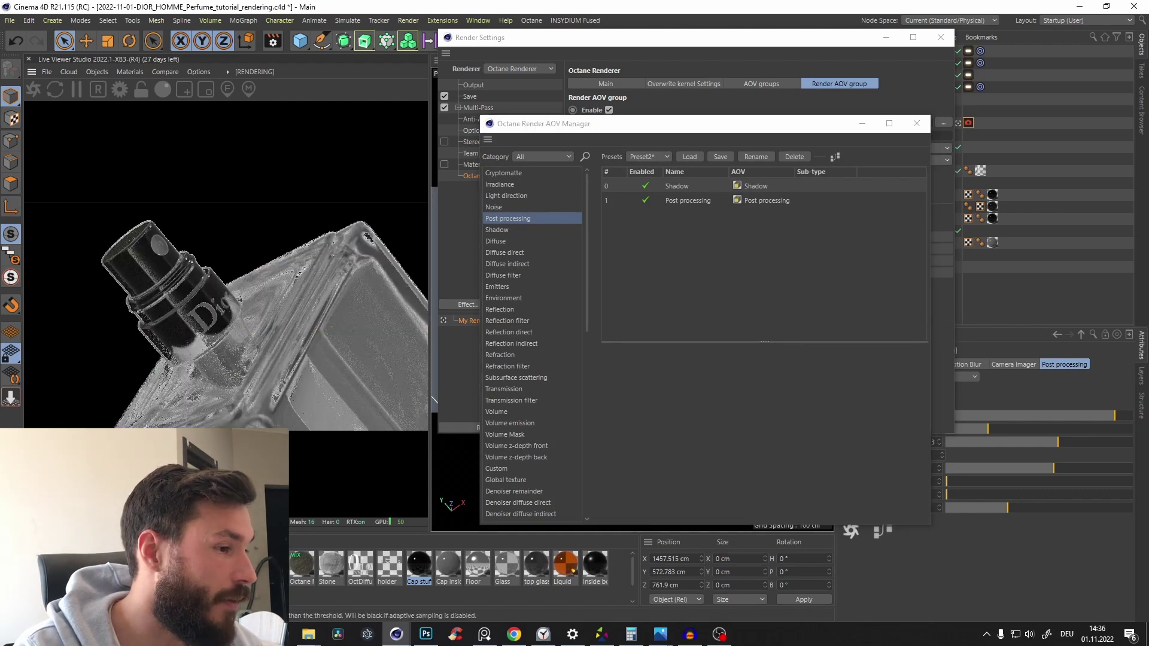
{"action": "left_click", "coordinate": [95, 513]}
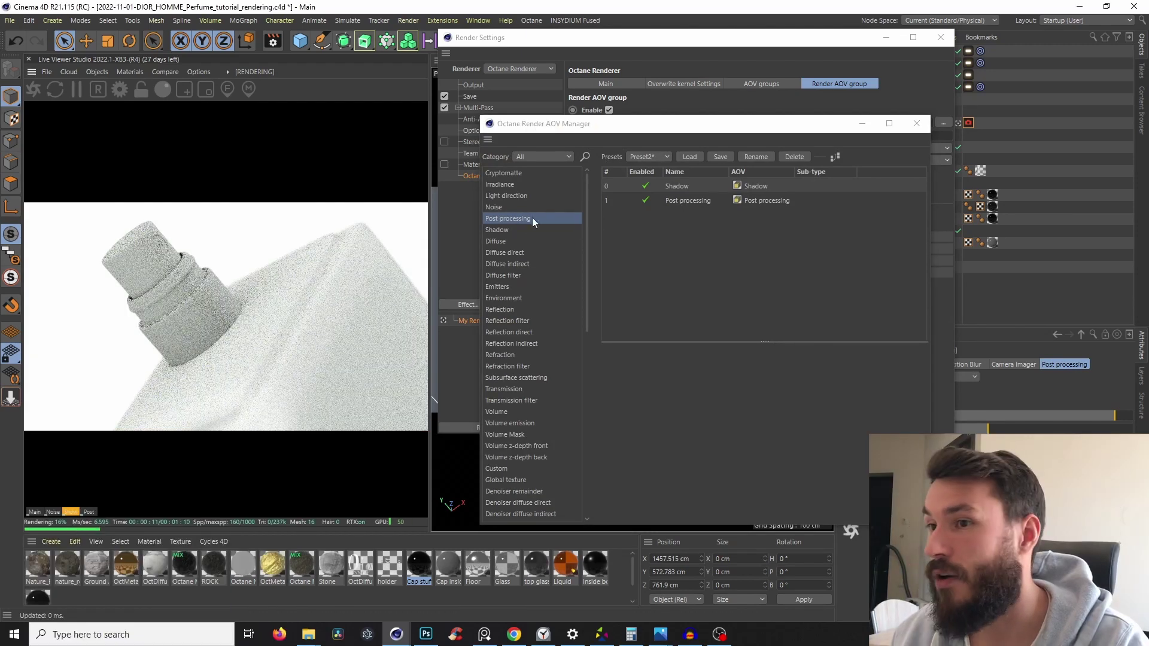
{"action": "left_click", "coordinate": [95, 512]}
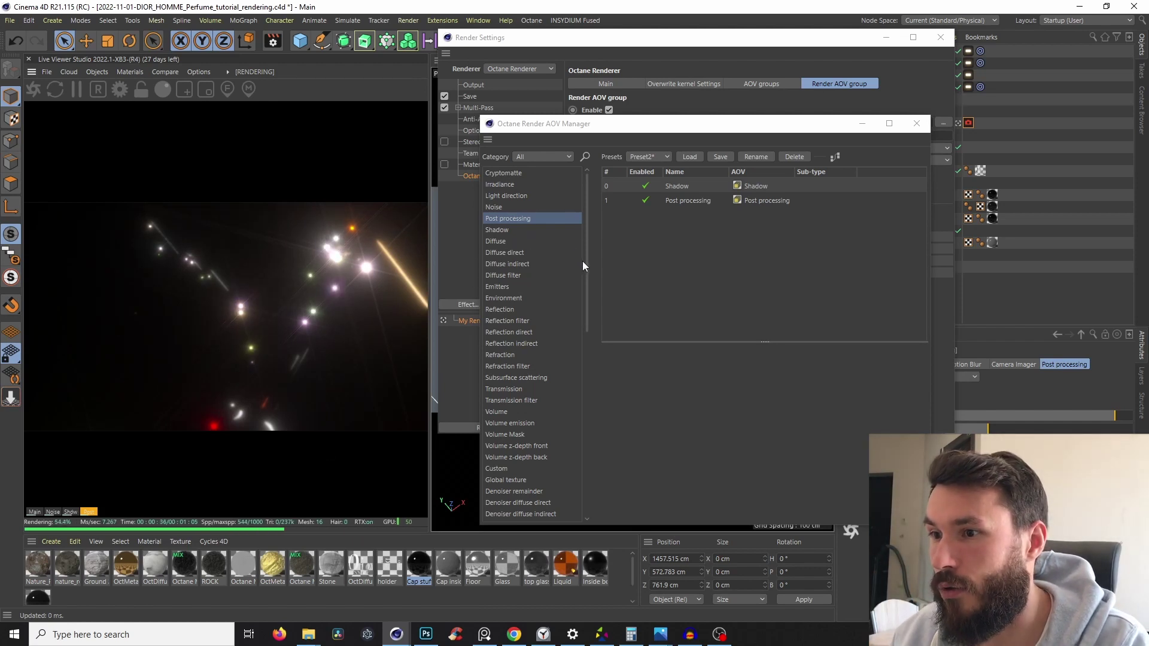
Step: Add the Reflection and Object ID passes to the AOV list
{"action": "scroll", "coordinate": [515, 274], "scroll_direction": "down", "scroll_amount": 3}
{"action": "double_click", "coordinate": [506, 262]}
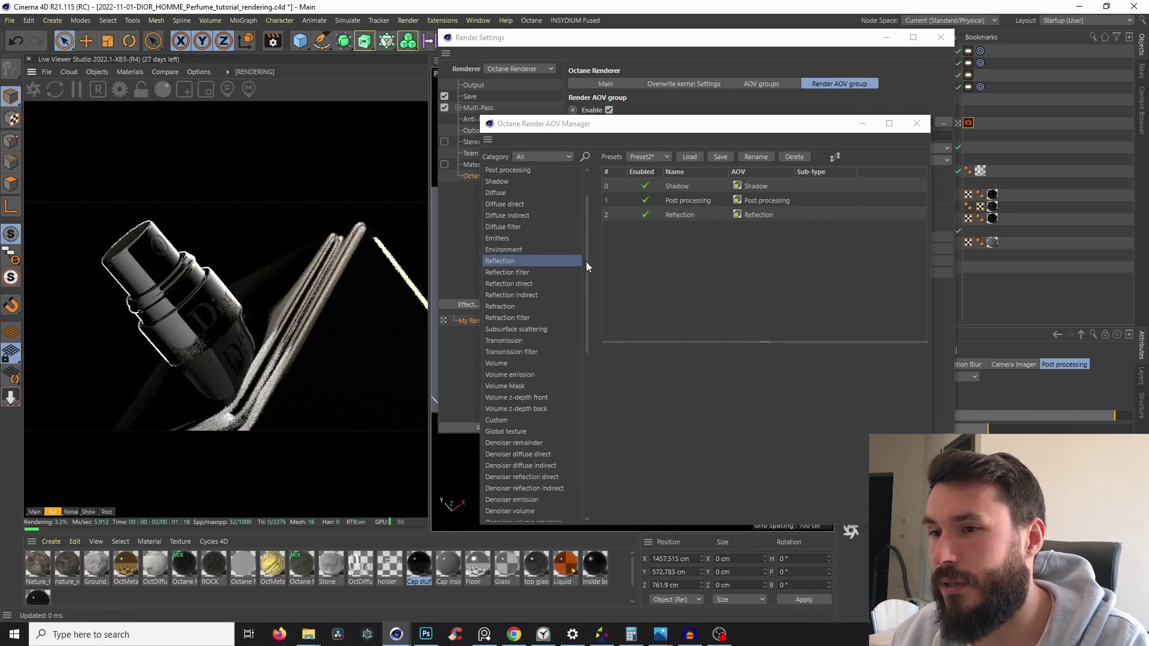
{"action": "scroll", "coordinate": [585, 287], "scroll_direction": "down", "scroll_amount": 10}
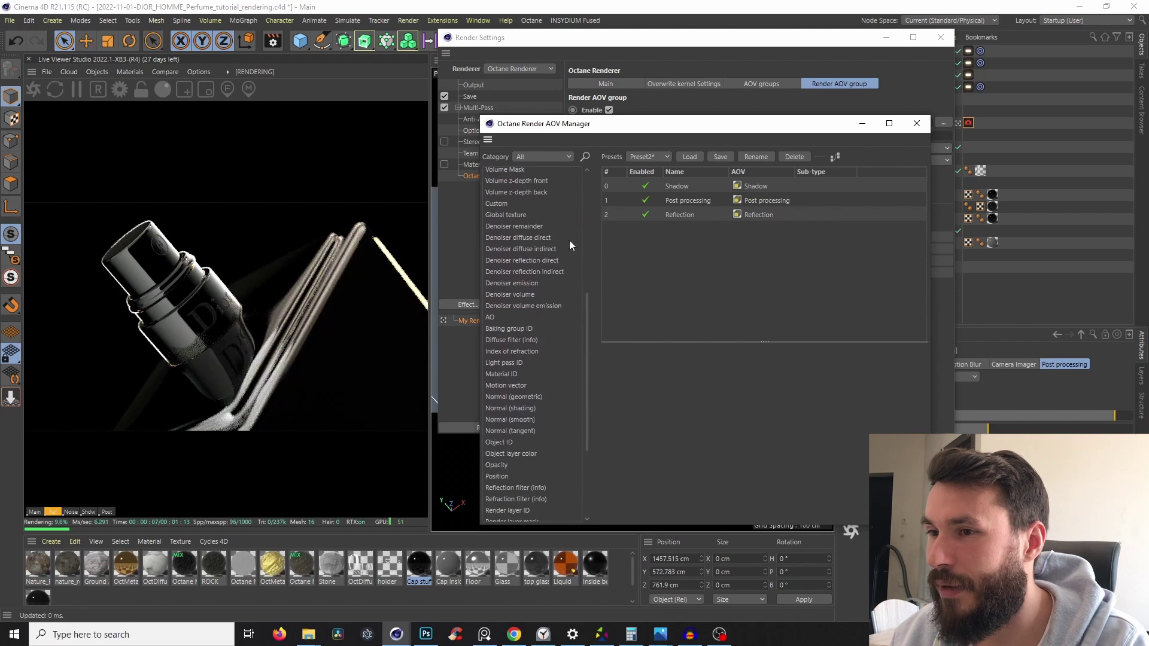
{"action": "scroll", "coordinate": [580, 340], "scroll_direction": "down", "scroll_amount": 6}
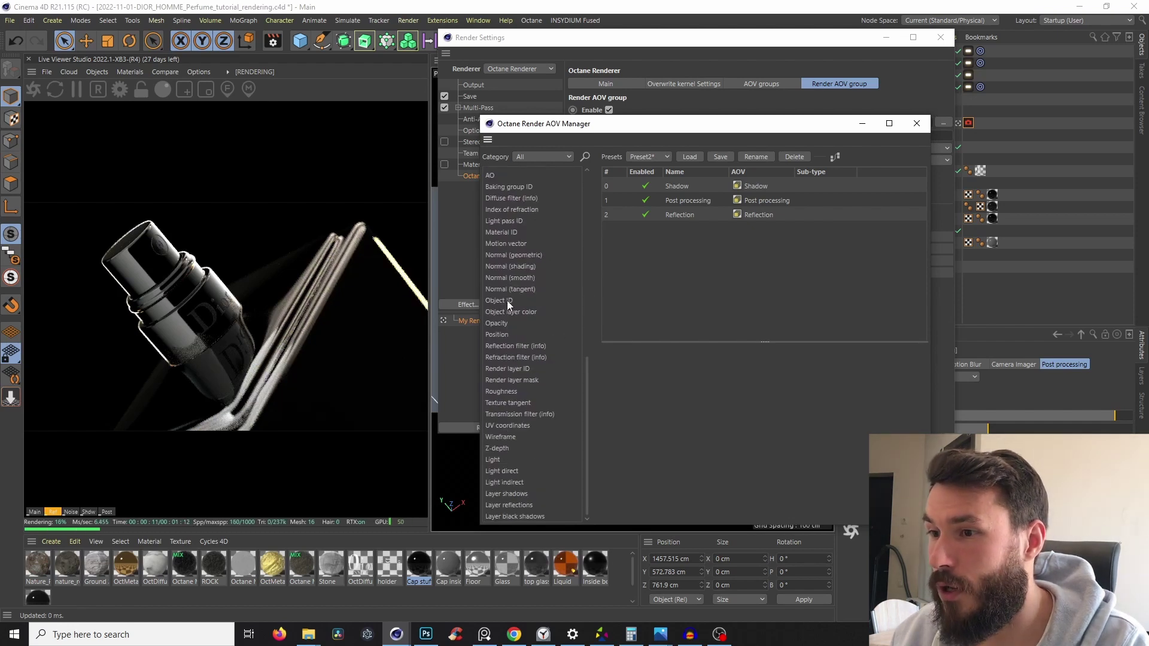
{"action": "double_click", "coordinate": [507, 301]}
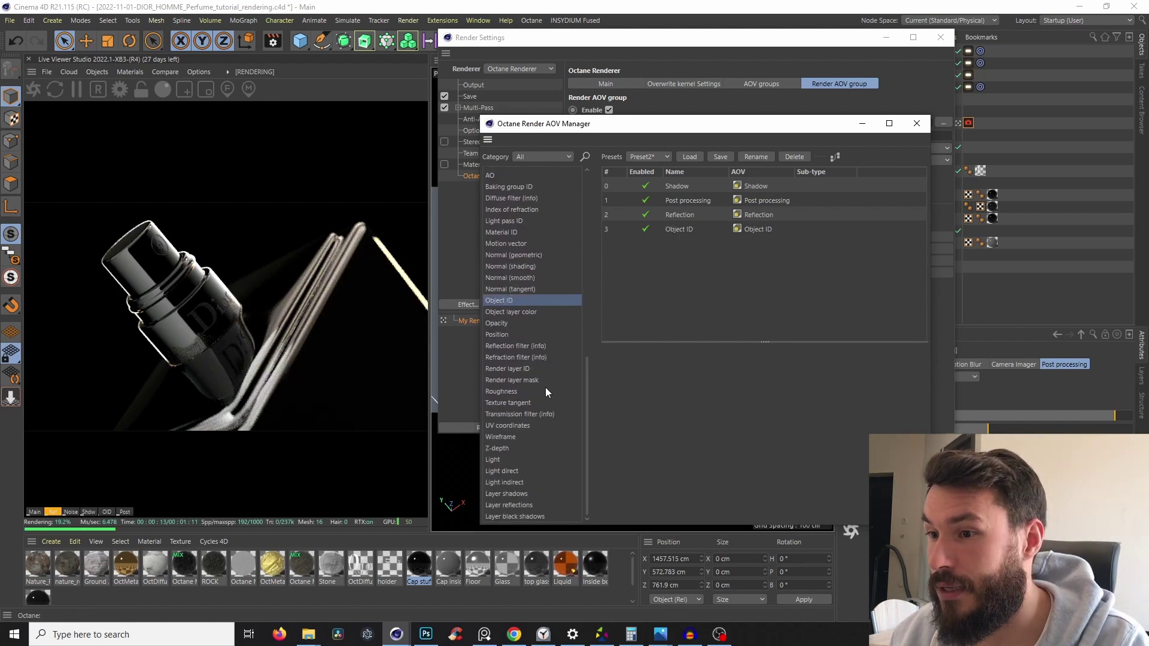
Step: Preview the Object ID pass in the Live Viewer and add the Material ID pass to the AOV list
{"action": "left_click", "coordinate": [505, 233]}
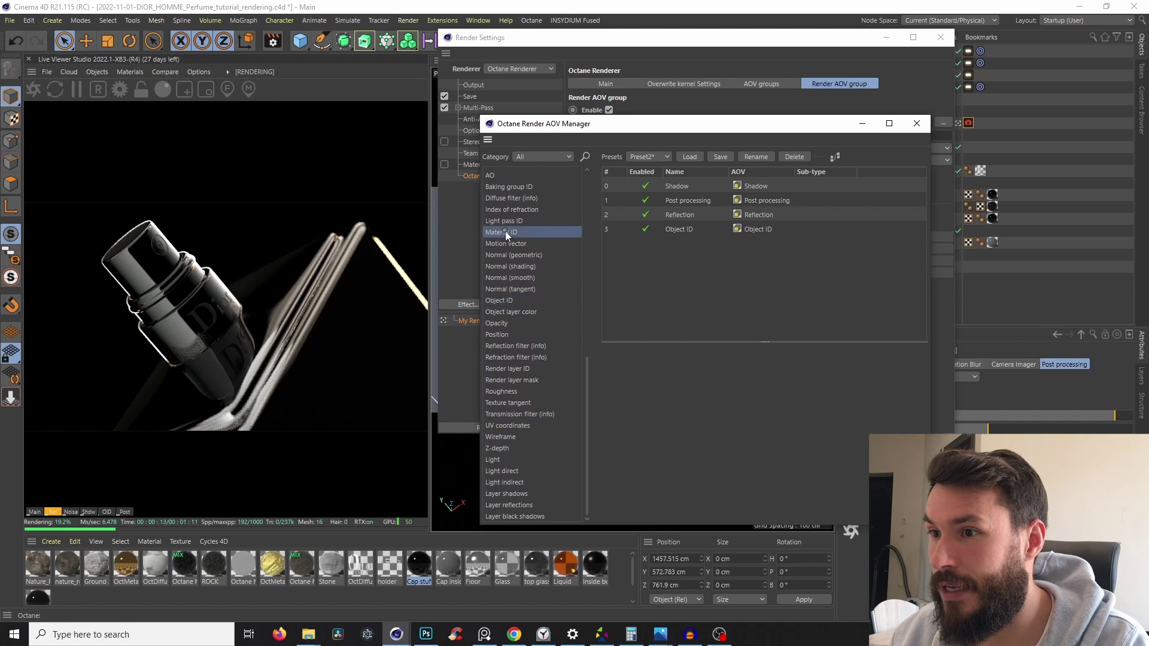
{"action": "left_click", "coordinate": [107, 513]}
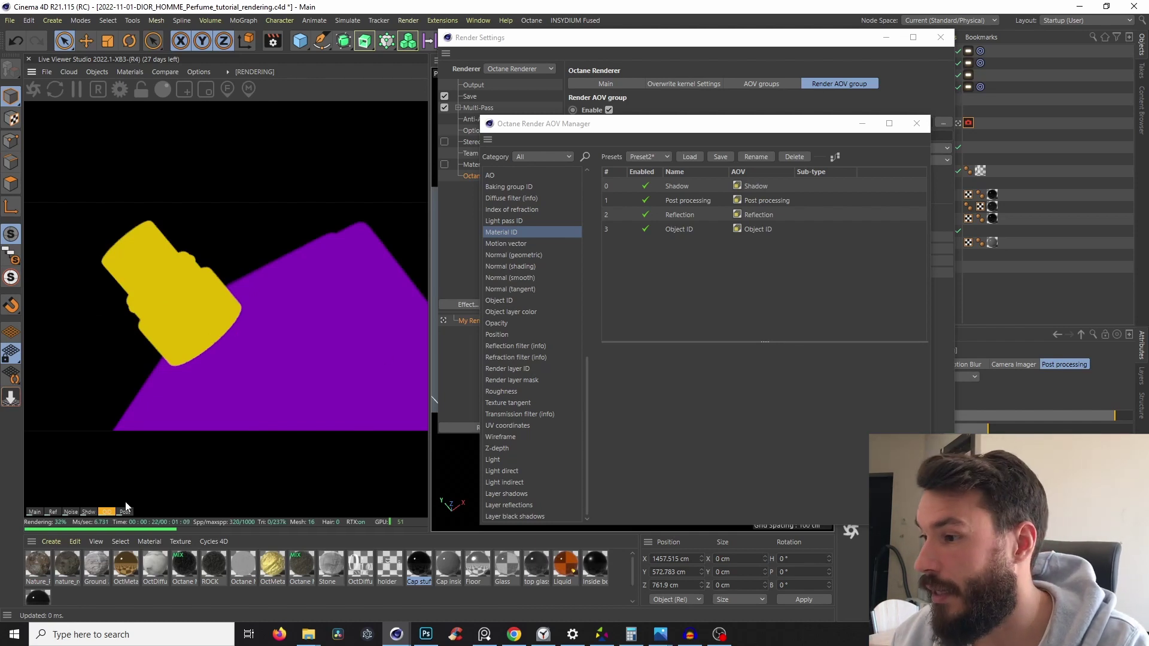
{"action": "left_click", "coordinate": [506, 233]}
{"action": "double_click", "coordinate": [504, 237]}
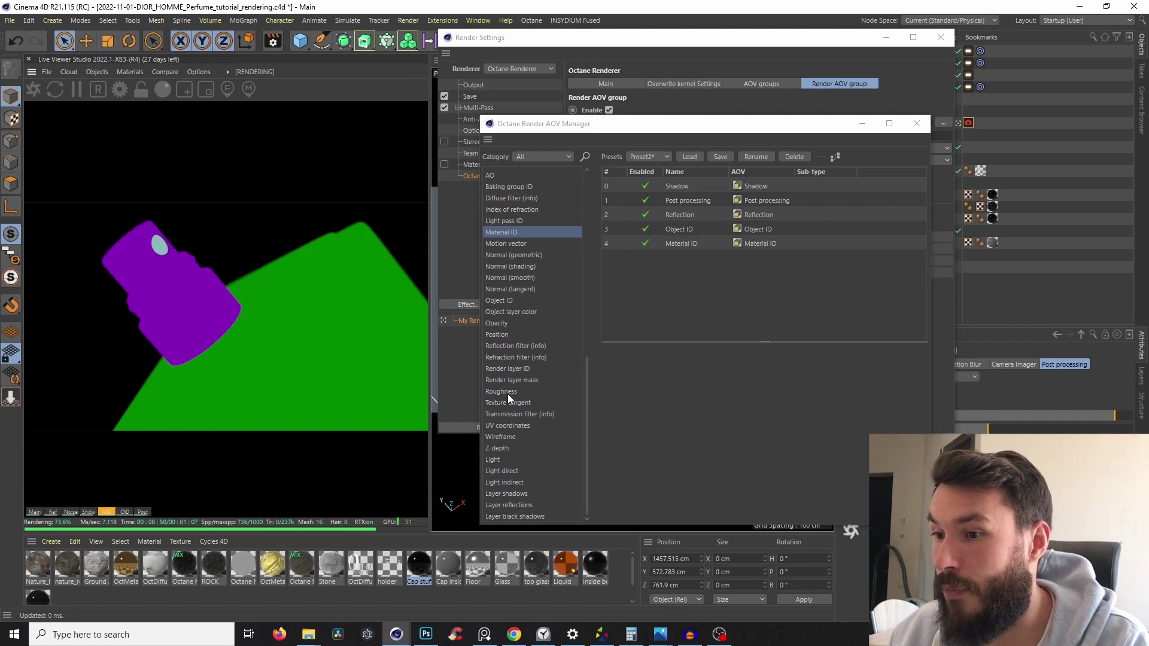
Step: Add the Z-depth and Transmission passes to the AOV list, previewing Z-depth in the Live Viewer
{"action": "double_click", "coordinate": [503, 448]}
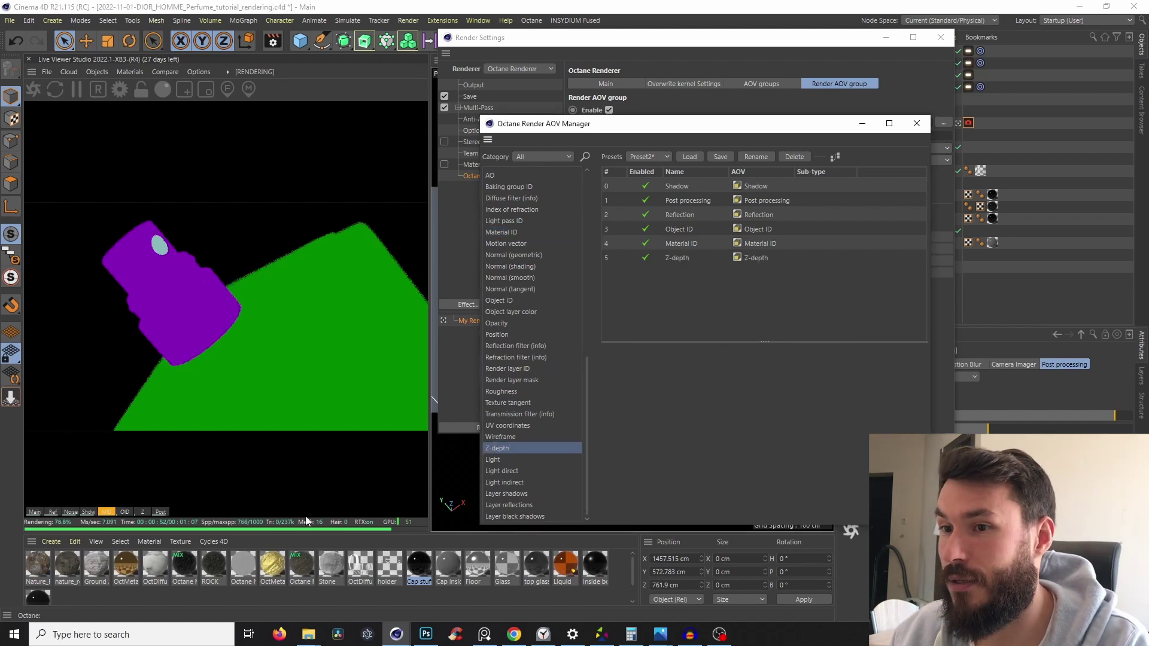
{"action": "left_click", "coordinate": [145, 511]}
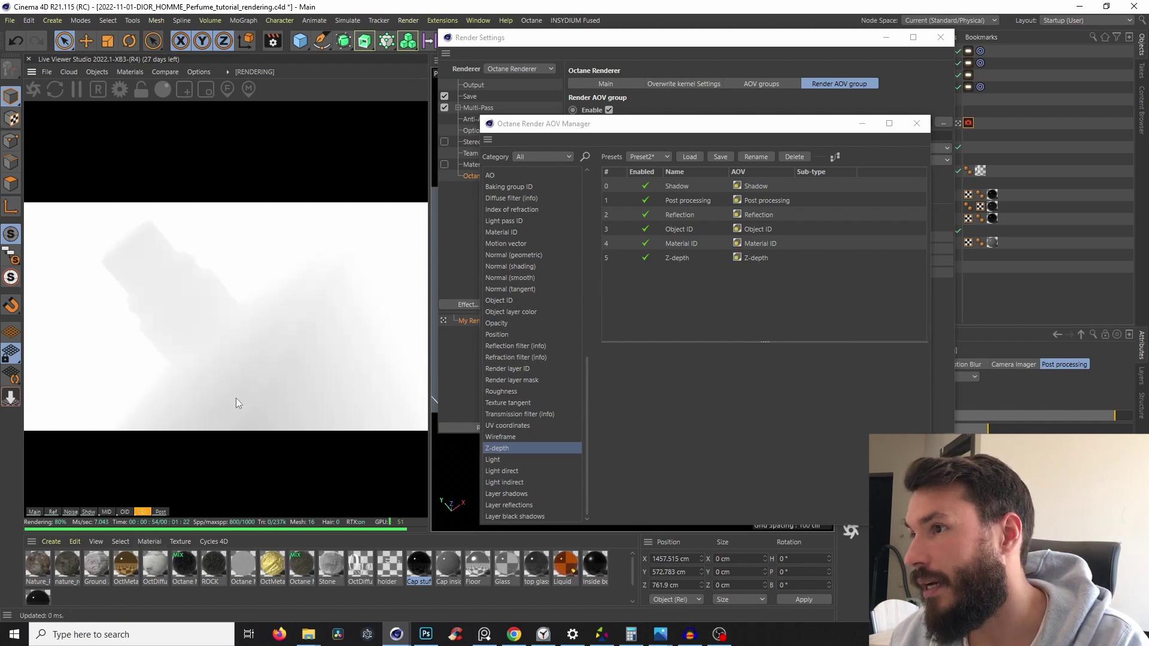
{"action": "left_click", "coordinate": [861, 124]}
{"action": "left_click", "coordinate": [886, 37]}
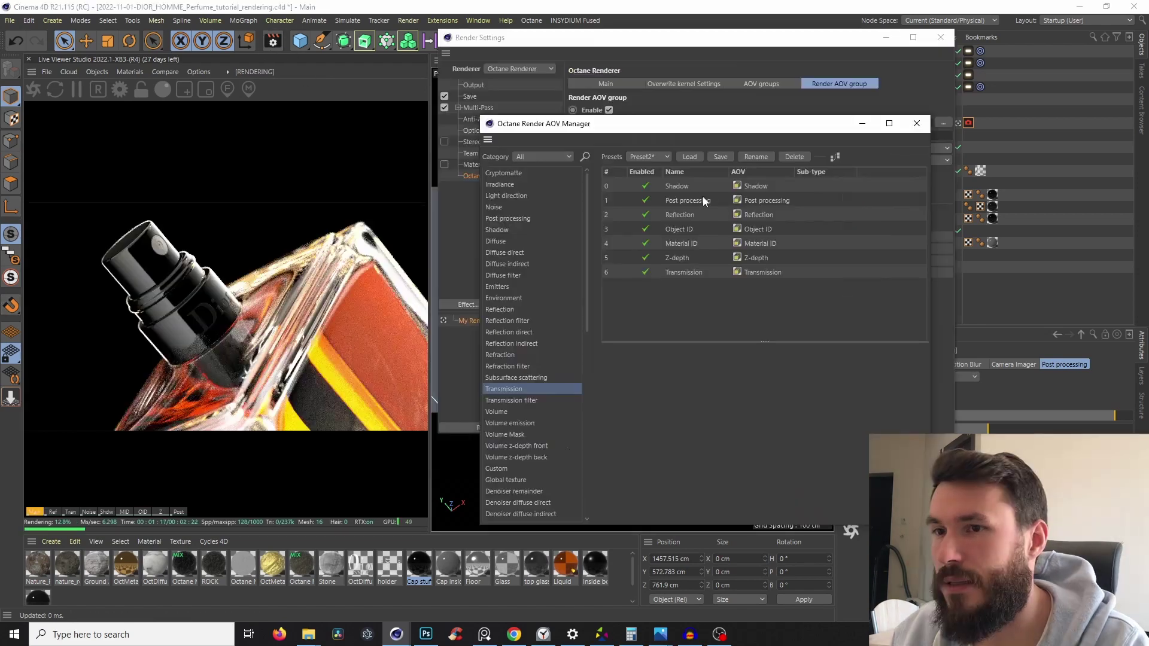
{"action": "mouse_move", "coordinate": [583, 216]}
{"action": "left_mouse_down"}
{"action": "mouse_move", "coordinate": [585, 339]}
{"action": "mouse_move", "coordinate": [594, 200]}
{"action": "left_mouse_up"}
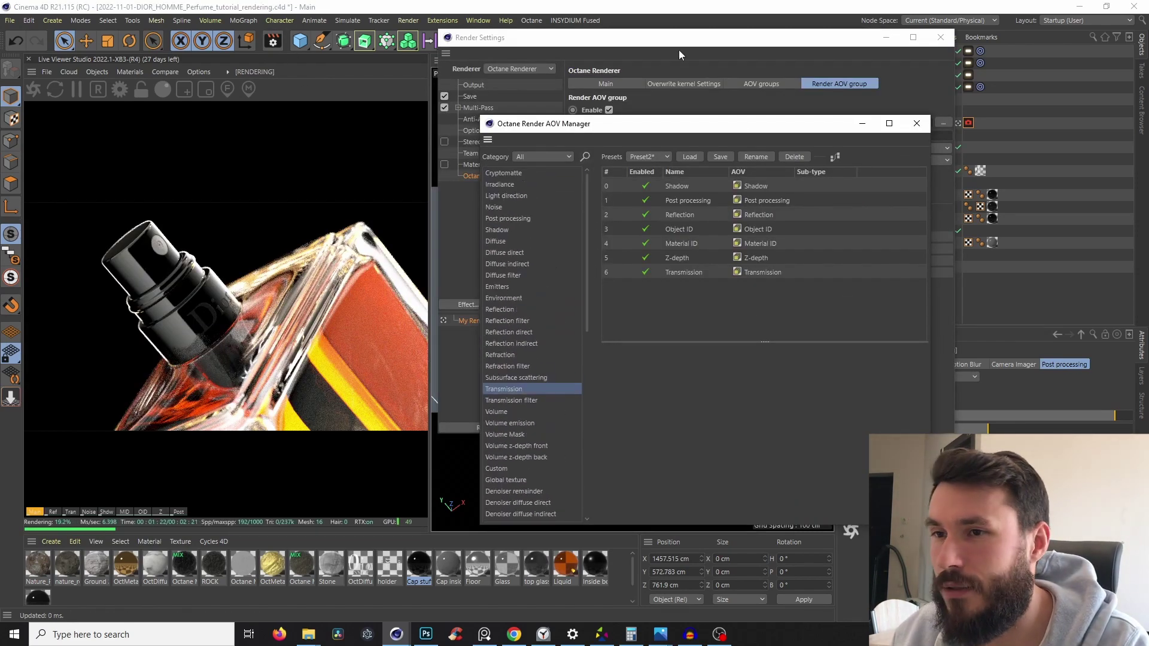
Step: Set the regular image's save file to "fsdf" on the Desktop and close the render settings
{"action": "left_click", "coordinate": [916, 124]}
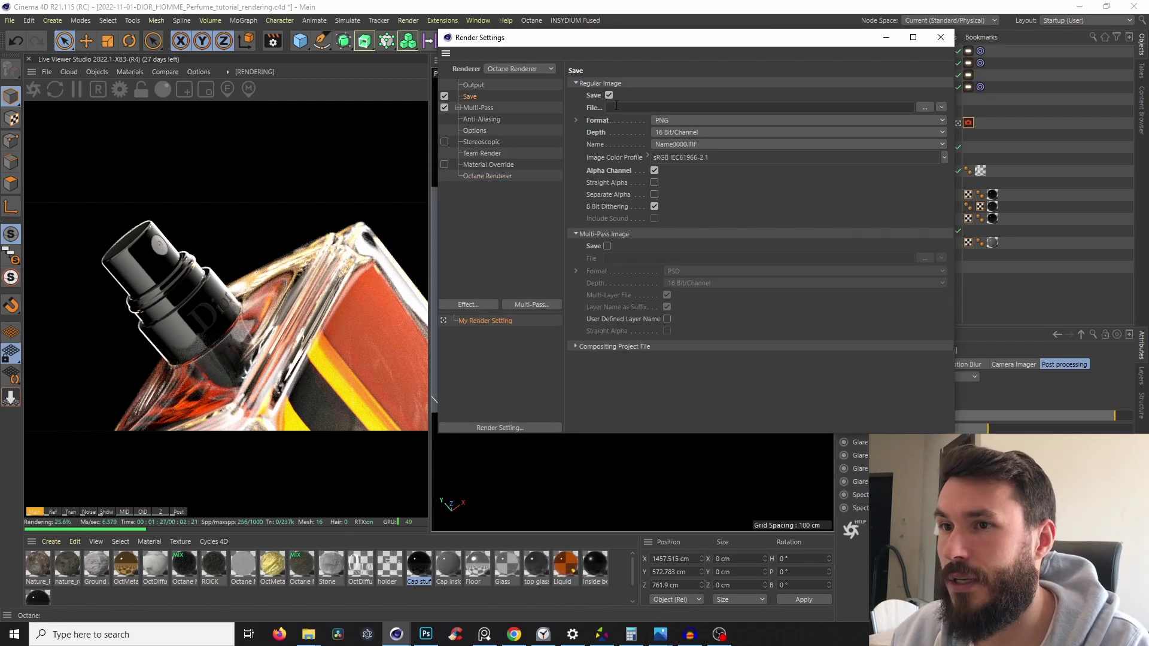
{"action": "left_click", "coordinate": [921, 107]}
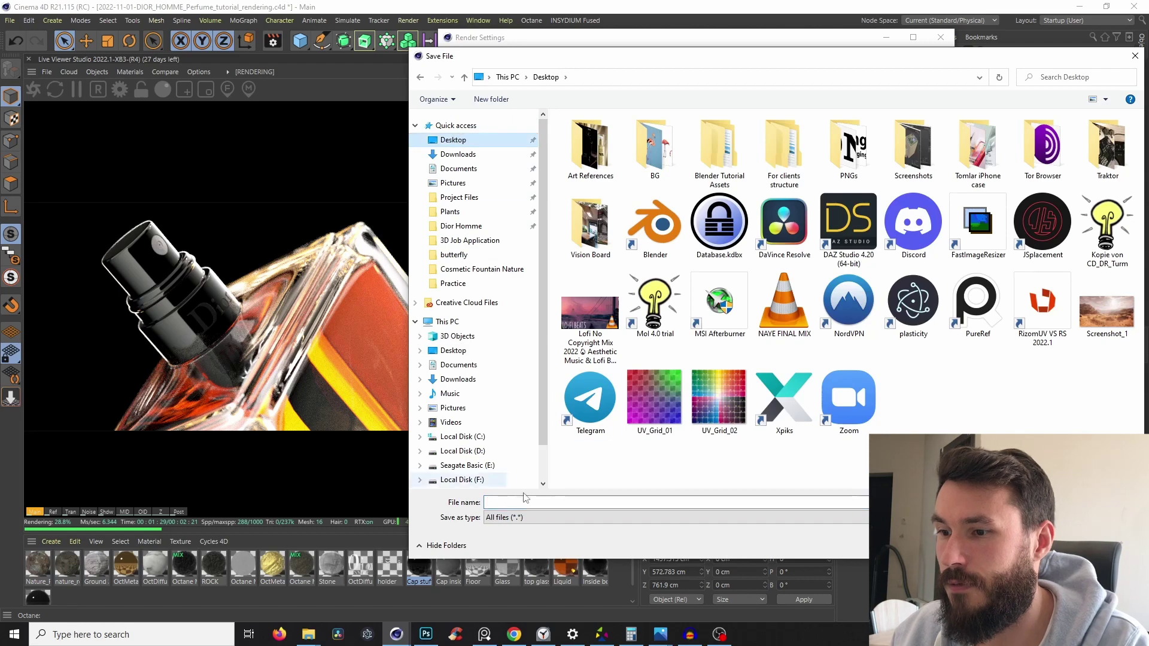
{"action": "type", "text": "fsdf"}
{"action": "key", "text": "Return"}
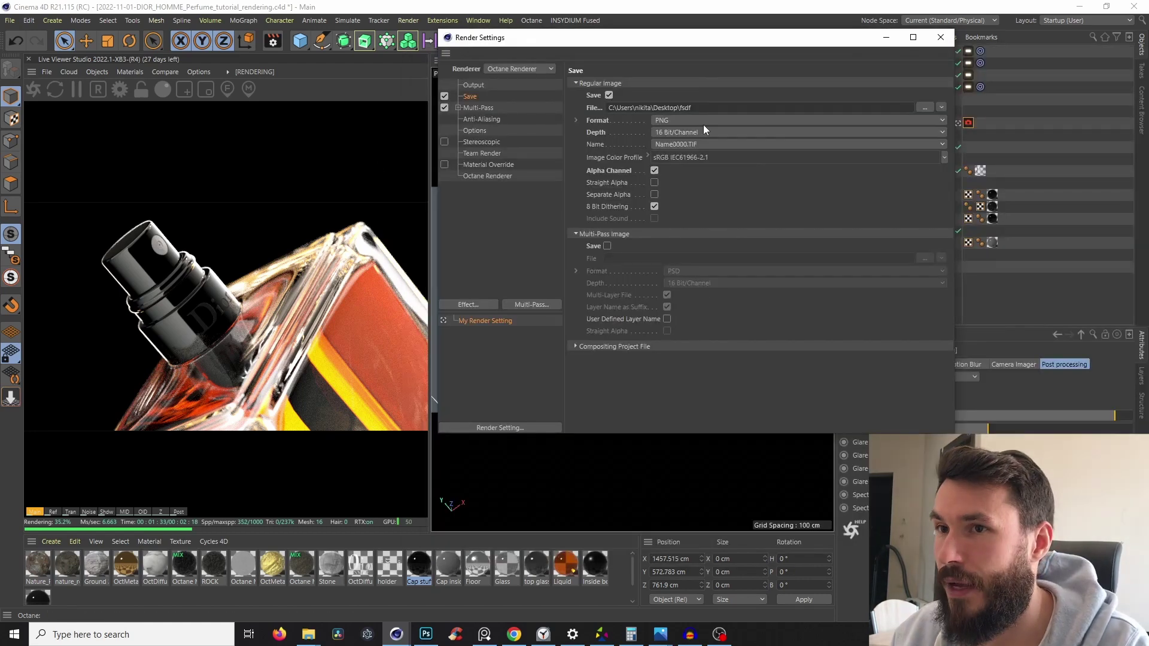
{"action": "left_click", "coordinate": [939, 37]}
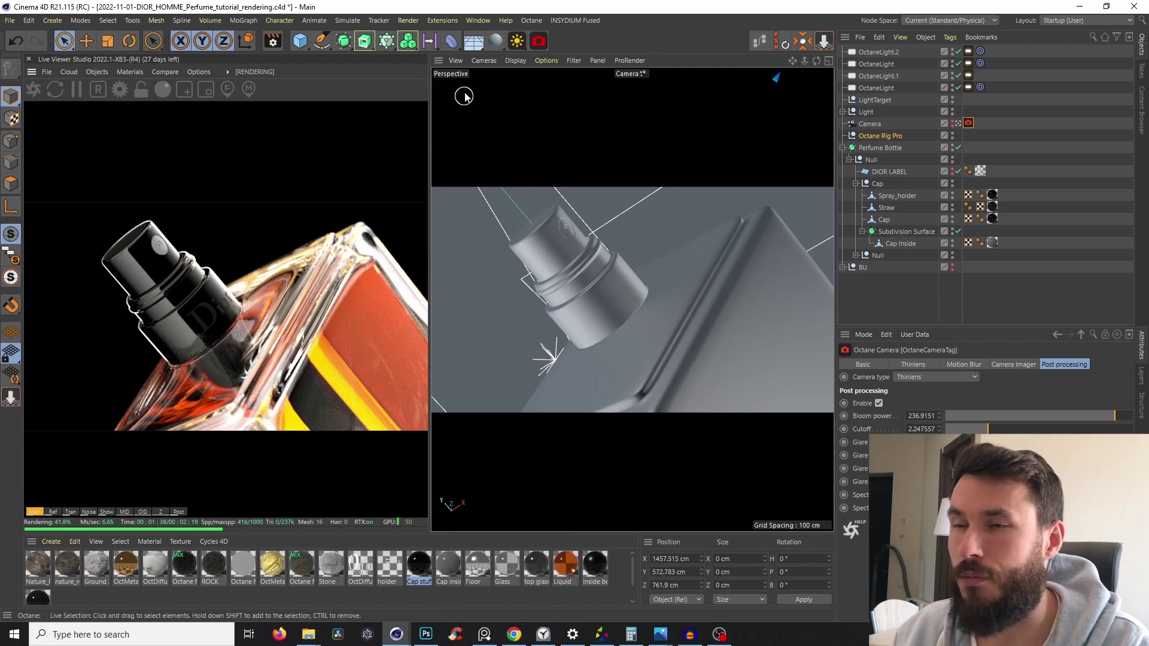
Step: Switch to Photoshop by opening test0000 from the desktop, isolate the Denoised beauty layer and toggle the Reflection layer to check it
{"action": "key", "text": "super+d"}
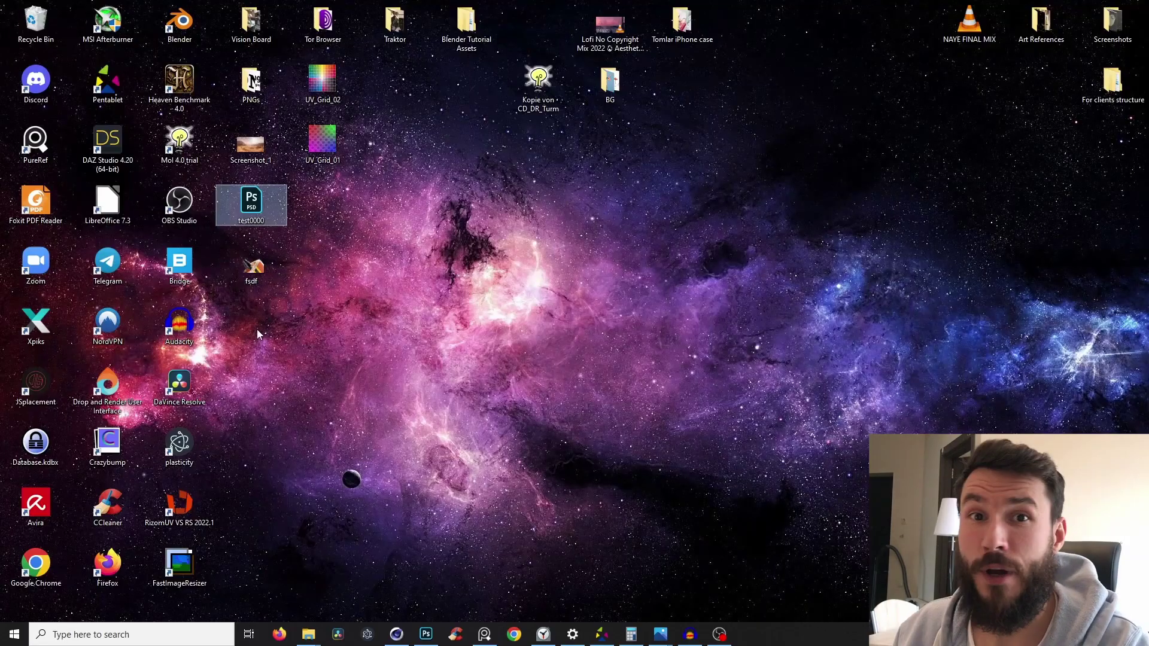
{"action": "double_click", "coordinate": [251, 204]}
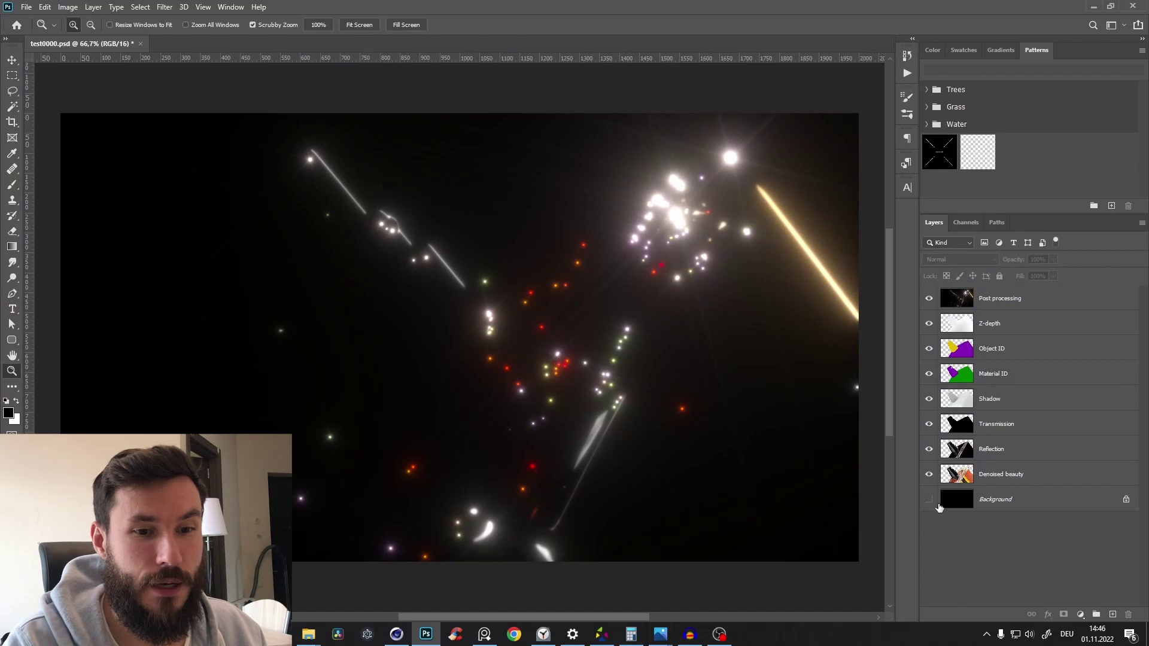
{"action": "left_click", "coordinate": [930, 476], "text": "alt"}
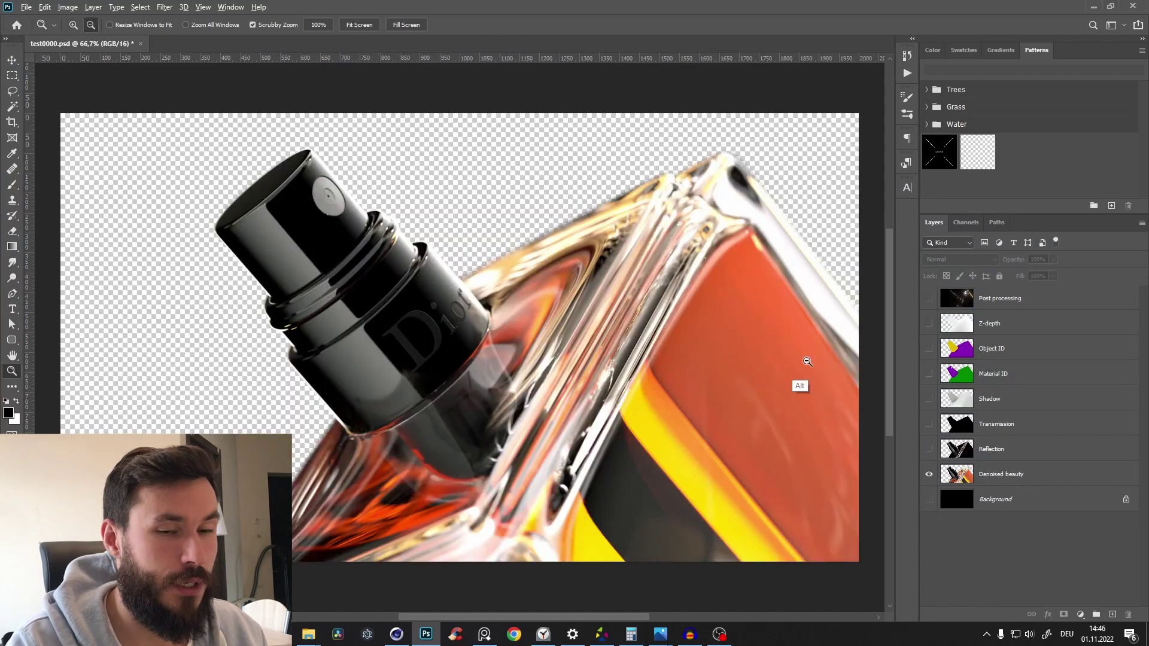
{"action": "mouse_move", "coordinate": [928, 448]}
{"action": "left_mouse_down"}
{"action": "mouse_move", "coordinate": [928, 299]}
{"action": "mouse_move", "coordinate": [929, 450]}
{"action": "left_mouse_up"}
{"action": "left_click", "coordinate": [930, 450]}
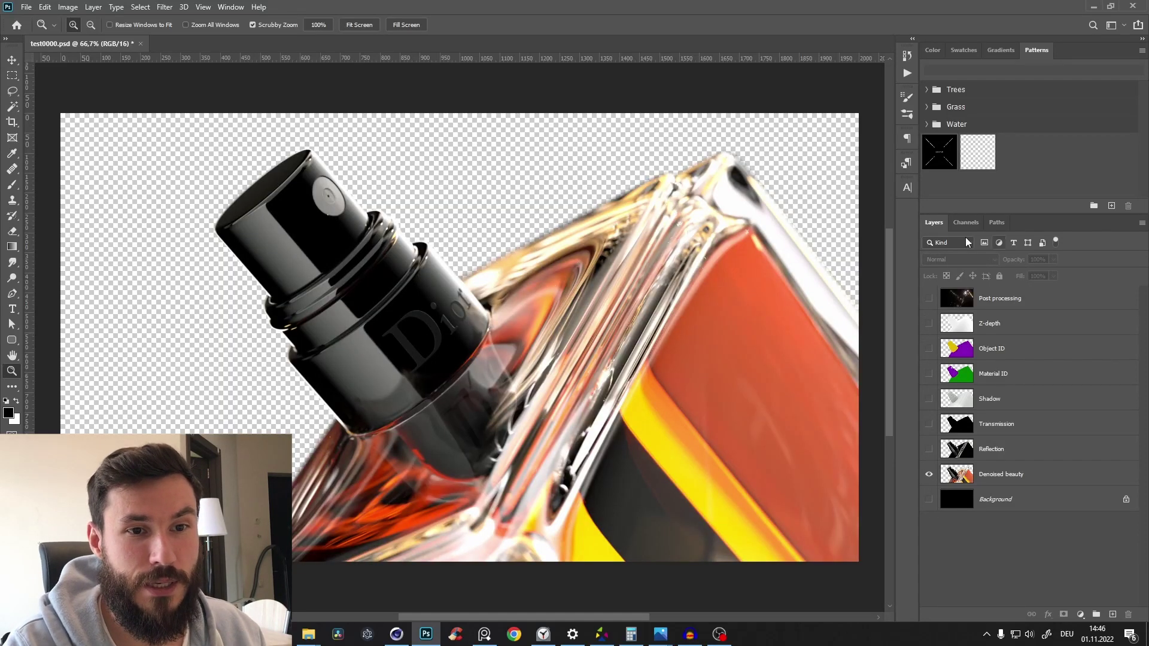
Step: Check the Transmission layer and delete it from the layer stack
{"action": "left_click", "coordinate": [1008, 428]}
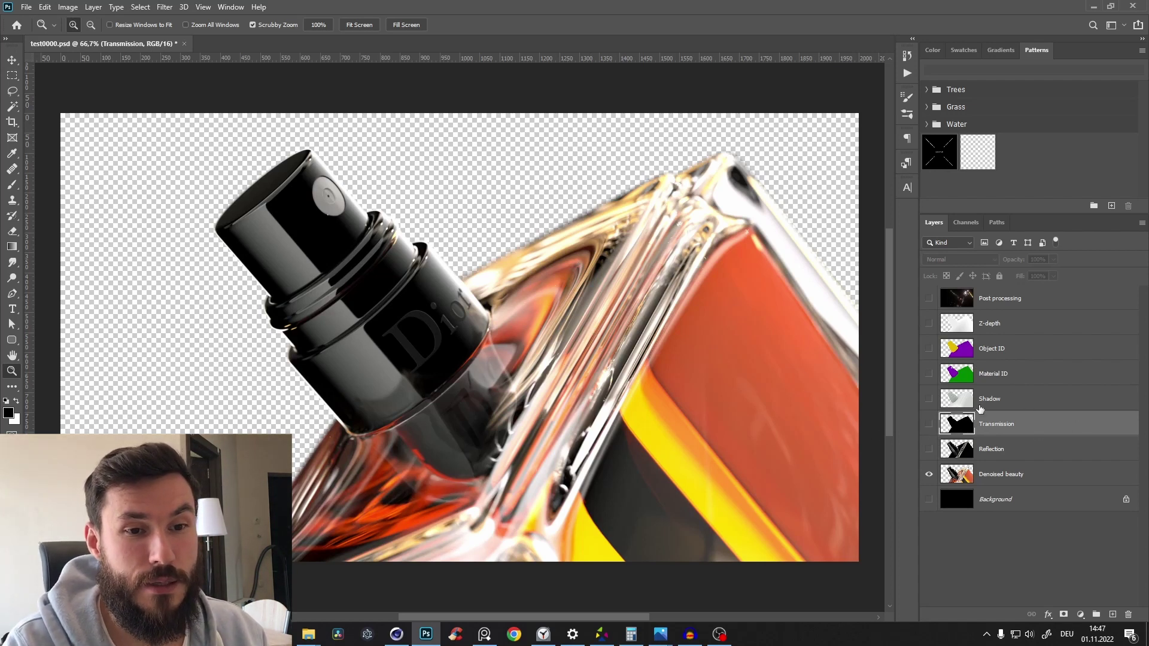
{"action": "left_click", "coordinate": [929, 425]}
{"action": "key", "text": "Delete"}
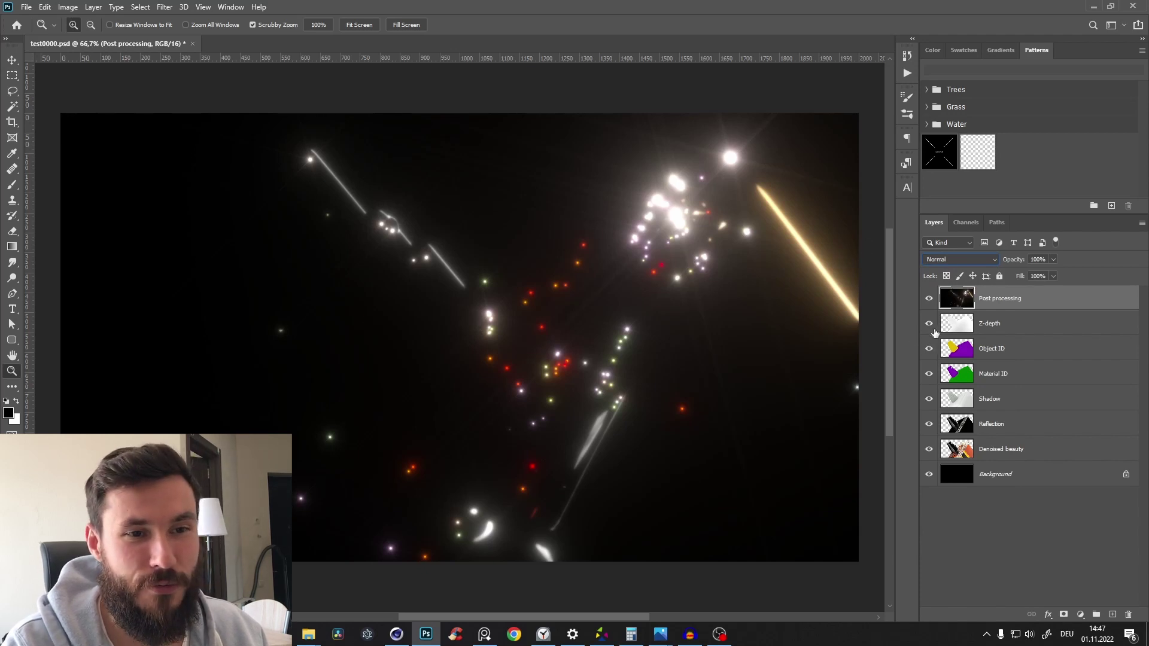
Step: Hide the layers from Z-depth down to Reflection and set the Post processing layer's blend mode to Screen
{"action": "left_click_drag", "start_coordinate": [930, 324], "coordinate": [929, 425]}
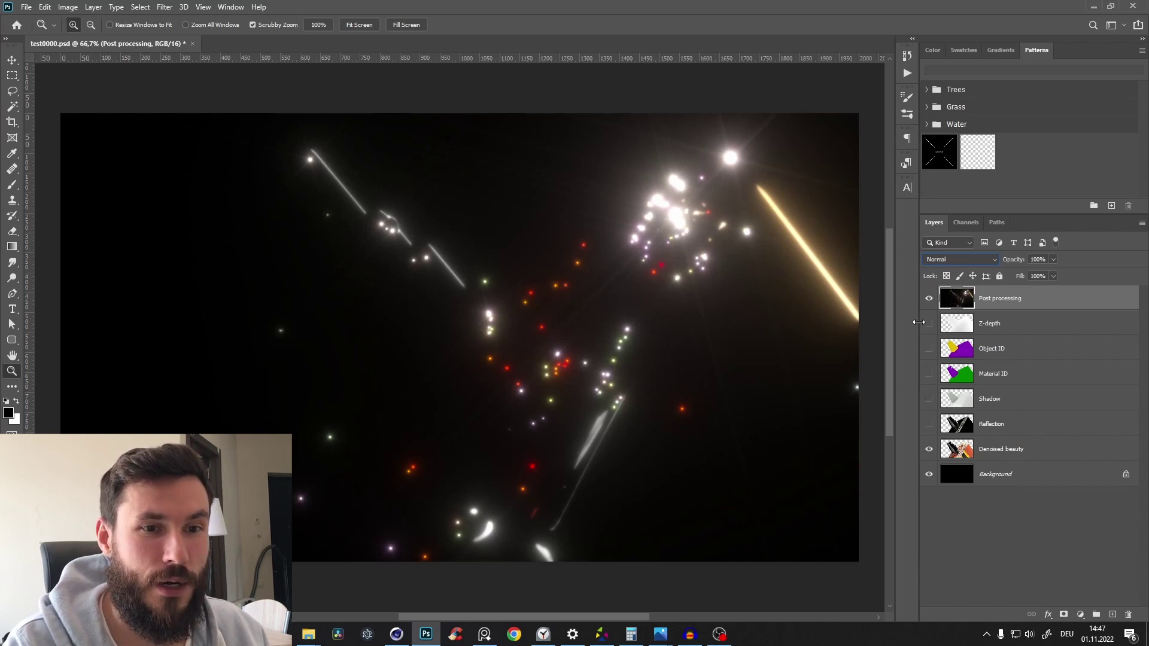
{"action": "left_click", "coordinate": [959, 259]}
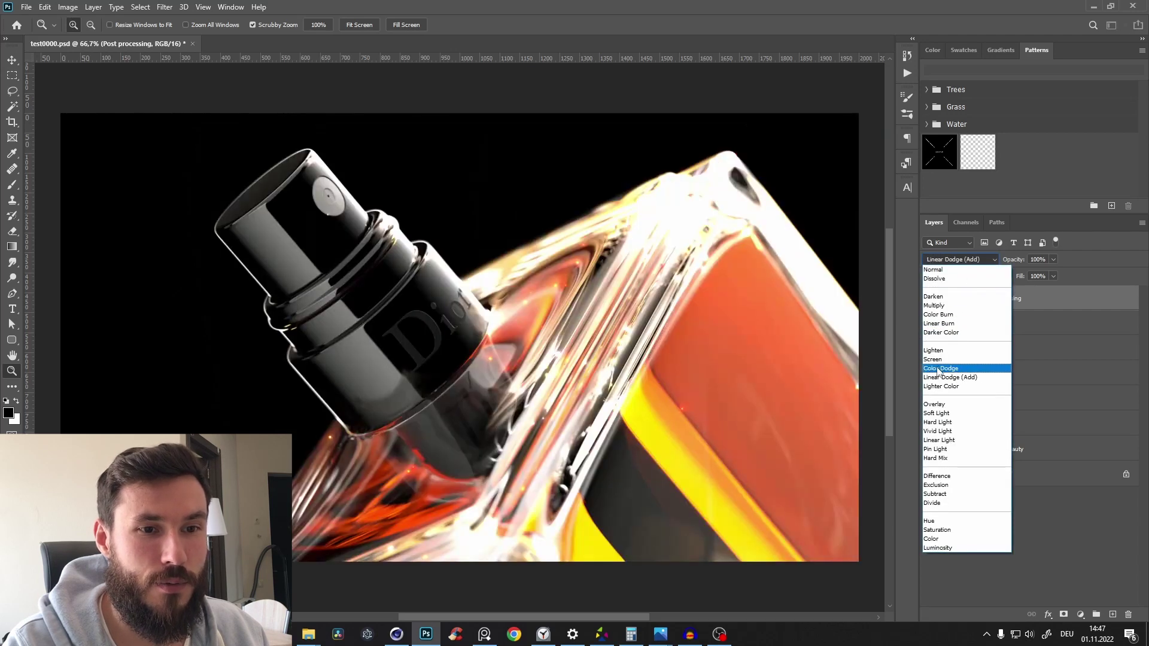
{"action": "left_click", "coordinate": [933, 366]}
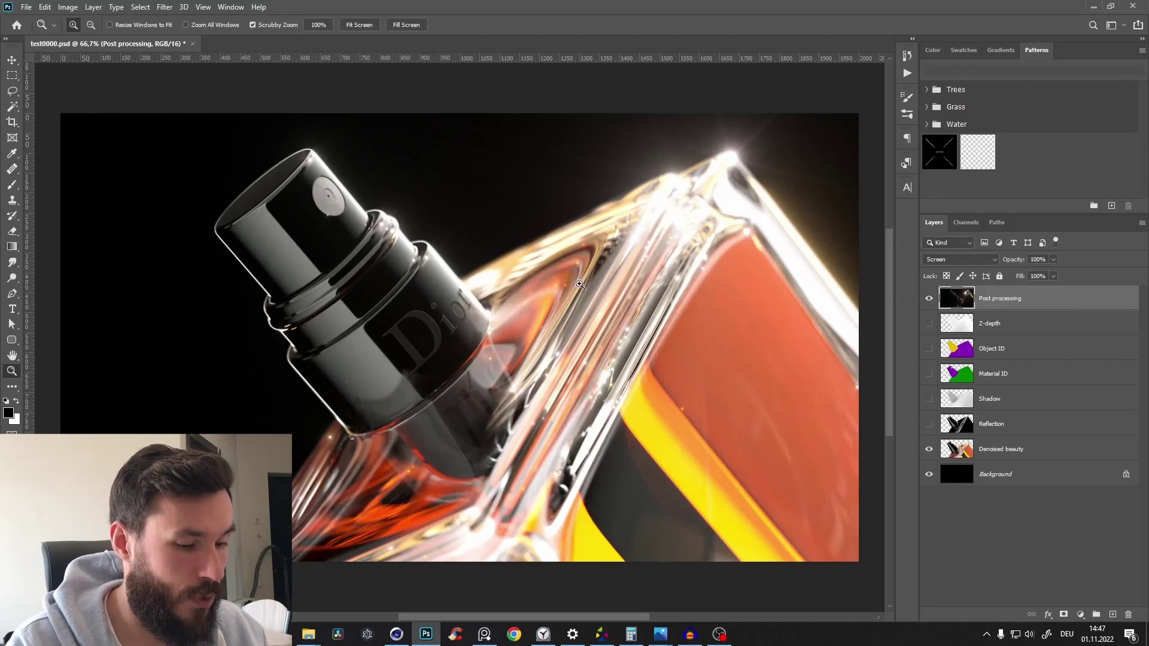
Step: Add a Levels adjustment above the Post processing layer, clipped to that layer only
{"action": "left_click", "coordinate": [1080, 613]}
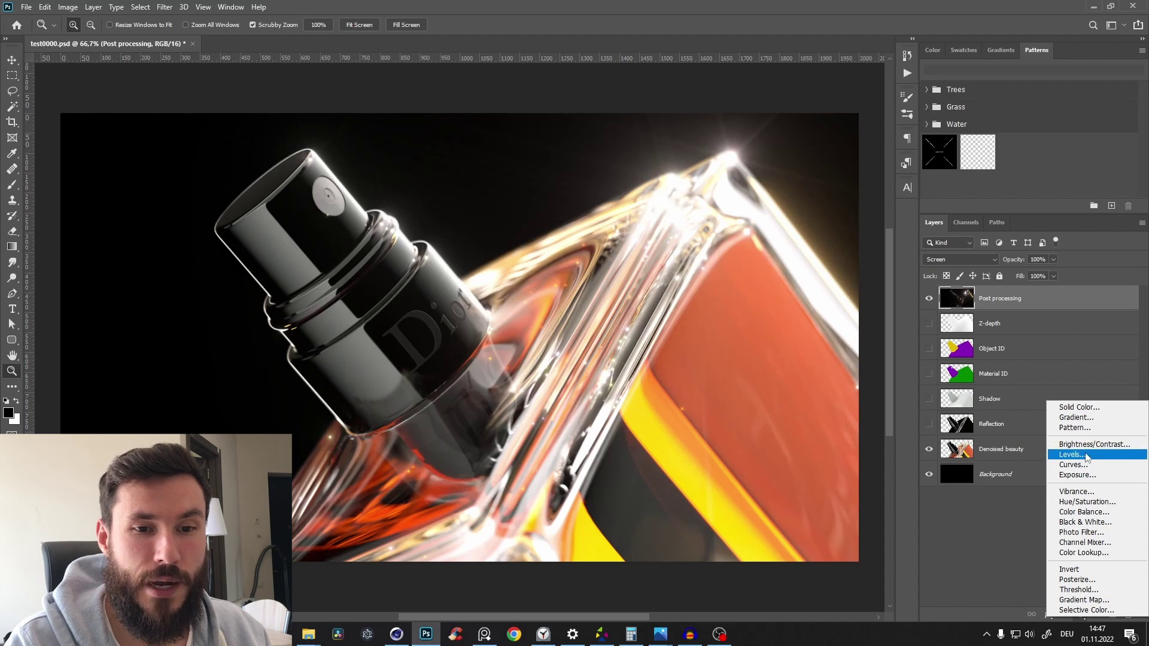
{"action": "left_click", "coordinate": [1078, 455]}
{"action": "left_click_drag", "start_coordinate": [846, 172], "coordinate": [713, 159]}
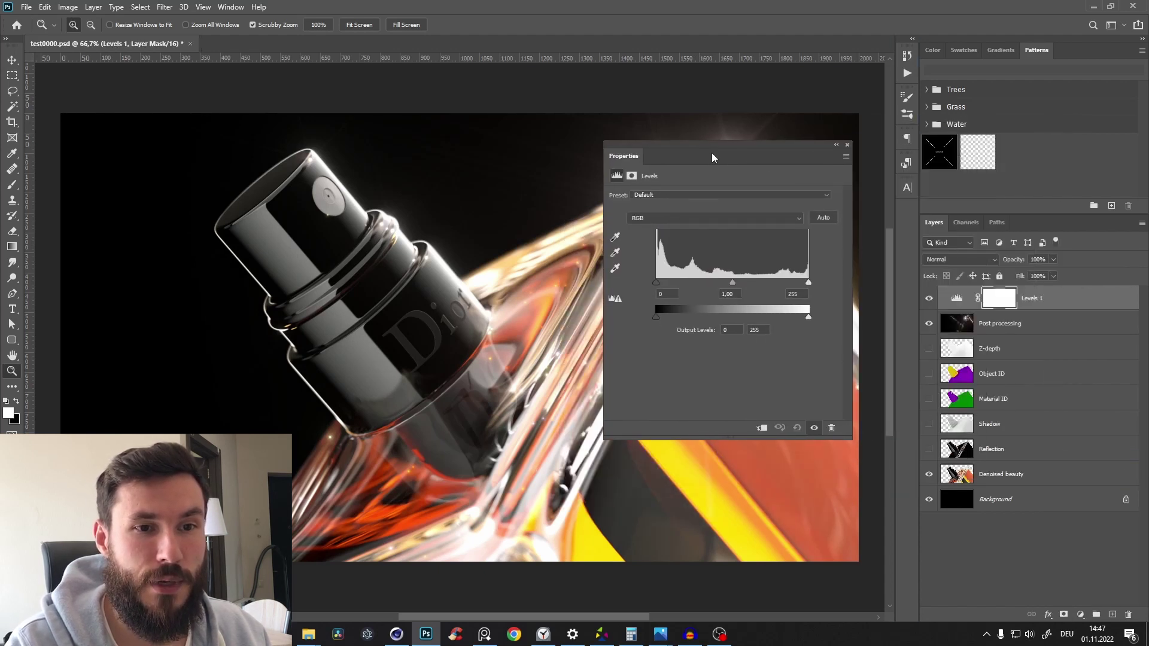
{"action": "left_click", "coordinate": [762, 428]}
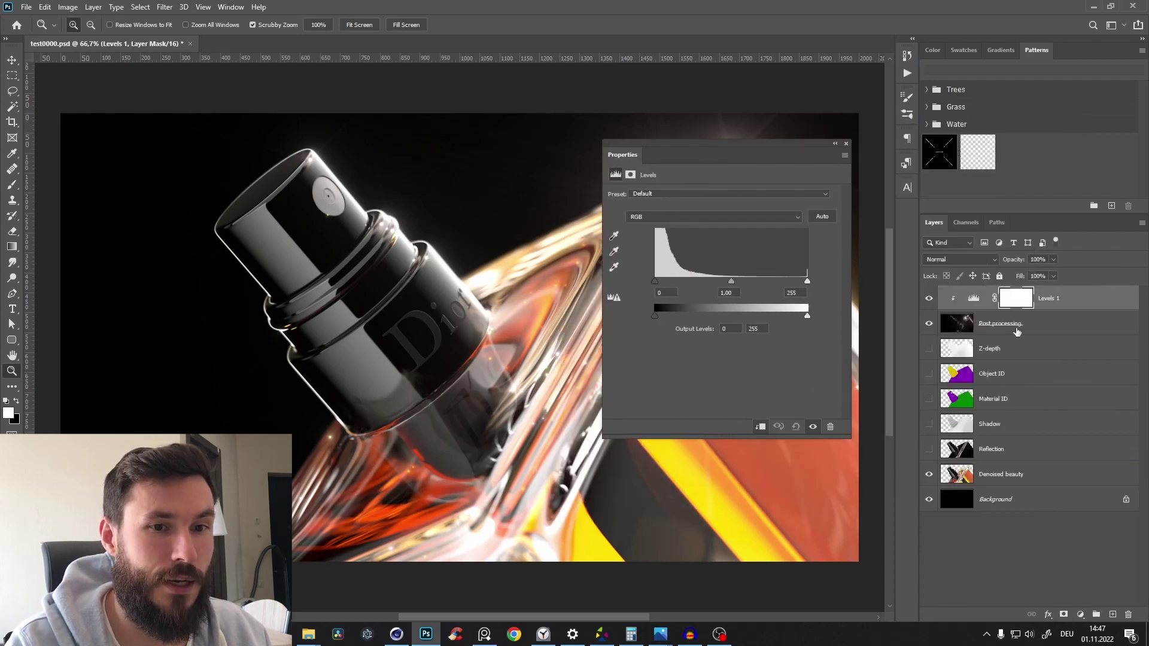
{"action": "left_click_drag", "start_coordinate": [724, 156], "coordinate": [984, 150]}
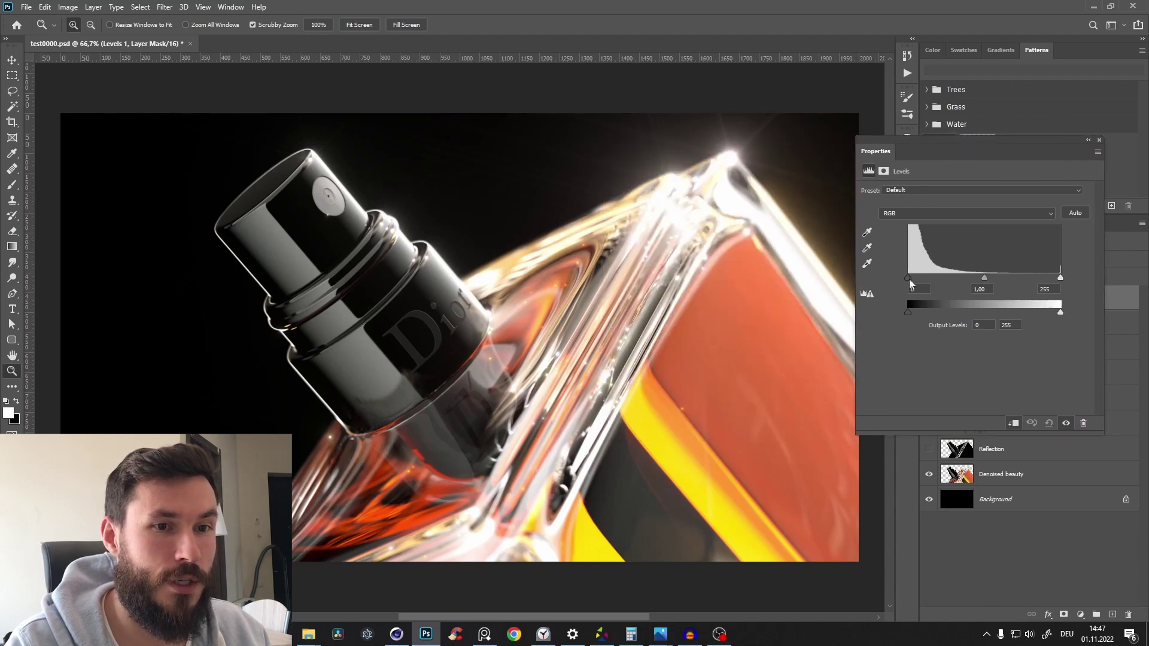
Step: Set the Levels black point to 50, midtones to 0.76 and white point to 230, and compare the image with and without the adjustment
{"action": "left_click_drag", "start_coordinate": [909, 278], "coordinate": [928, 278]}
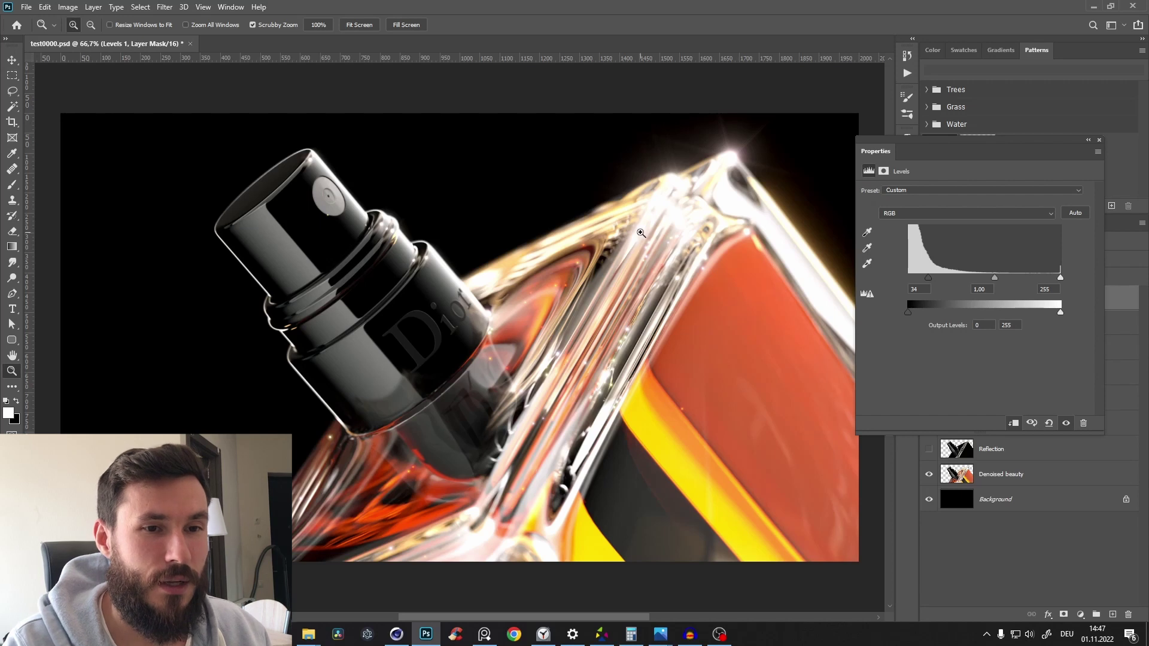
{"action": "mouse_move", "coordinate": [927, 281]}
{"action": "left_mouse_down"}
{"action": "mouse_move", "coordinate": [917, 281]}
{"action": "mouse_move", "coordinate": [940, 282]}
{"action": "left_mouse_up"}
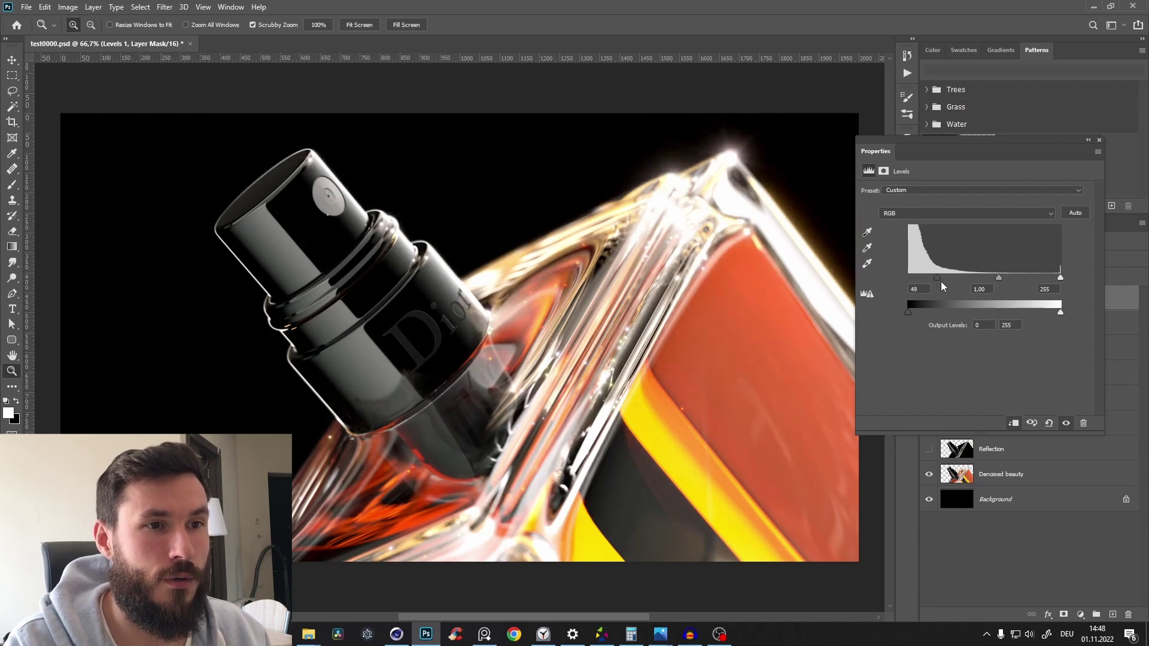
{"action": "left_click_drag", "start_coordinate": [1059, 279], "coordinate": [1004, 279]}
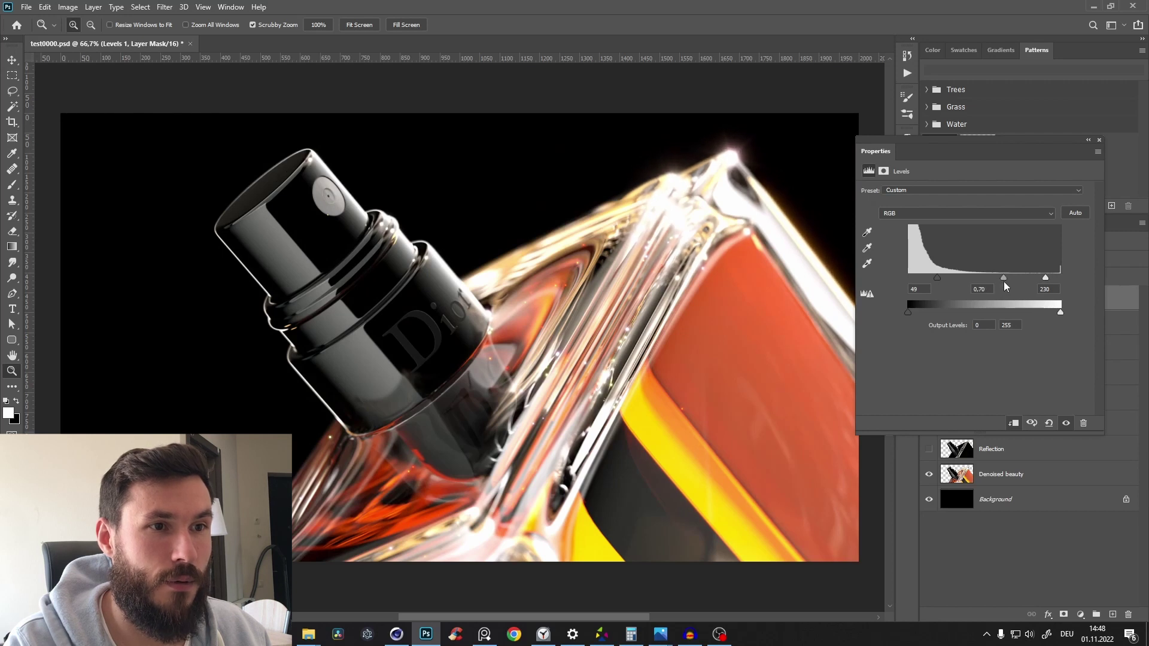
{"action": "mouse_move", "coordinate": [934, 279]}
{"action": "left_mouse_down"}
{"action": "mouse_move", "coordinate": [947, 280]}
{"action": "mouse_move", "coordinate": [934, 282]}
{"action": "left_mouse_up"}
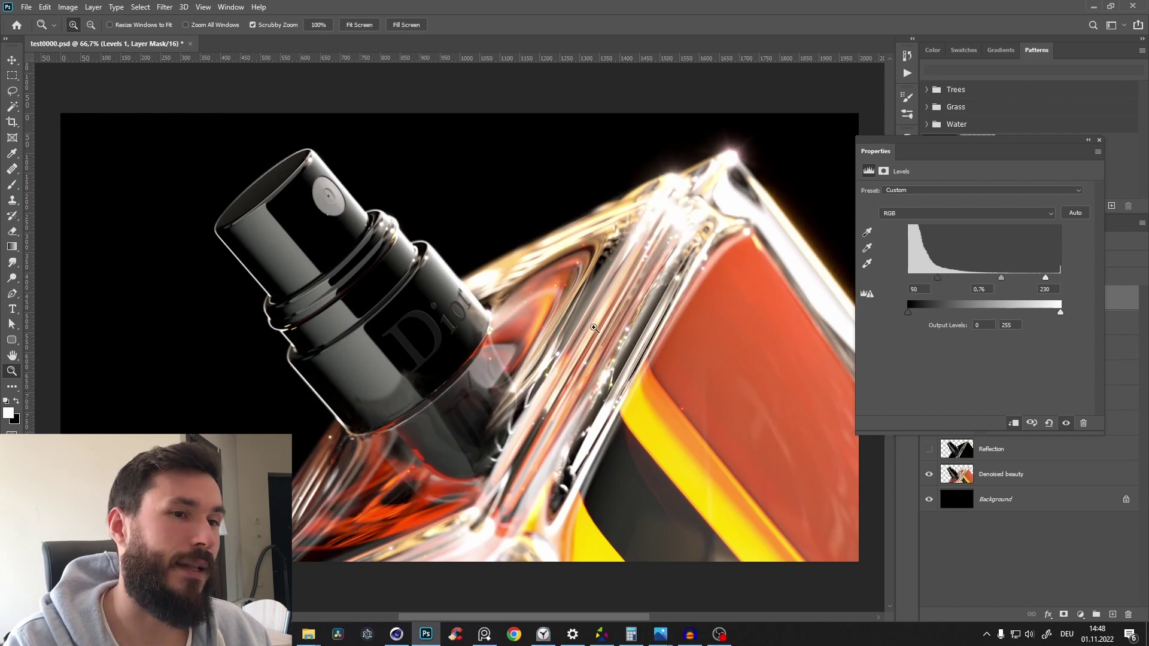
{"action": "left_click", "coordinate": [1098, 140]}
{"action": "left_click", "coordinate": [929, 299]}
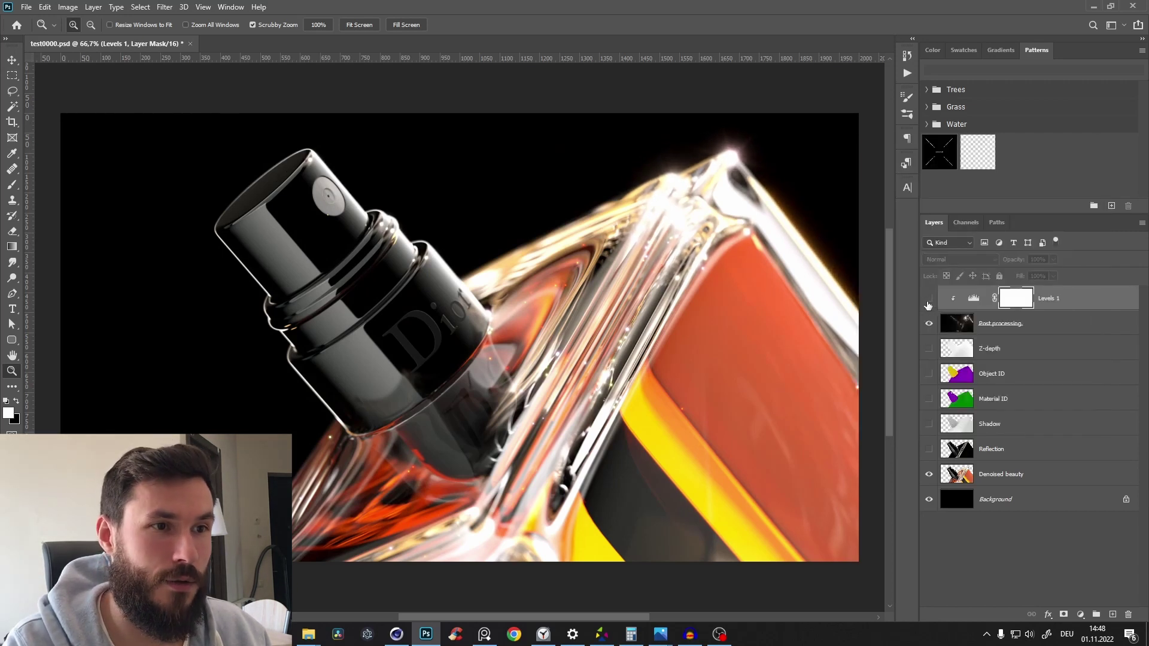
{"action": "left_click", "coordinate": [929, 300]}
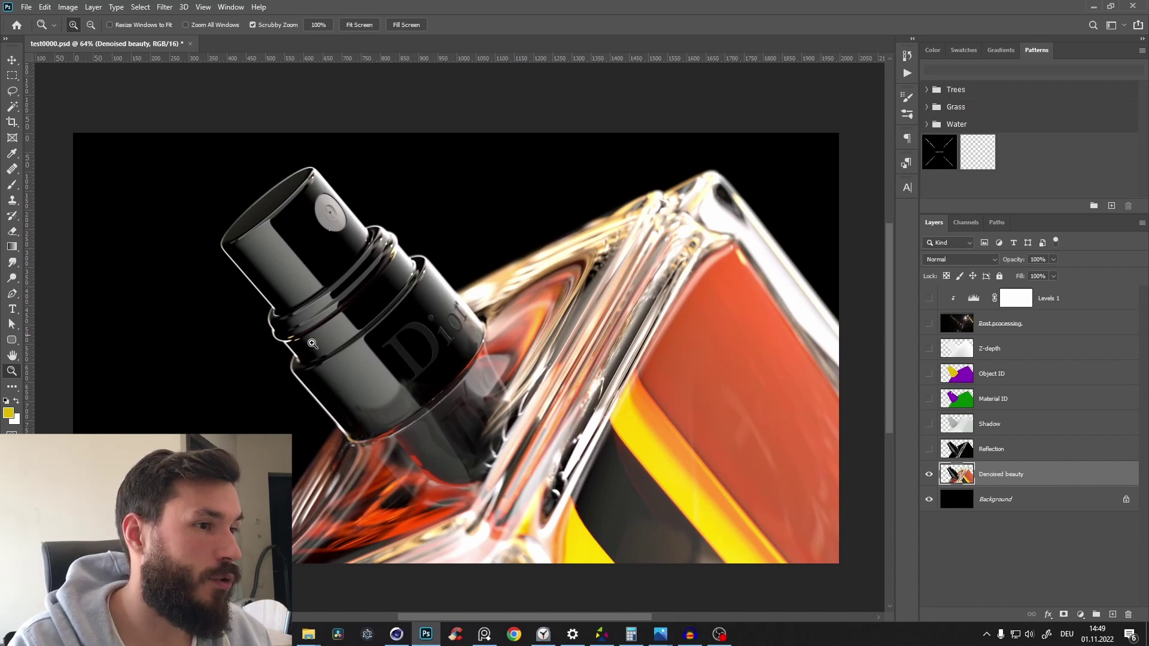
Step: Show the Object ID layer and select its yellow cap area using Color Range with a fuzziness of 68
{"action": "left_click", "coordinate": [928, 373]}
{"action": "left_click", "coordinate": [990, 377]}
{"action": "left_click", "coordinate": [140, 7]}
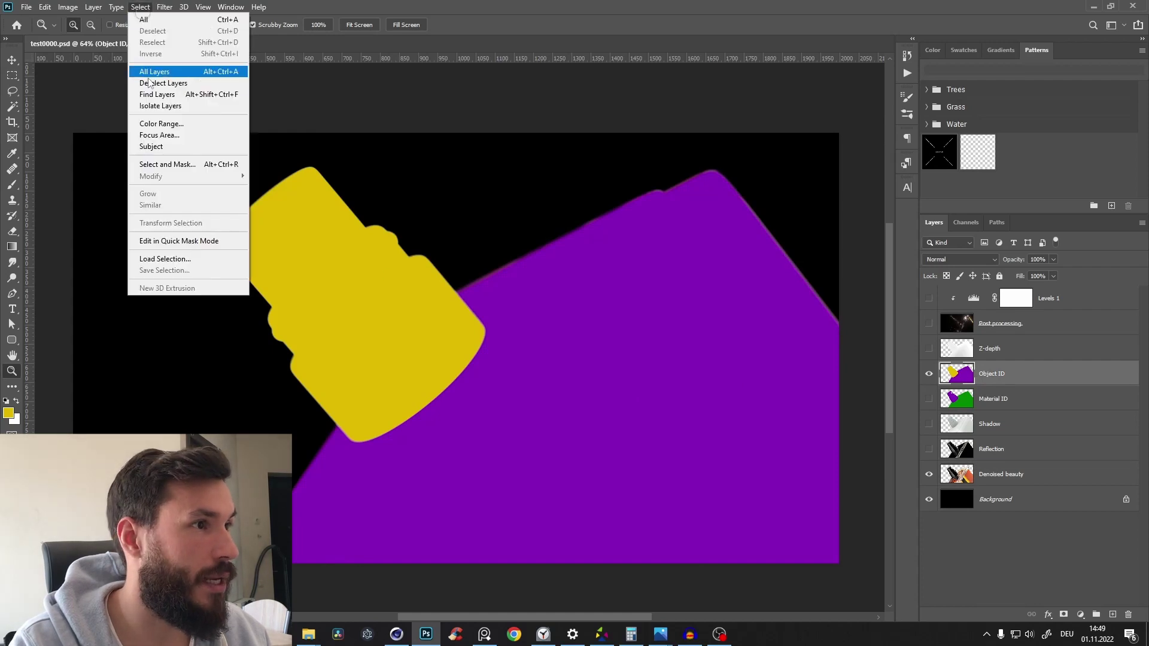
{"action": "left_click", "coordinate": [159, 123]}
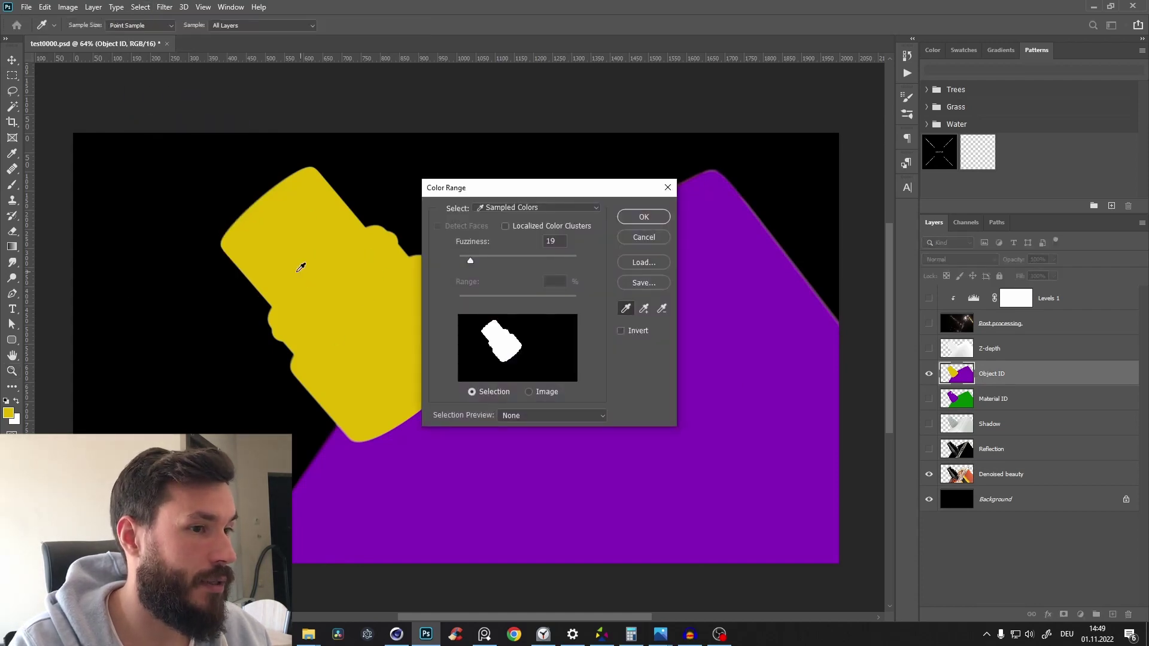
{"action": "left_click_drag", "start_coordinate": [472, 261], "coordinate": [500, 264]}
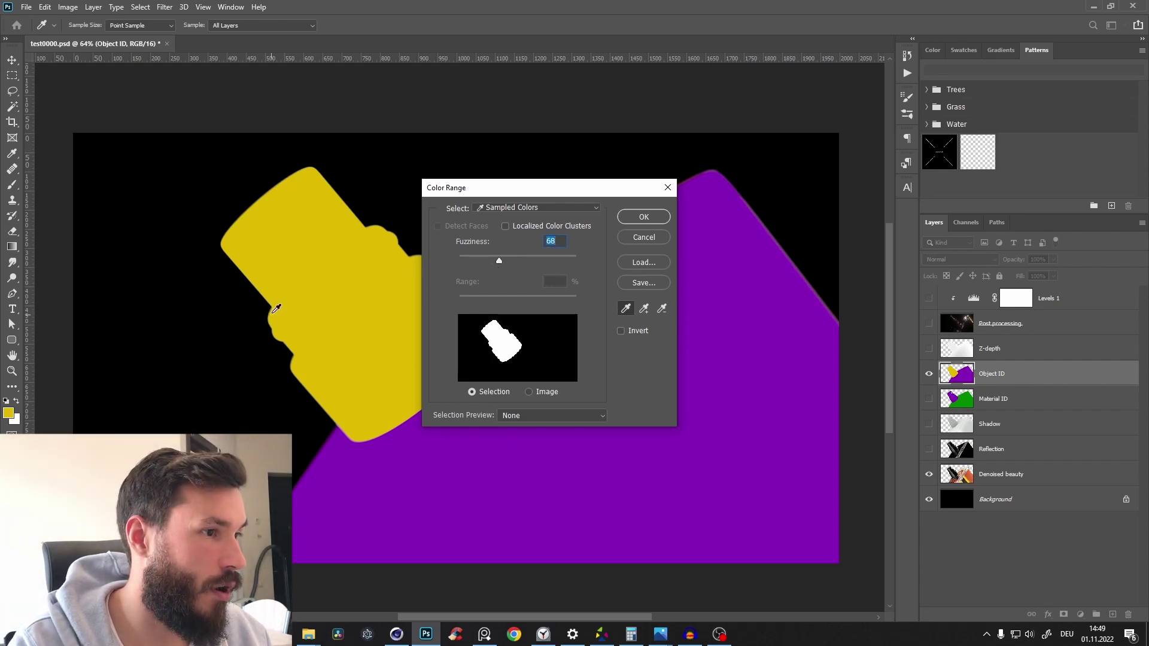
{"action": "left_click", "coordinate": [635, 218]}
{"action": "key", "text": "z"}
Step: Copy the selected cap from the Denoised beauty layer to a new layer, hide Object ID and toggle the new layer to check it
{"action": "left_click", "coordinate": [1011, 474]}
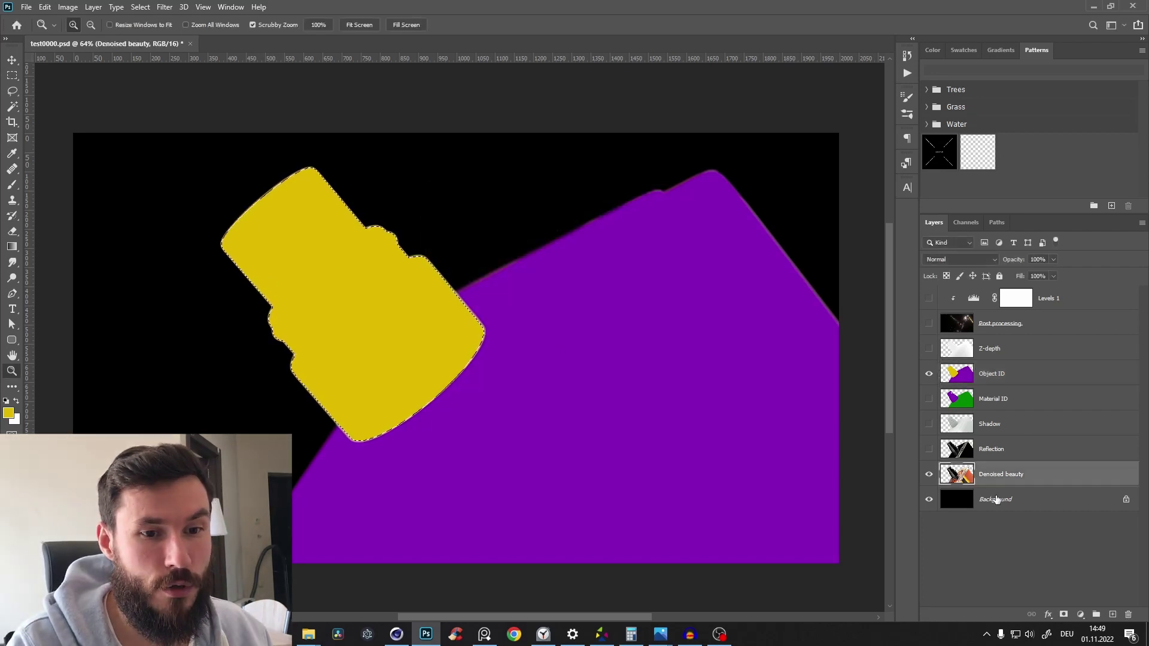
{"action": "key", "text": "ctrl"}
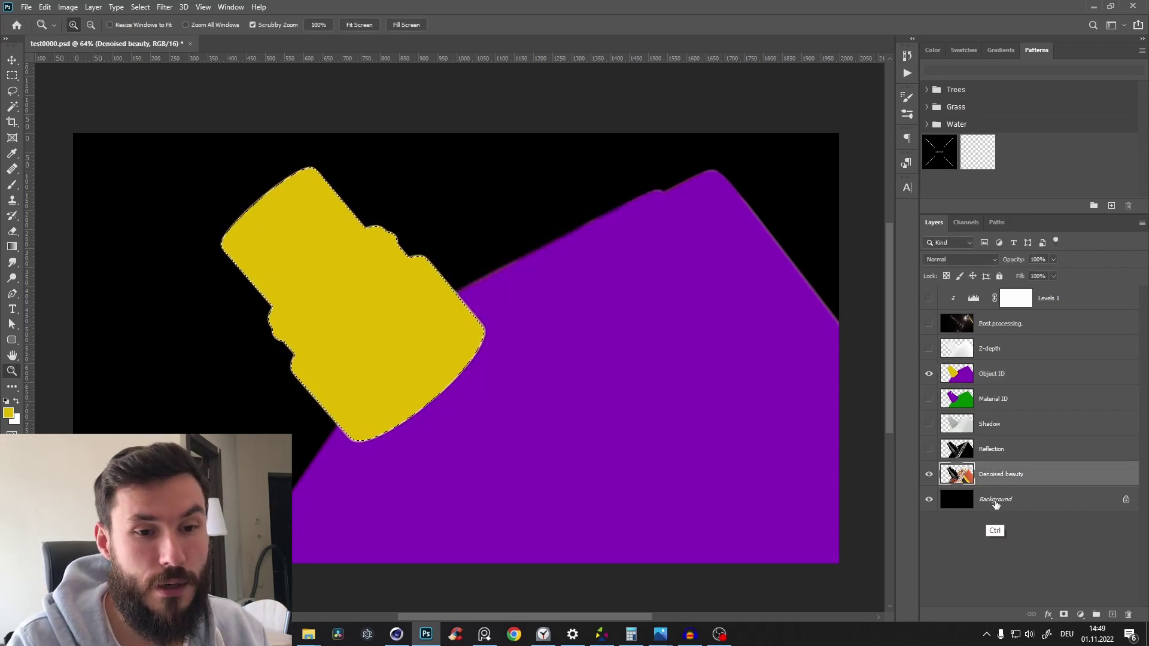
{"action": "key", "text": "ctrl+j"}
{"action": "left_click", "coordinate": [928, 373]}
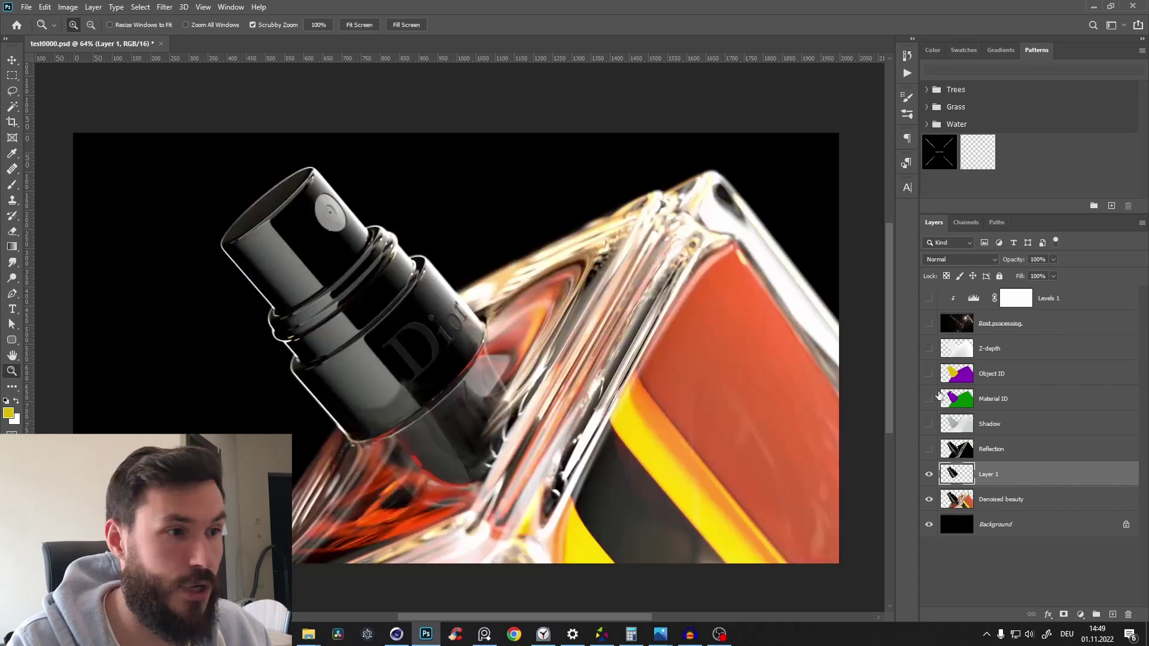
{"action": "left_click", "coordinate": [928, 473], "text": "alt"}
{"action": "left_click", "coordinate": [929, 474], "text": "alt"}
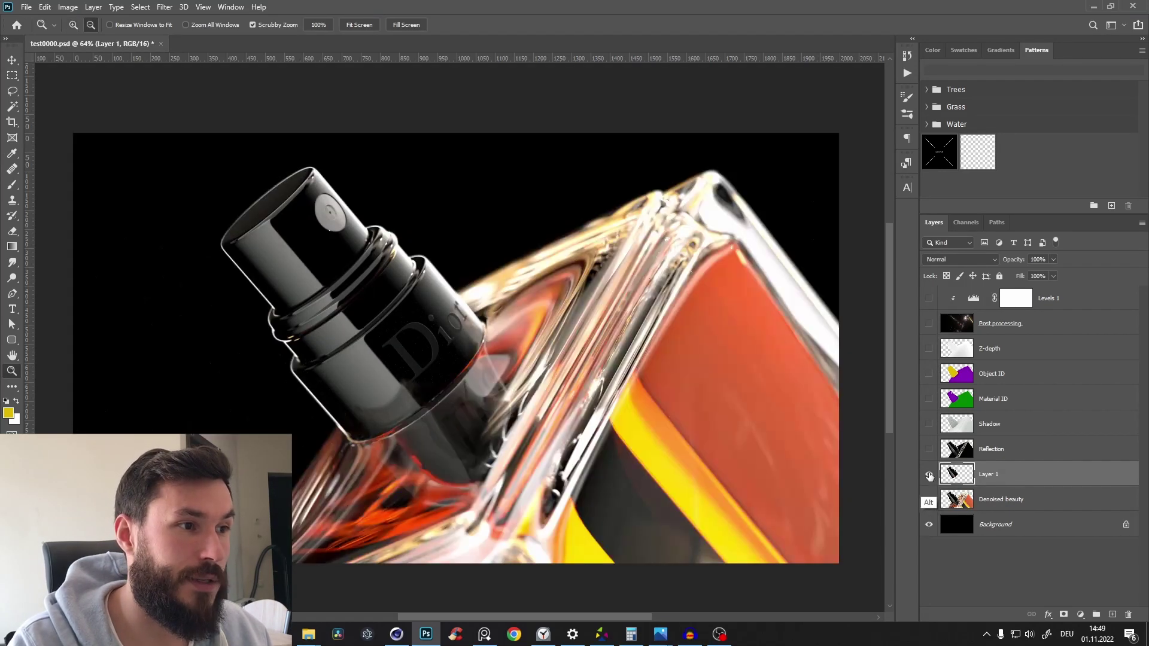
{"action": "left_click", "coordinate": [928, 474], "text": "alt"}
{"action": "left_click", "coordinate": [928, 474], "text": "alt"}
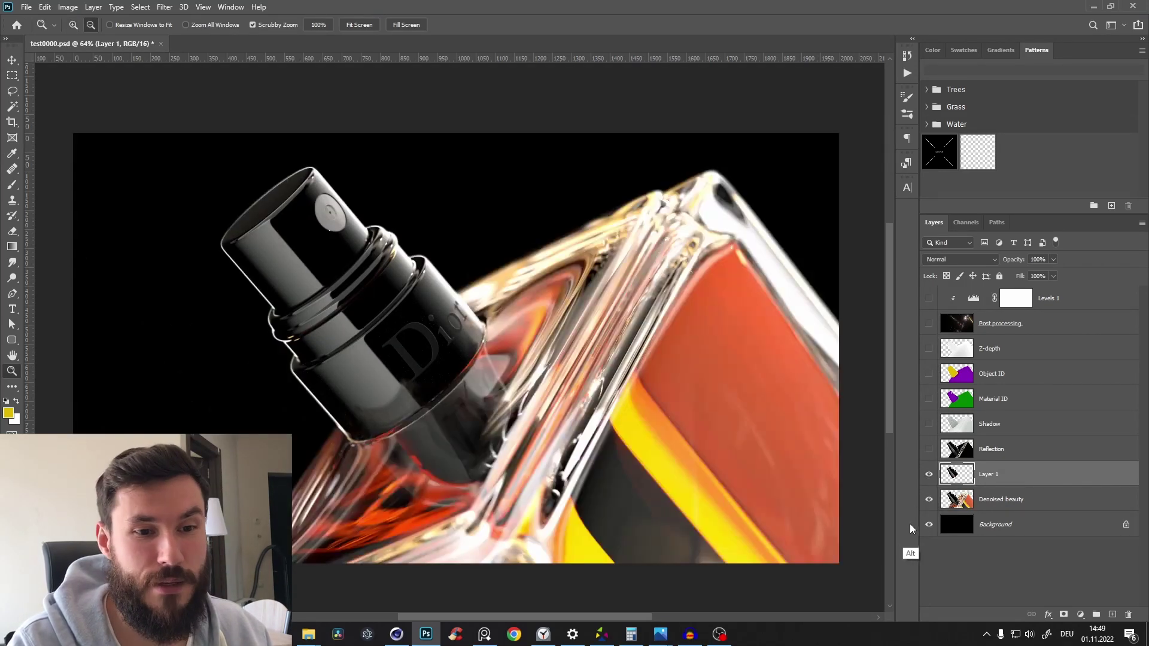
Step: Add a Curves adjustment clipped to the cap layer and brighten it with a point at input 160, output 175
{"action": "left_click", "coordinate": [1080, 615]}
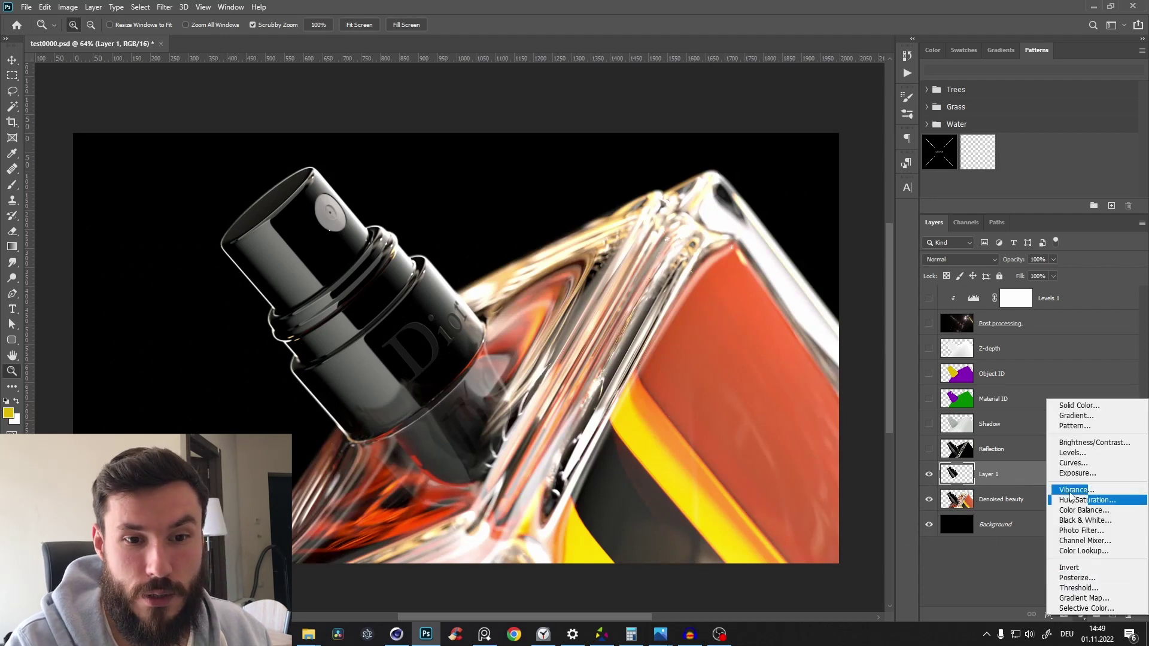
{"action": "left_click", "coordinate": [1077, 465]}
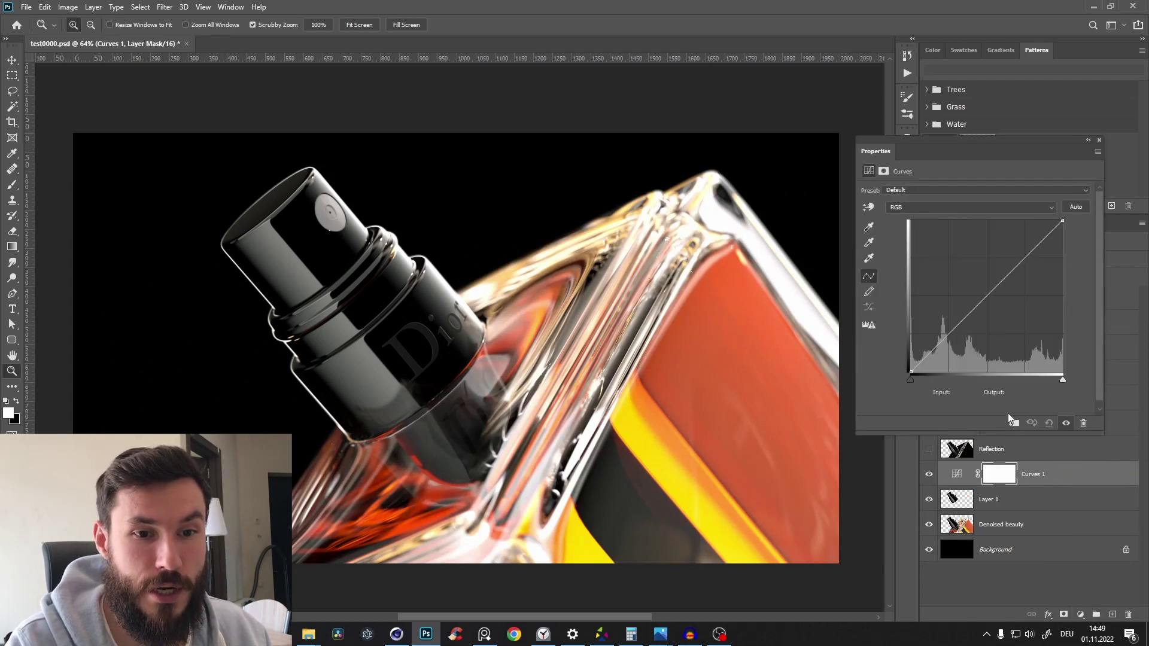
{"action": "mouse_move", "coordinate": [997, 286]}
{"action": "left_mouse_down"}
{"action": "mouse_move", "coordinate": [1001, 256]}
{"action": "mouse_move", "coordinate": [1006, 268]}
{"action": "left_mouse_up"}
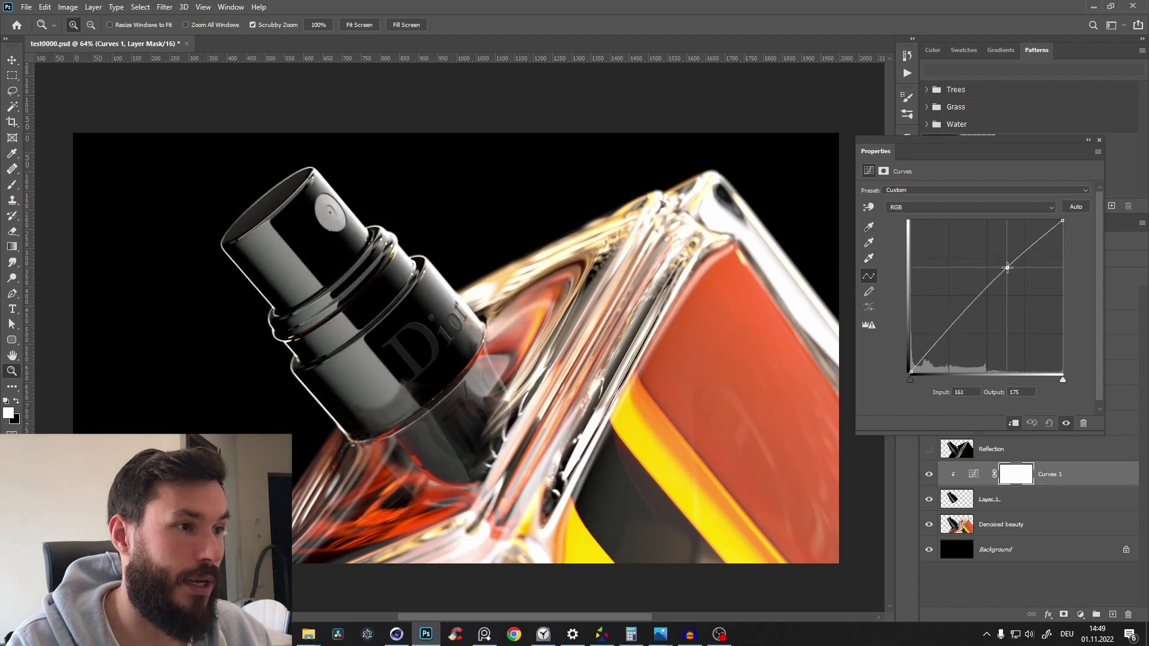
{"action": "left_click", "coordinate": [1099, 140]}
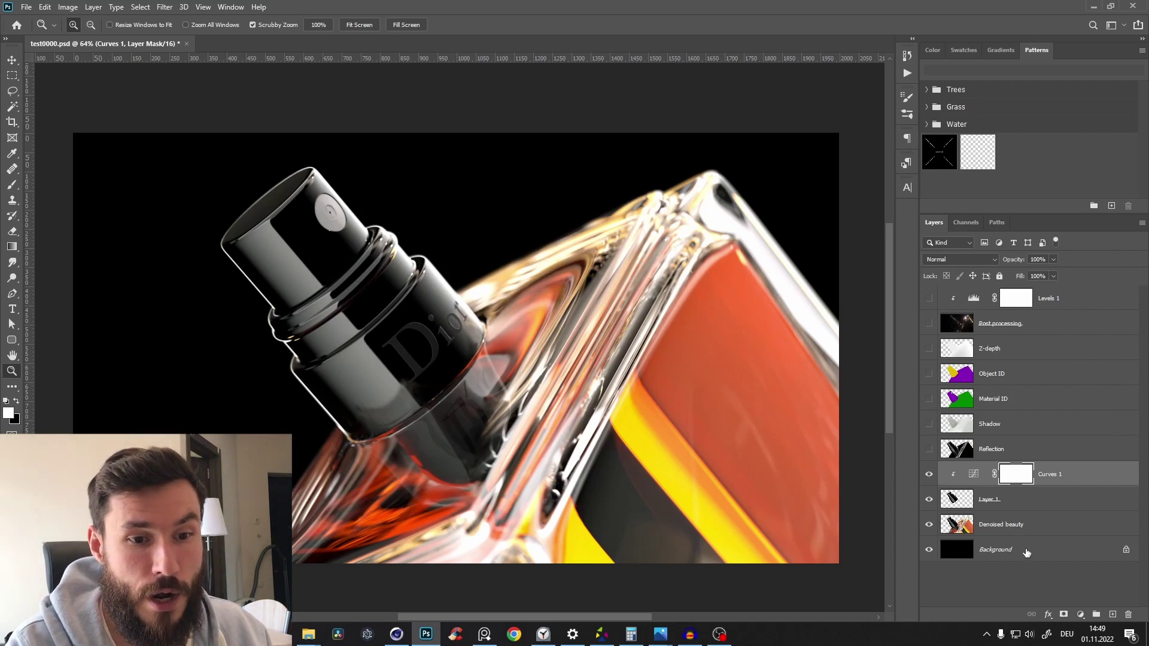
Step: Show the Object ID layer and select its purple bottle area using Color Range with a fuzziness of 68
{"action": "left_click", "coordinate": [1017, 524]}
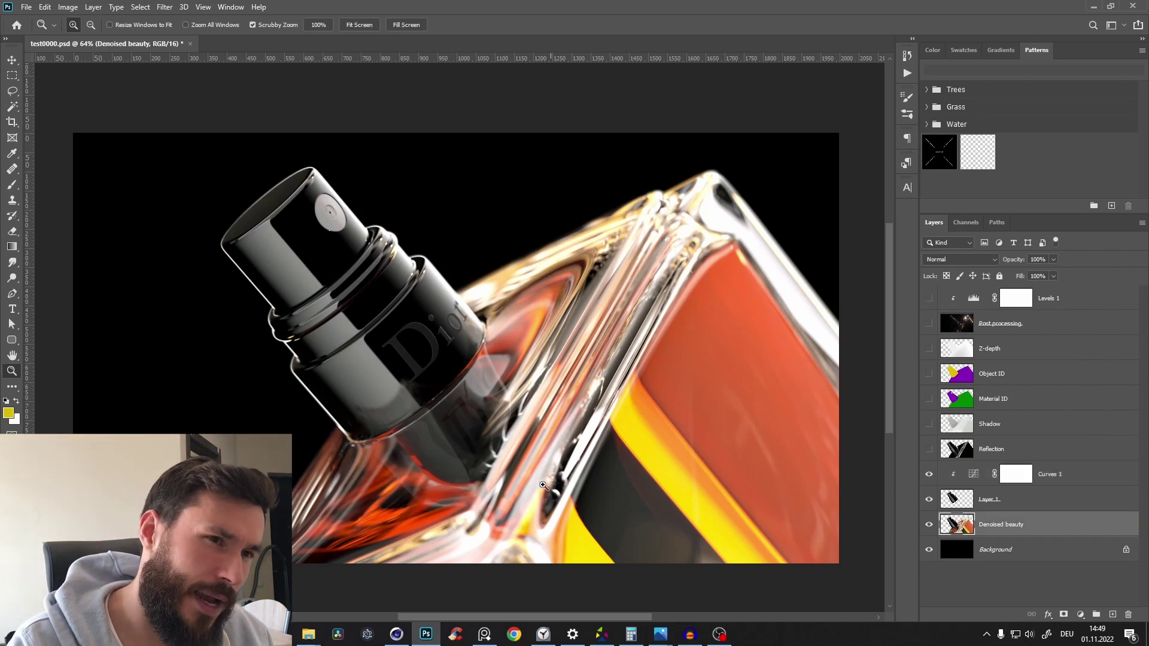
{"action": "left_click", "coordinate": [928, 373]}
{"action": "left_click", "coordinate": [999, 374]}
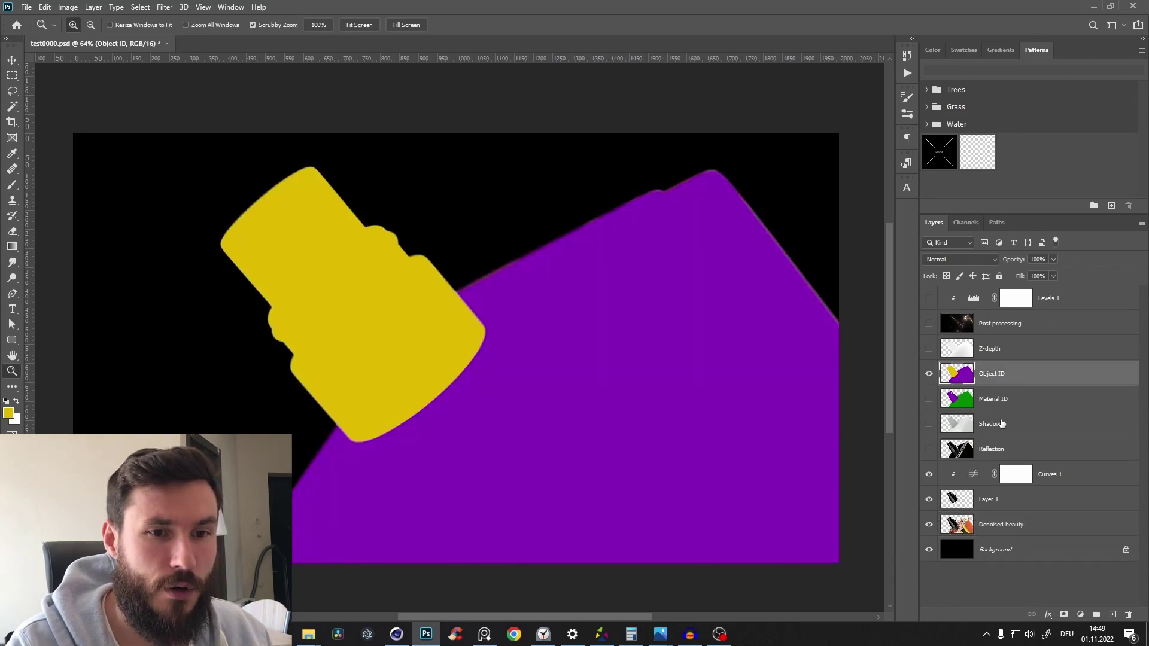
{"action": "left_click", "coordinate": [140, 6]}
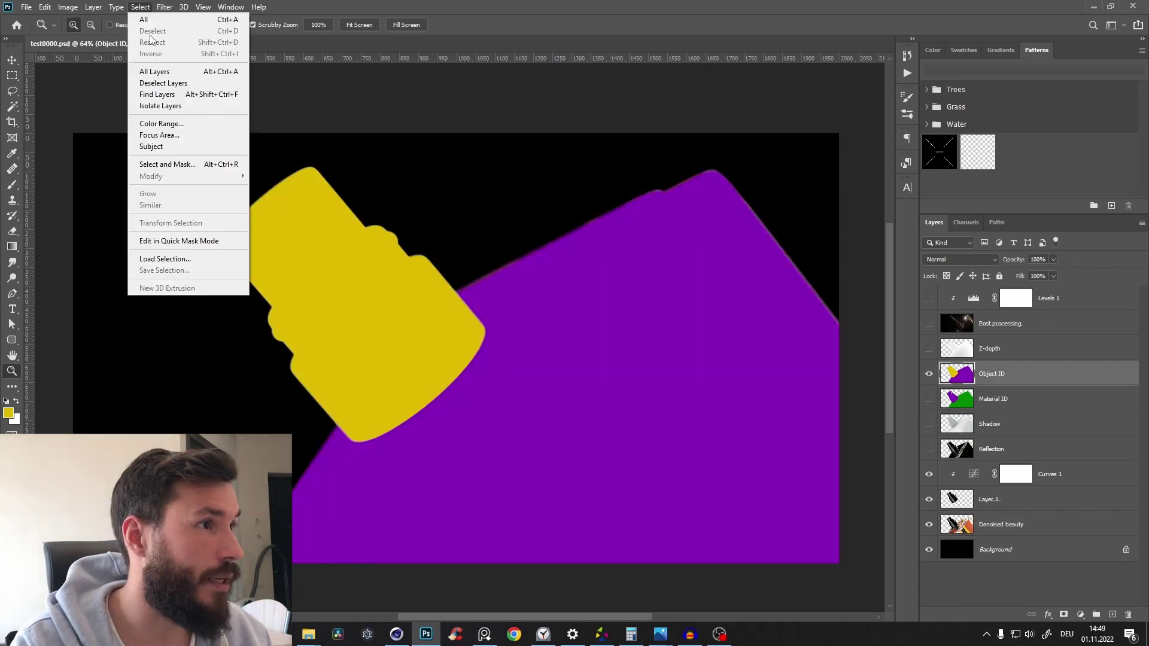
{"action": "left_click", "coordinate": [150, 123]}
{"action": "left_click", "coordinate": [720, 409]}
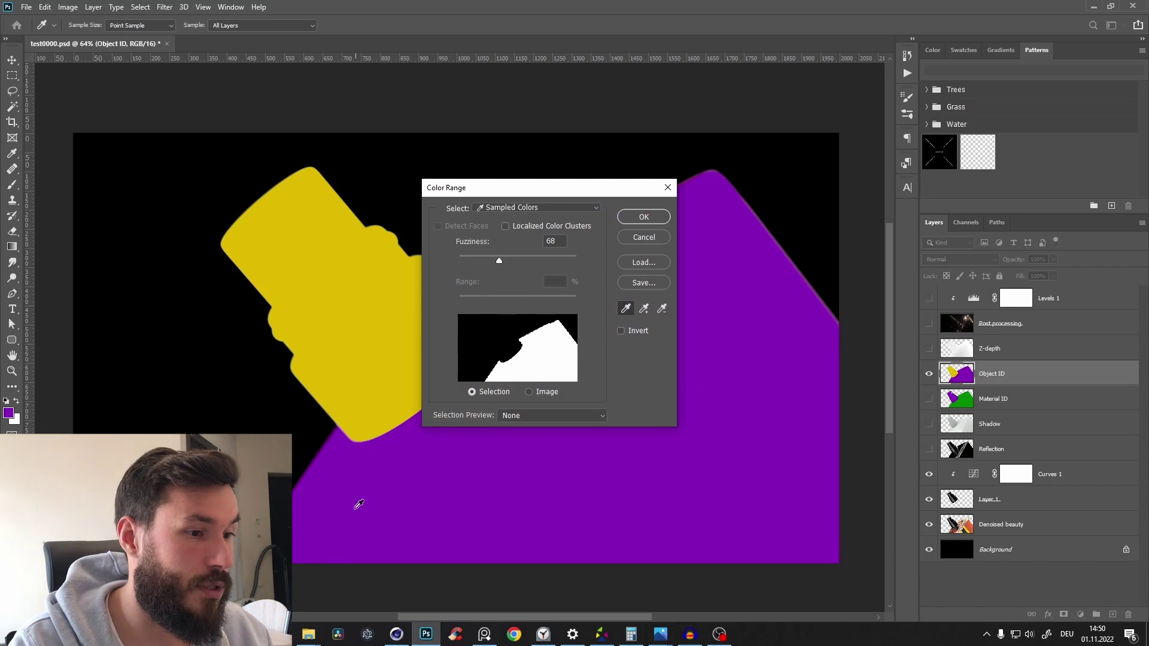
{"action": "left_click", "coordinate": [644, 216]}
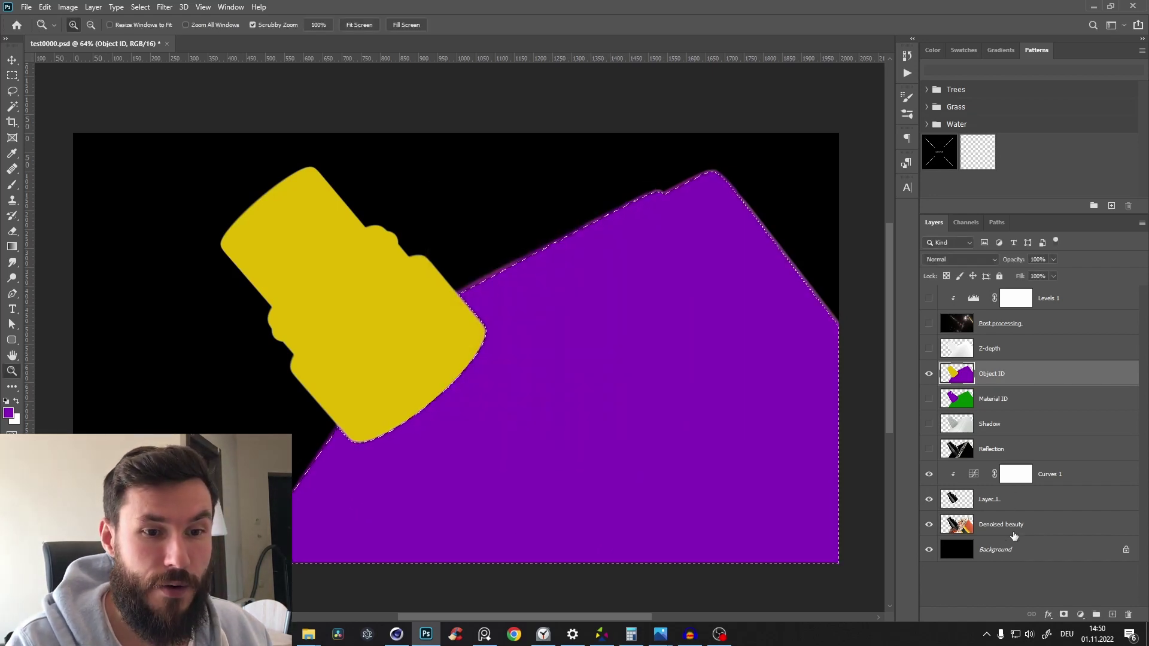
Step: Copy the selected bottle body from the Denoised beauty layer to a new layer, hide Object ID and briefly isolate the copy to check it
{"action": "left_click", "coordinate": [966, 529]}
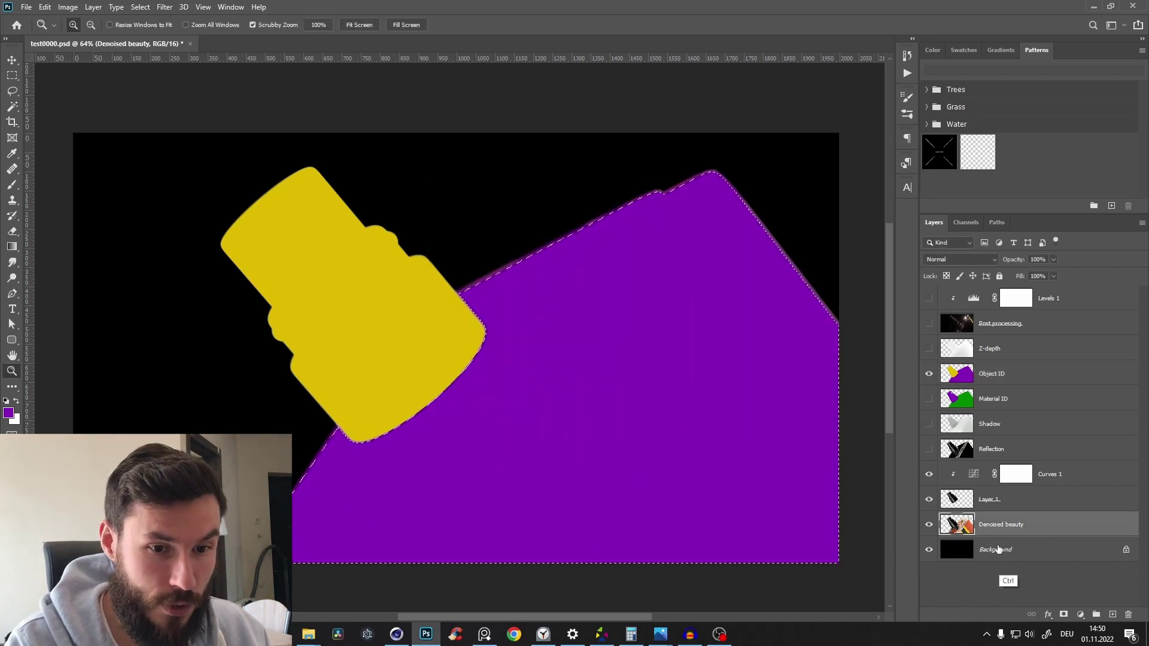
{"action": "key", "text": "ctrl+j"}
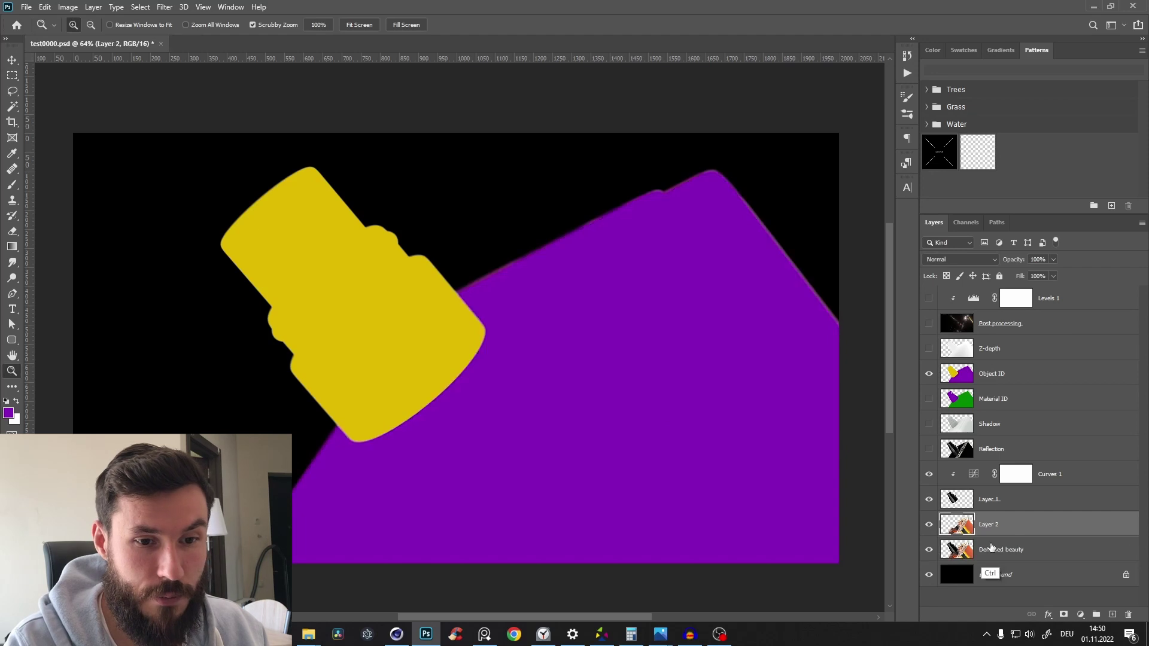
{"action": "left_click", "coordinate": [929, 373]}
{"action": "left_click", "coordinate": [928, 525], "text": "alt"}
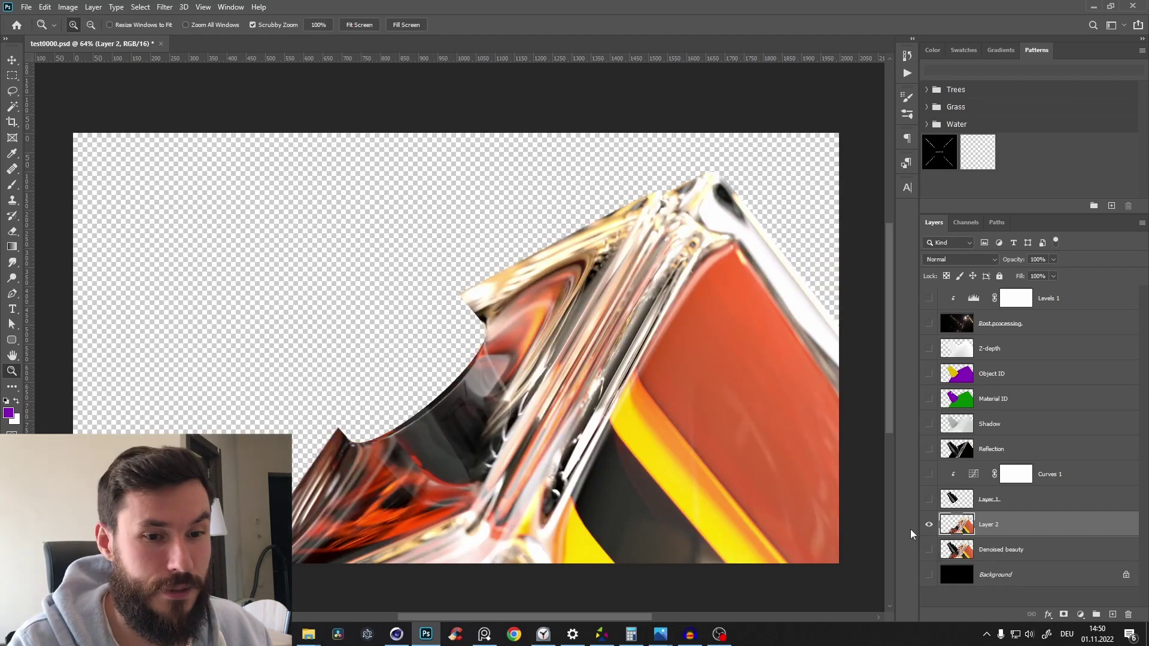
{"action": "left_click", "coordinate": [928, 525], "text": "alt"}
Step: Add a Curves adjustment clipped to the bottle layer, with an upper highlight point and a shadow point at input 74, output 53
{"action": "left_click", "coordinate": [1080, 614]}
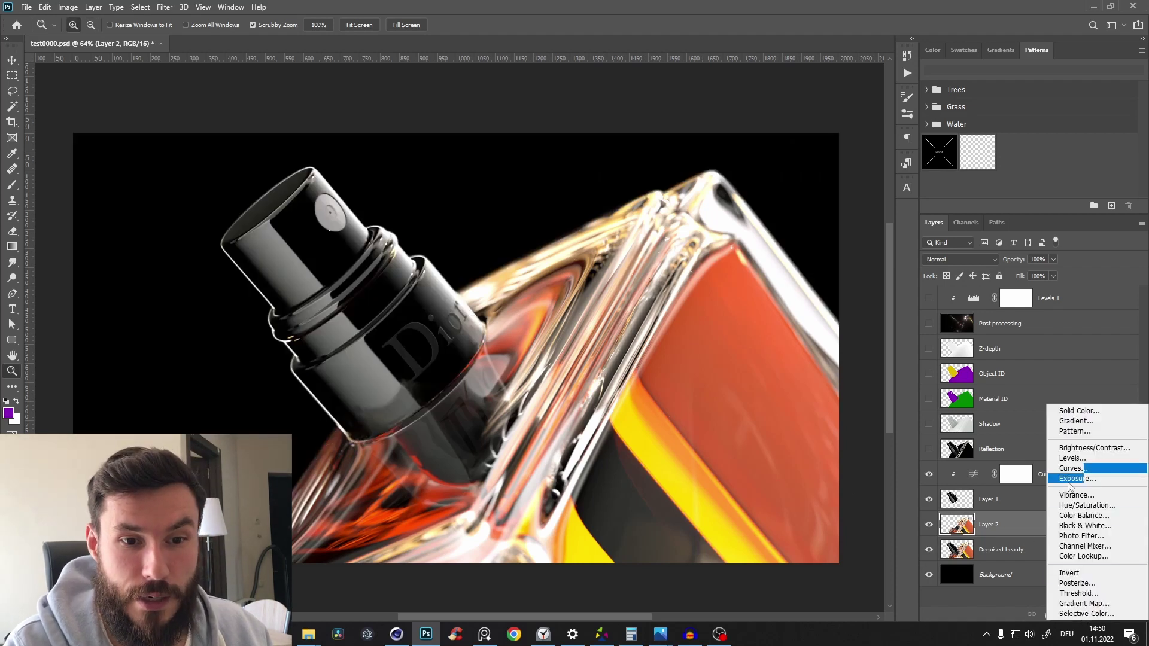
{"action": "left_click", "coordinate": [1080, 459]}
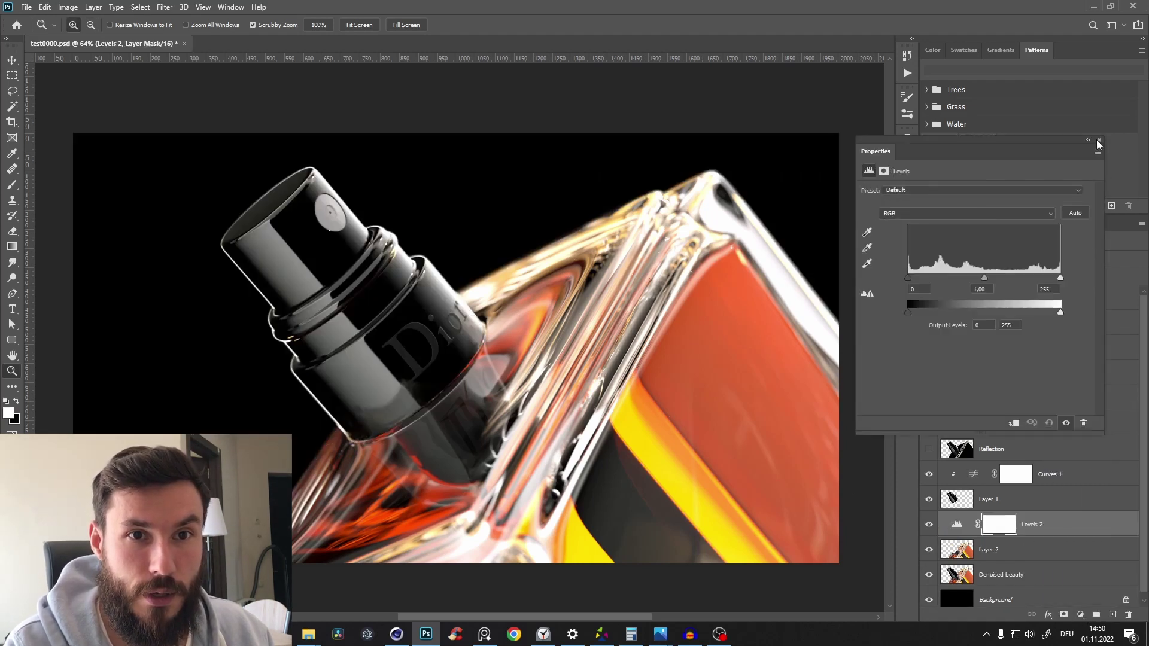
{"action": "left_click", "coordinate": [1136, 527]}
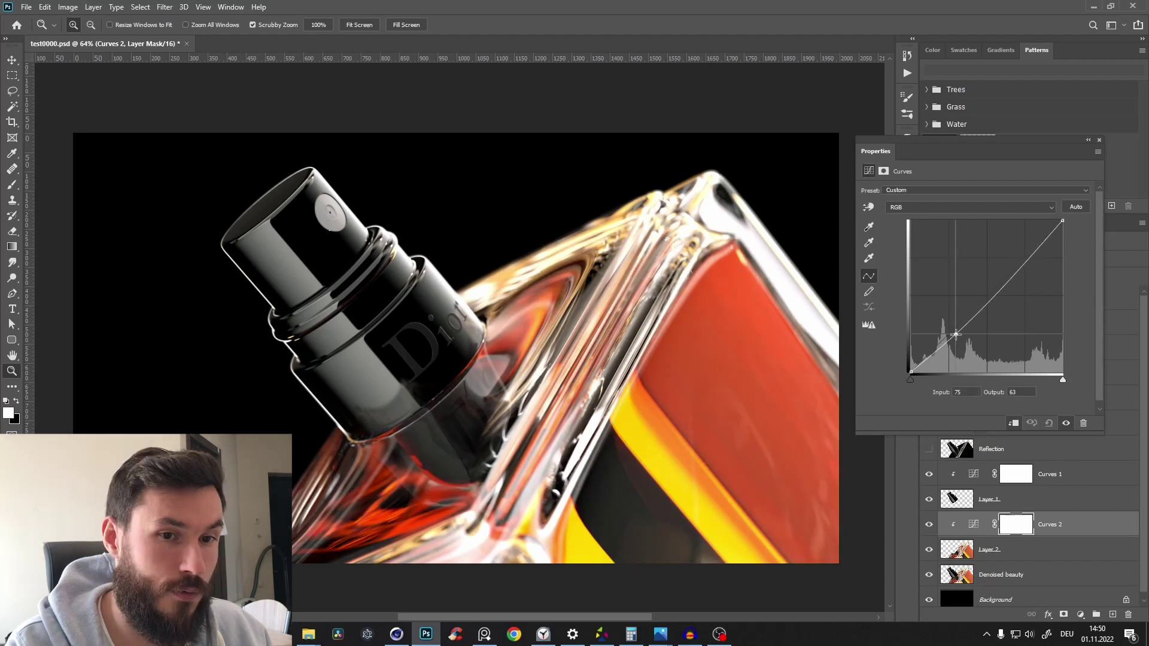
{"action": "mouse_move", "coordinate": [1039, 250]}
{"action": "left_mouse_down"}
{"action": "mouse_move", "coordinate": [1039, 235]}
{"action": "mouse_move", "coordinate": [1030, 256]}
{"action": "left_mouse_up"}
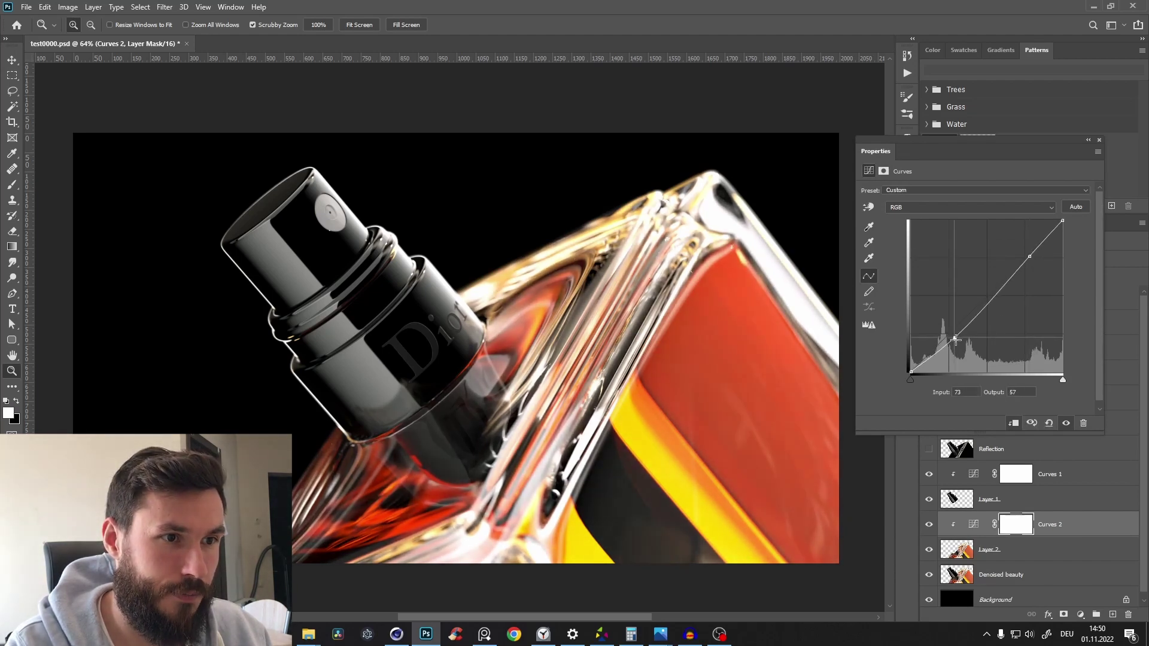
{"action": "left_click_drag", "start_coordinate": [955, 337], "coordinate": [956, 341]}
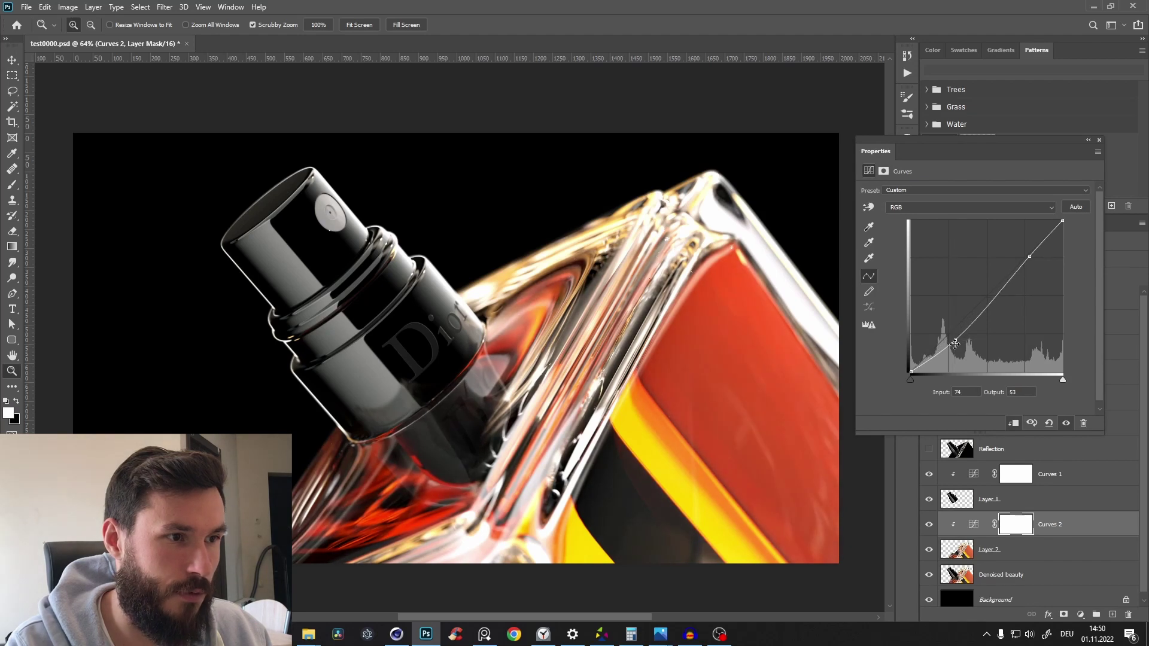
{"action": "left_click", "coordinate": [1099, 139]}
Step: Compare the bottle with and without its Curves adjustment and examine the whole image
{"action": "left_click", "coordinate": [928, 524]}
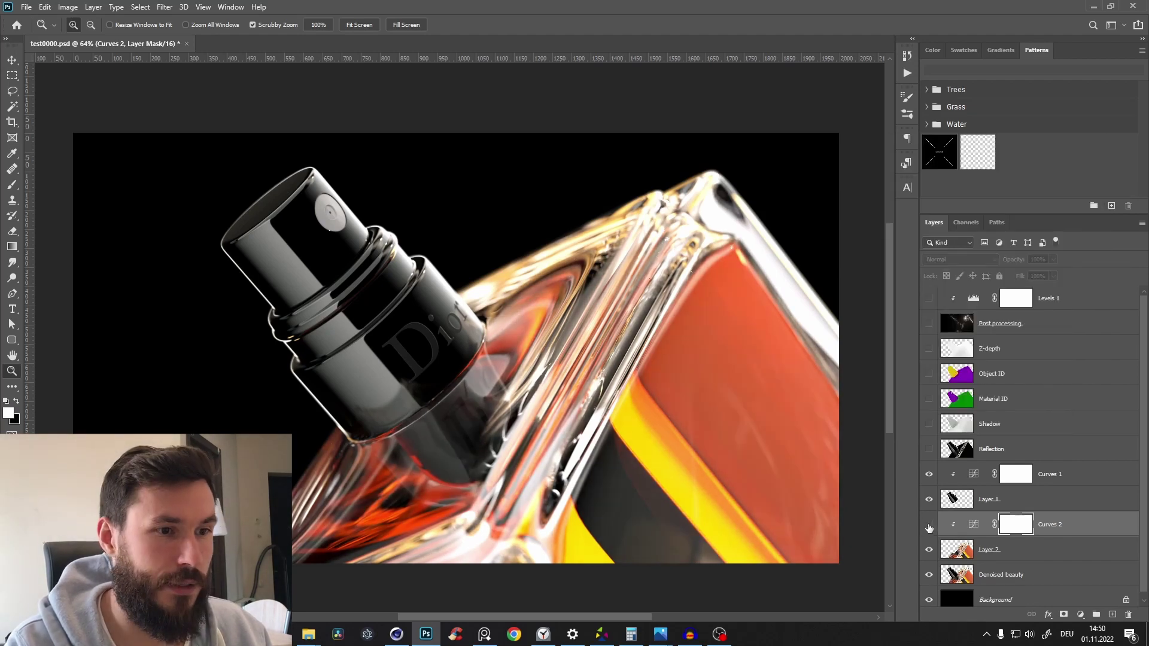
{"action": "left_click", "coordinate": [928, 524]}
{"action": "left_click", "coordinate": [929, 524]}
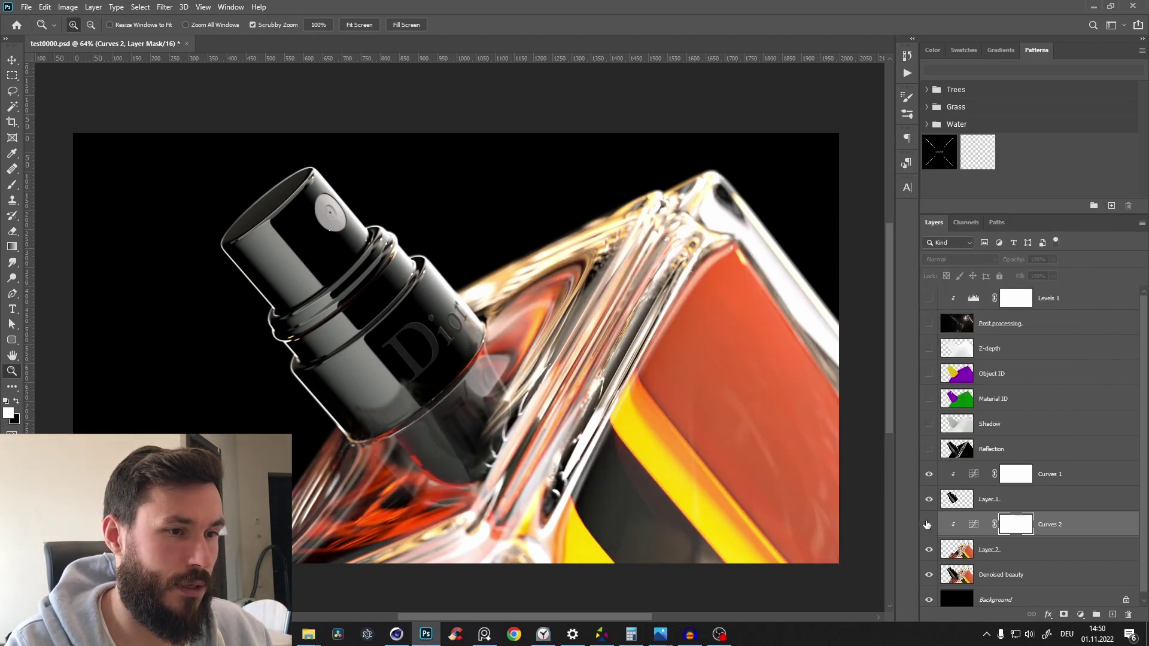
{"action": "left_click", "coordinate": [927, 524]}
{"action": "left_click_drag", "start_coordinate": [578, 328], "coordinate": [520, 407]}
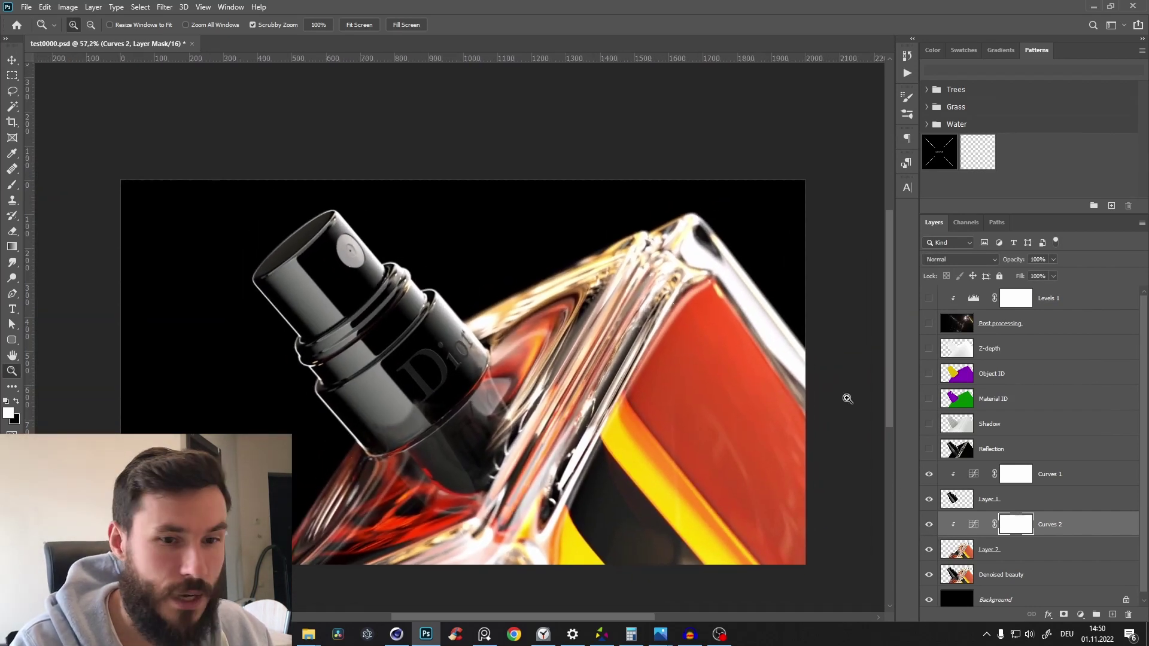
{"action": "left_click_drag", "start_coordinate": [1144, 457], "coordinate": [1121, 531]}
{"action": "left_click_drag", "start_coordinate": [677, 426], "coordinate": [650, 433]}
Step: Unlock the Background layer to make it a regular editable layer
{"action": "left_click", "coordinate": [1028, 597]}
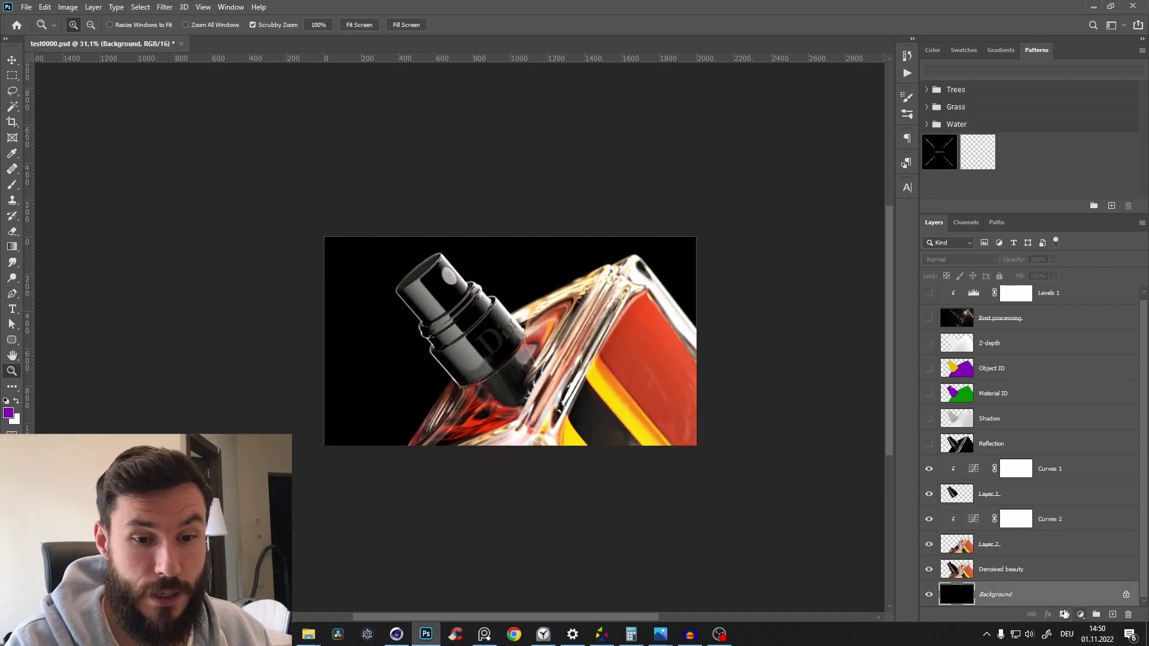
{"action": "left_click", "coordinate": [1126, 595]}
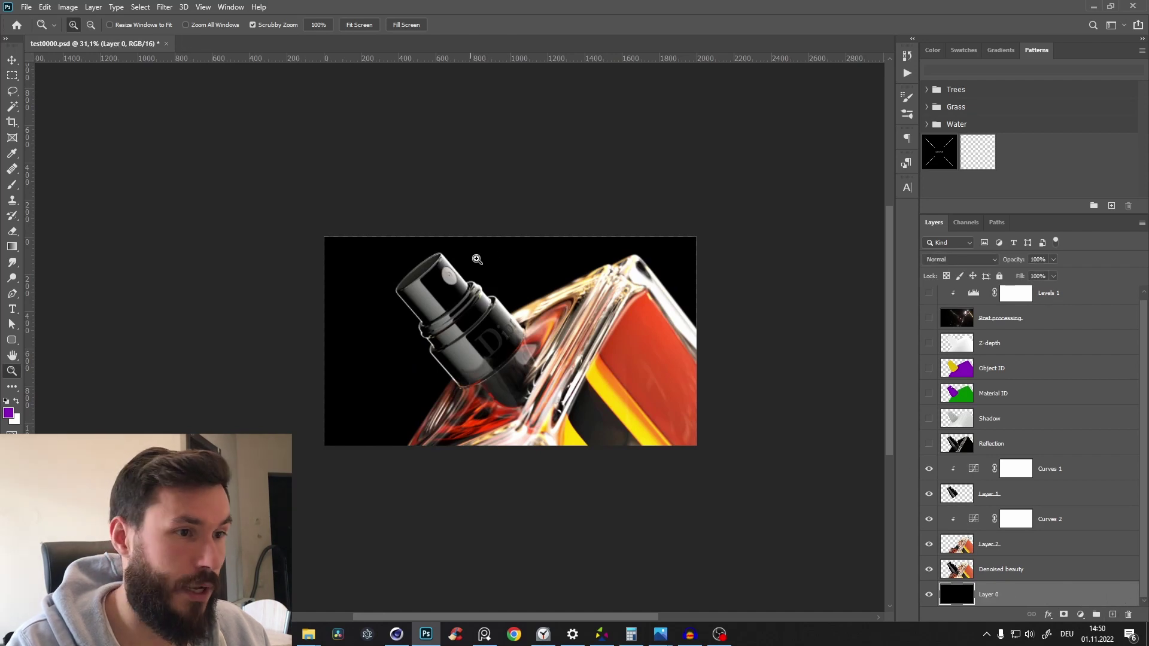
{"action": "left_click_drag", "start_coordinate": [474, 357], "coordinate": [499, 371]}
Step: Fill the unlocked background layer with a radial gradient from purple at the lower left to white
{"action": "key", "text": "g"}
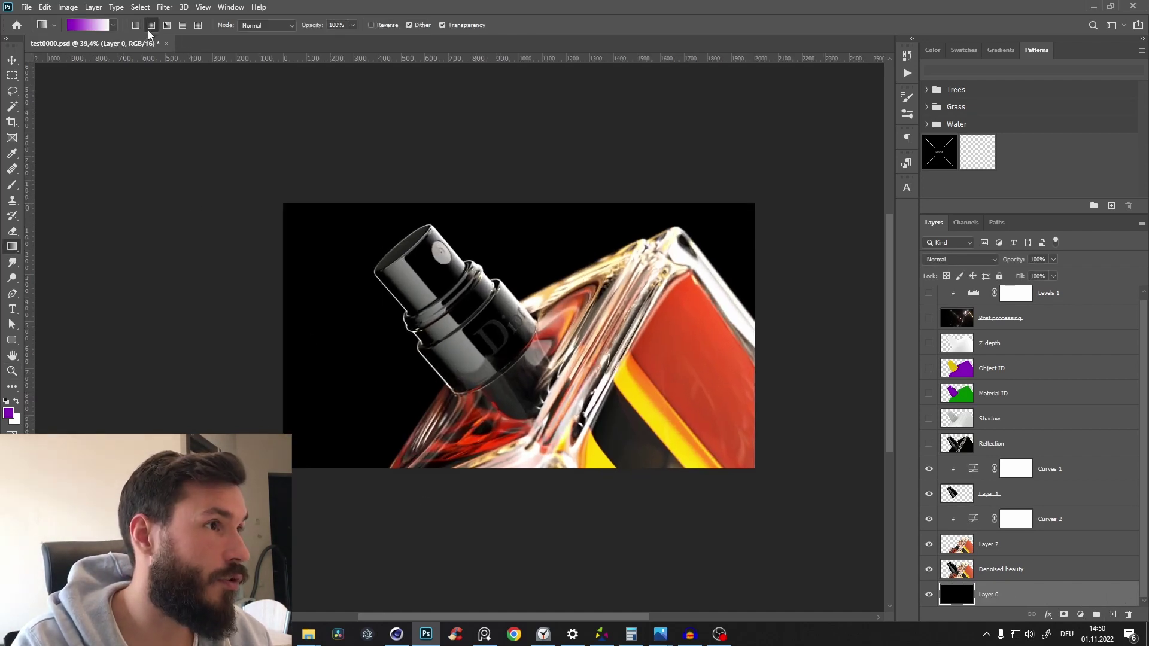
{"action": "left_click", "coordinate": [112, 26]}
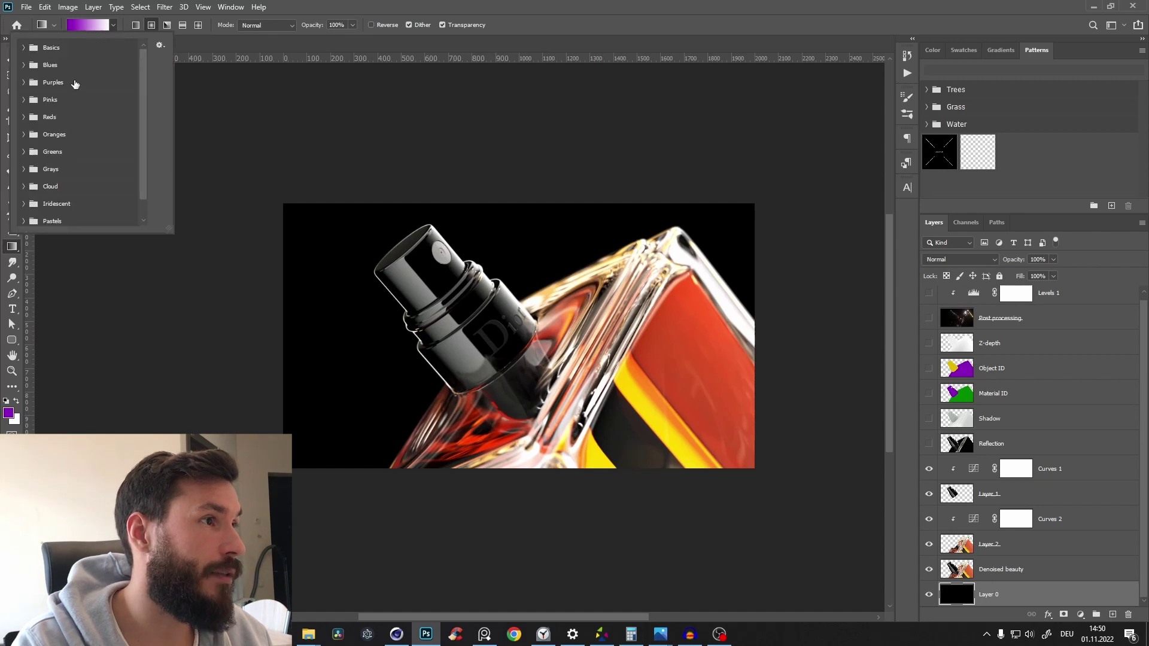
{"action": "left_click", "coordinate": [24, 47]}
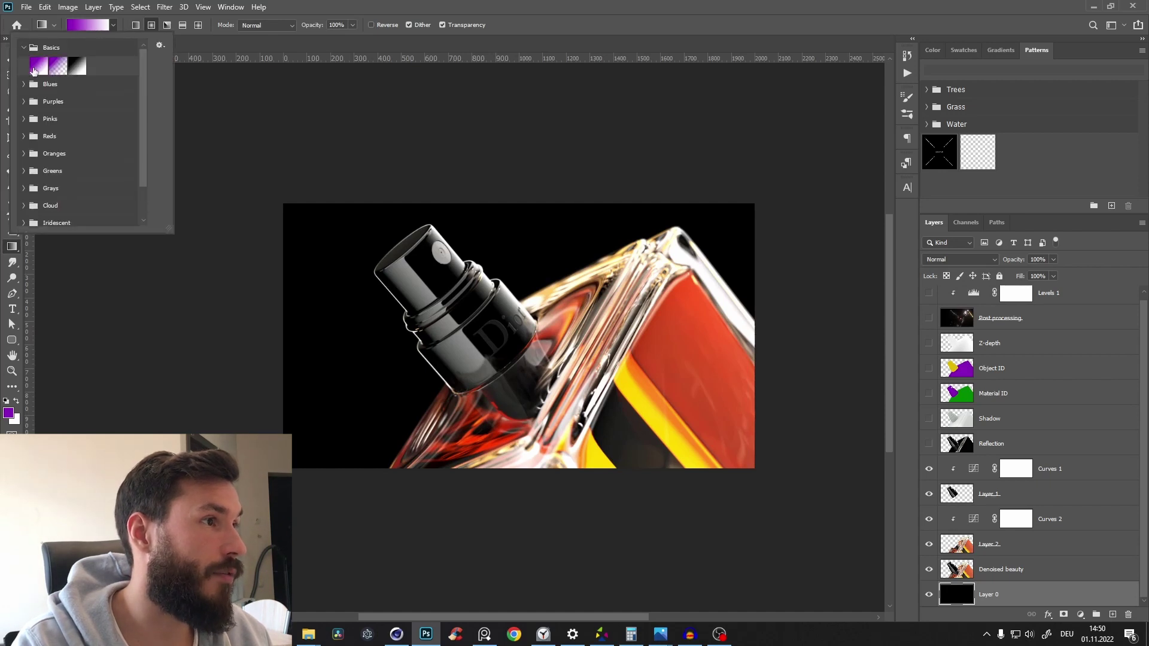
{"action": "left_click", "coordinate": [152, 27]}
{"action": "left_click_drag", "start_coordinate": [405, 353], "coordinate": [337, 245]}
{"action": "left_click_drag", "start_coordinate": [352, 389], "coordinate": [333, 195]}
{"action": "left_click_drag", "start_coordinate": [362, 394], "coordinate": [467, 70]}
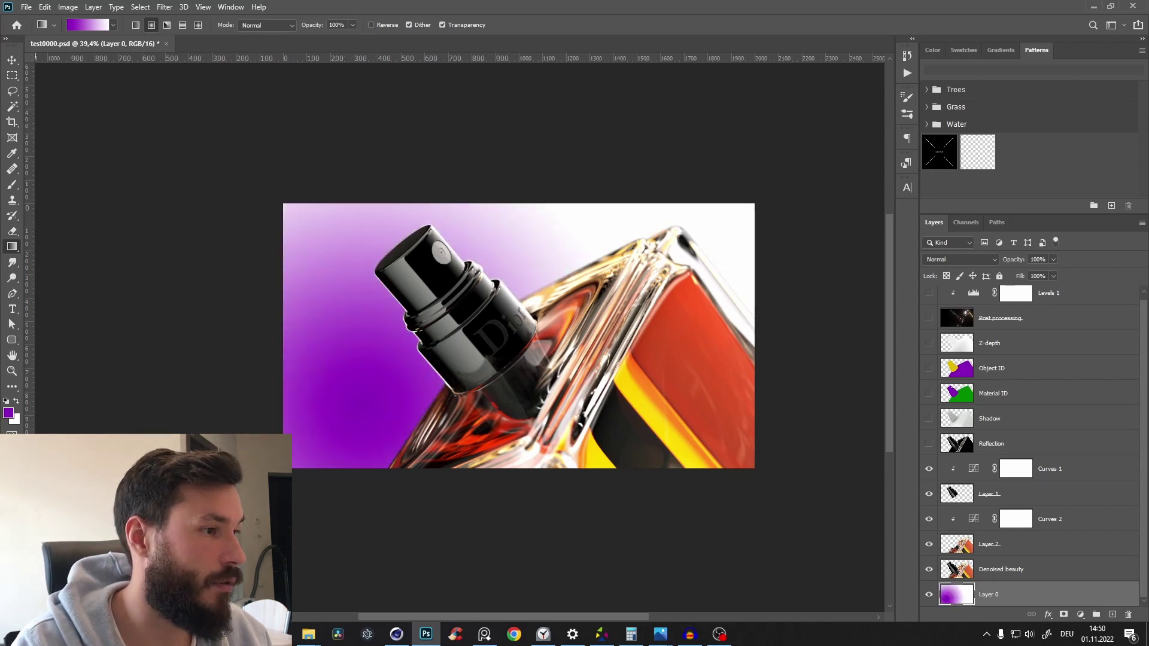
{"action": "left_click", "coordinate": [8, 413]}
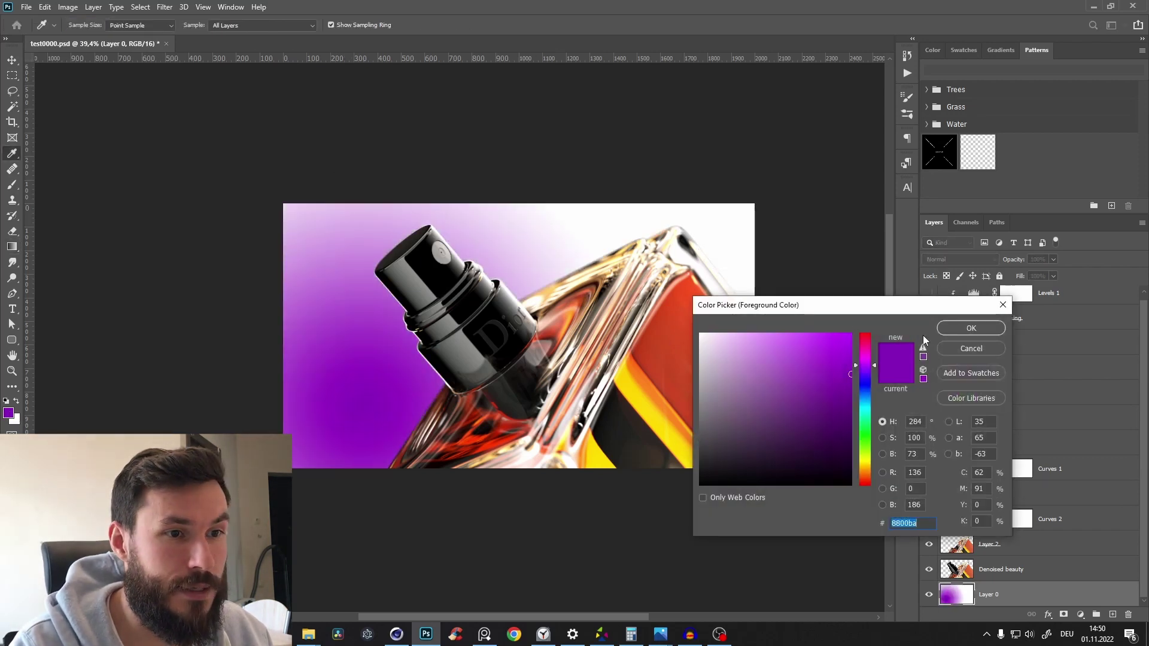
{"action": "key", "text": "alt"}
{"action": "left_click", "coordinate": [953, 349]}
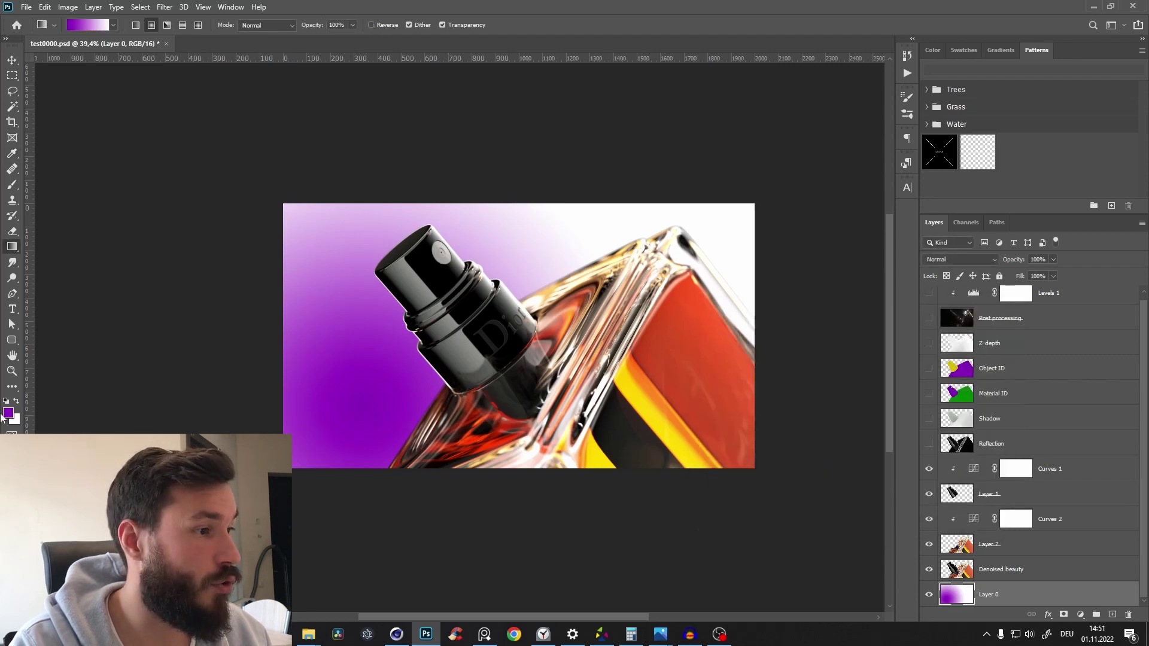
Step: Set the gradient colors to black sampled from the cap as foreground and a muted grey sampled from the image as background
{"action": "left_click", "coordinate": [8, 414]}
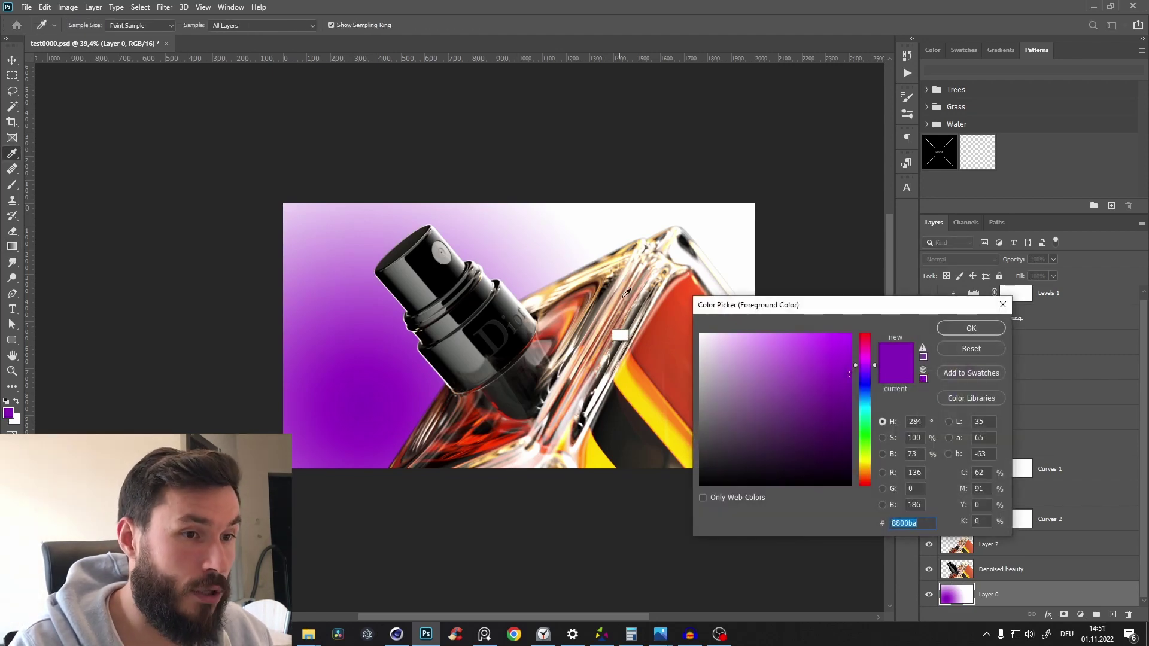
{"action": "left_click", "coordinate": [645, 390], "text": "alt"}
{"action": "left_click_drag", "start_coordinate": [647, 389], "coordinate": [536, 350], "text": "alt"}
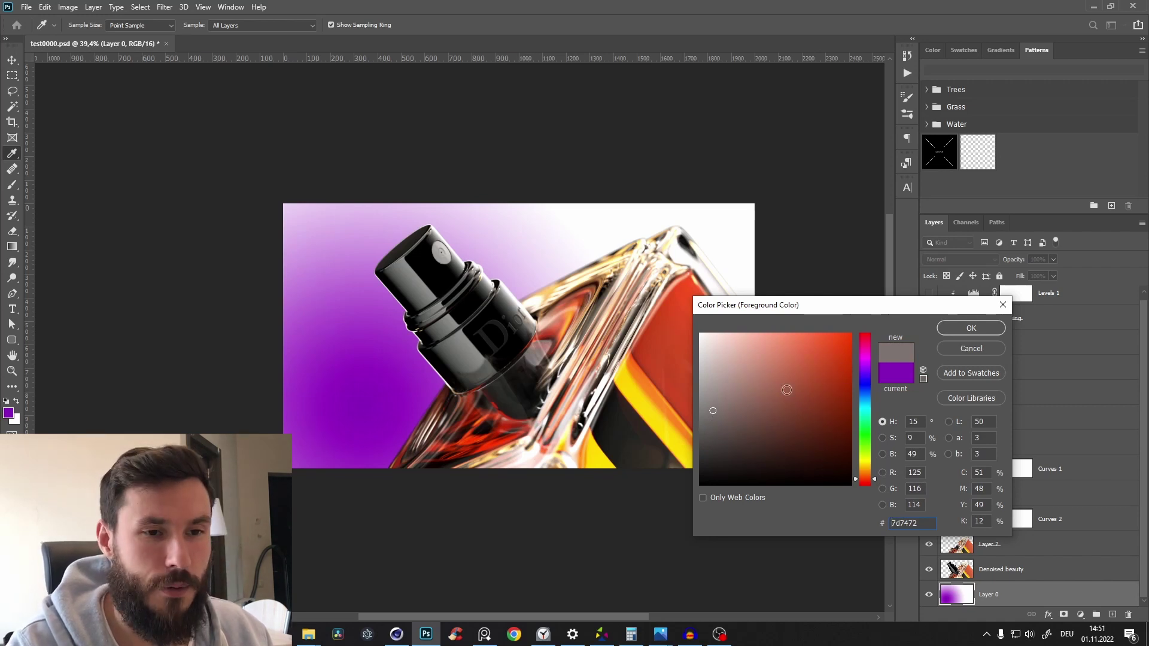
{"action": "left_click", "coordinate": [969, 328]}
{"action": "key", "text": "g"}
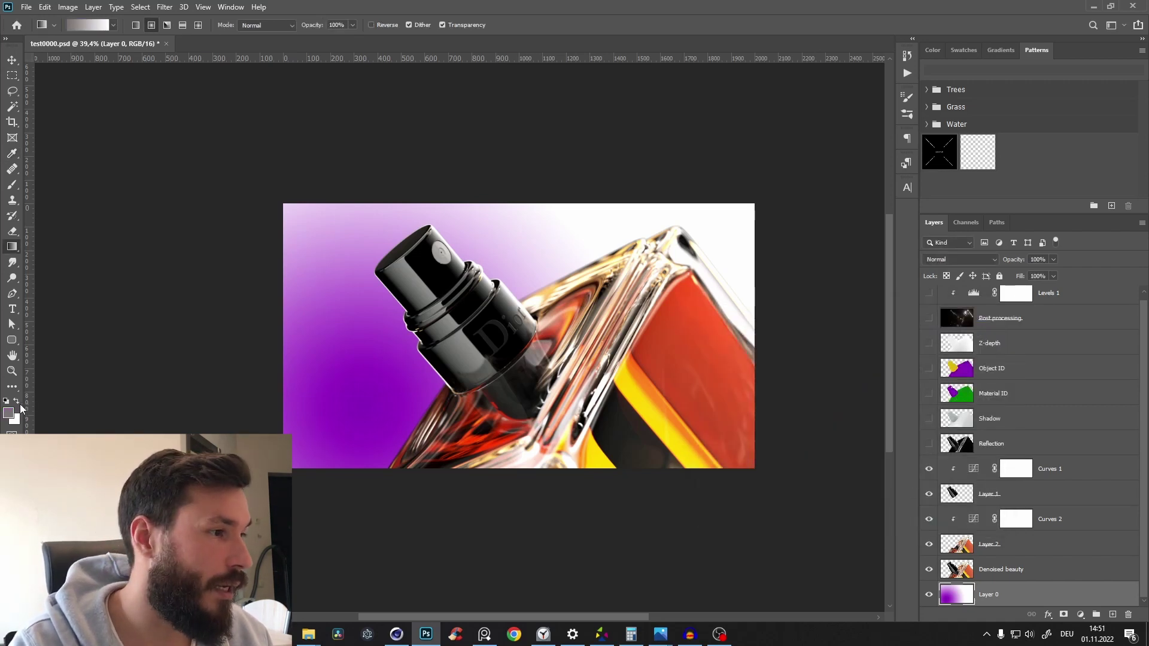
{"action": "key", "text": "x"}
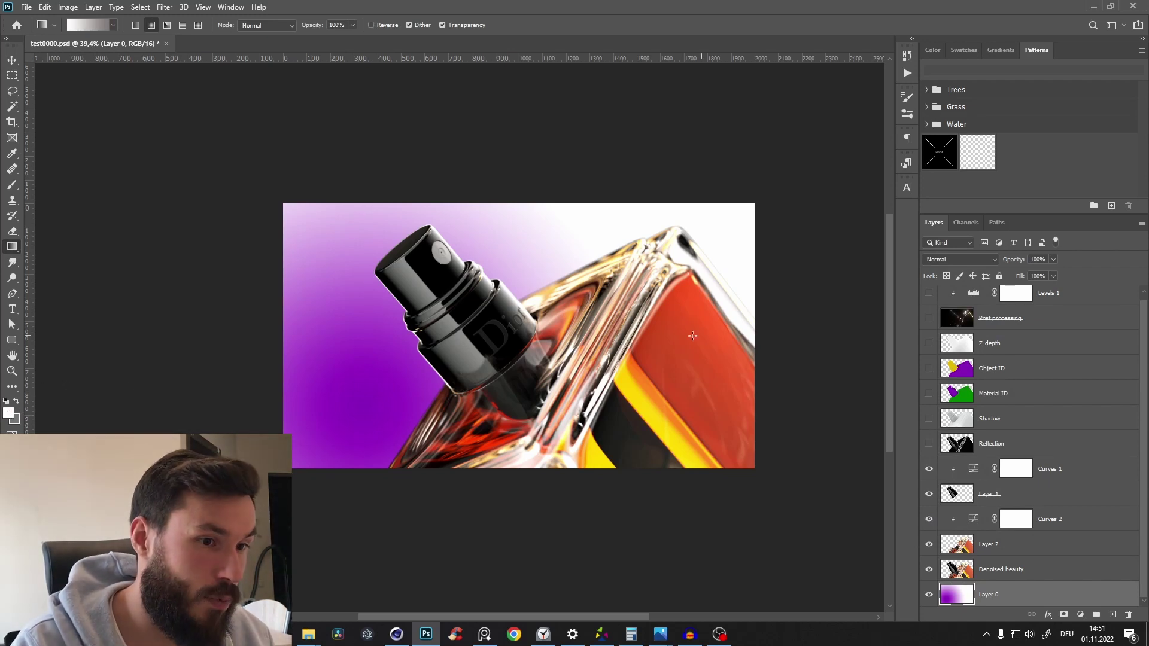
{"action": "left_click", "coordinate": [439, 248], "text": "alt"}
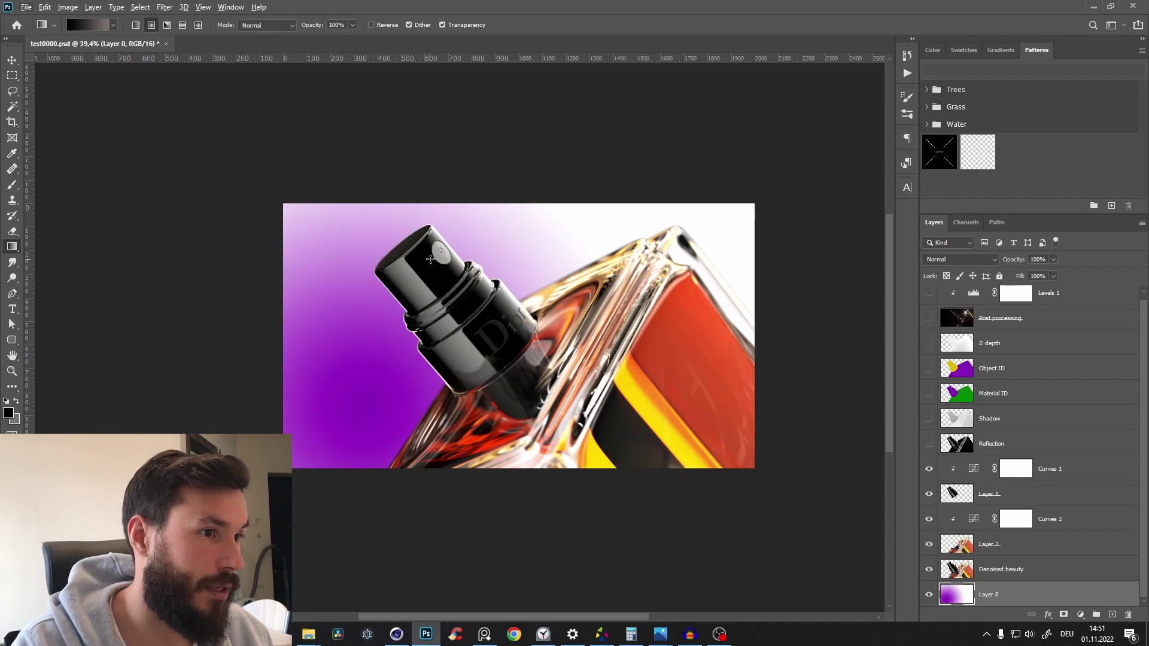
{"action": "left_click", "coordinate": [430, 259], "text": "alt"}
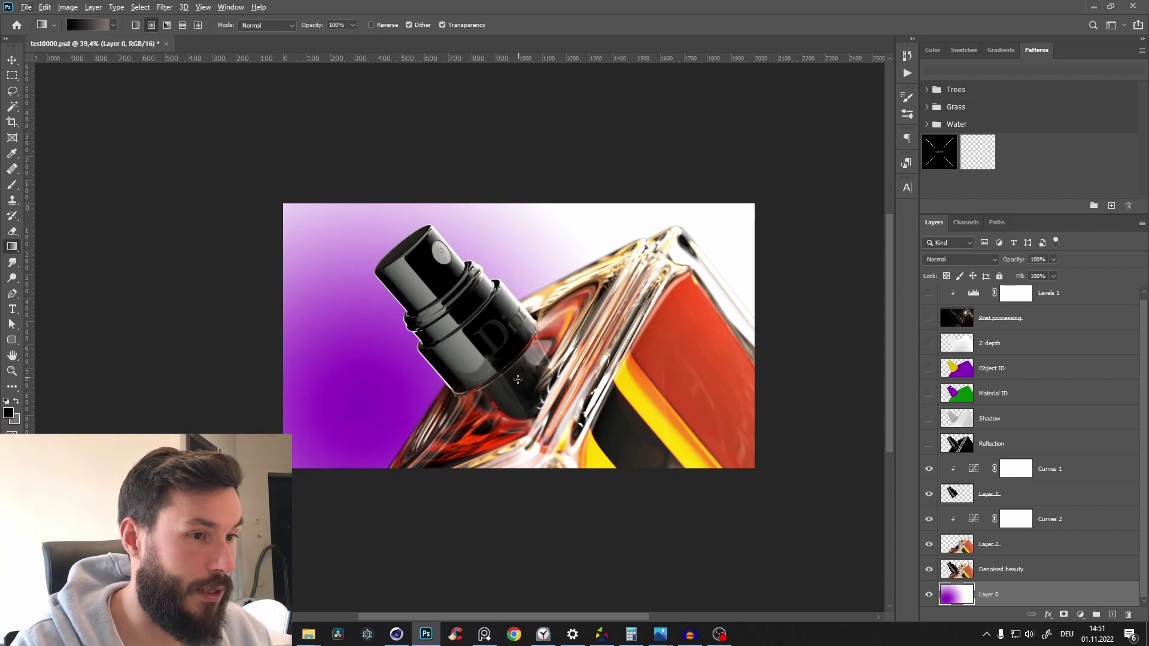
Step: Swap the gradient colors and refill the background layer with a radial gradient from grey near the bottom centre to black at the upper left
{"action": "left_click_drag", "start_coordinate": [592, 417], "coordinate": [338, 212]}
{"action": "left_click_drag", "start_coordinate": [613, 428], "coordinate": [333, 354]}
{"action": "key", "text": "x"}
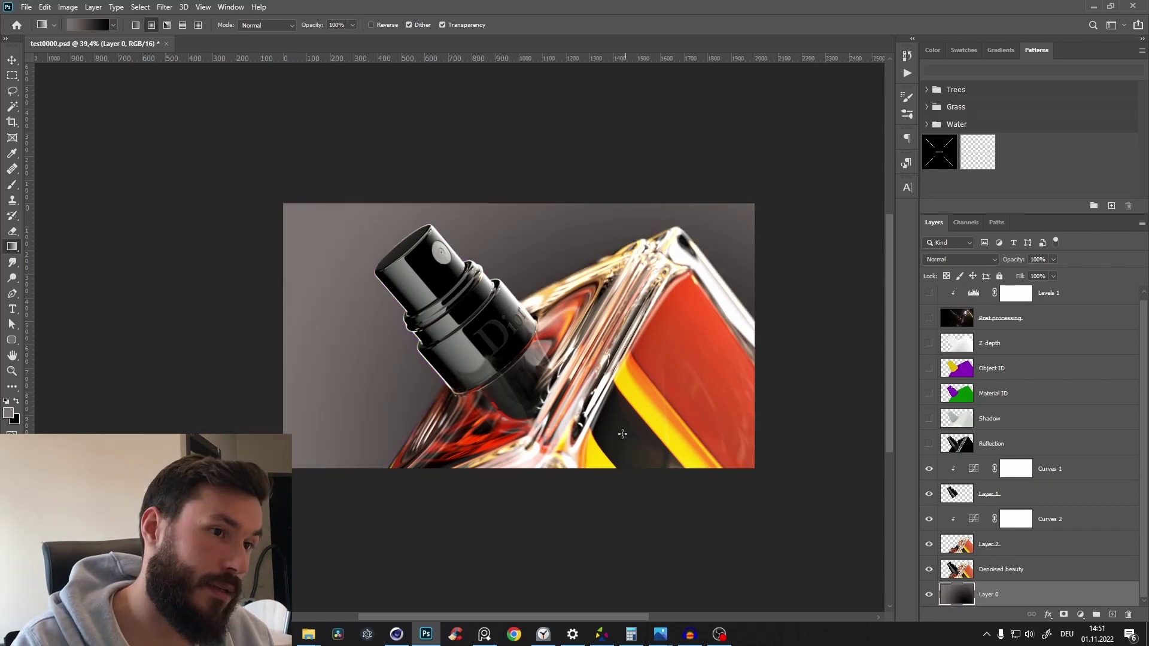
{"action": "left_click_drag", "start_coordinate": [751, 479], "coordinate": [299, 162]}
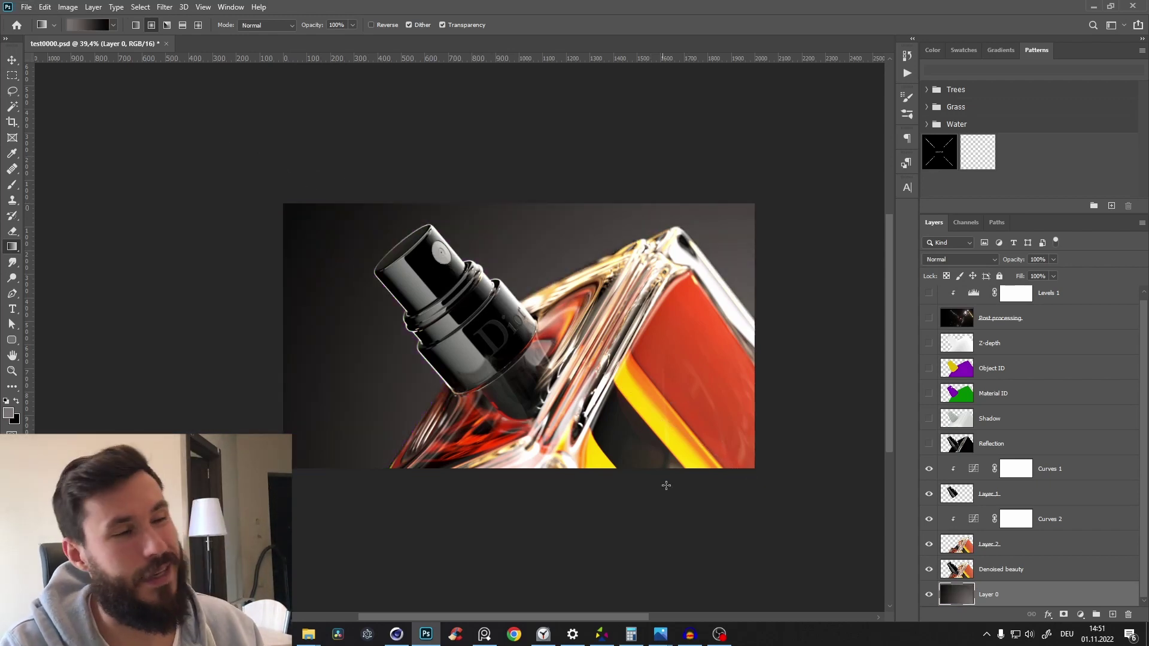
{"action": "left_click_drag", "start_coordinate": [672, 491], "coordinate": [303, 192]}
{"action": "left_click_drag", "start_coordinate": [710, 471], "coordinate": [283, 212]}
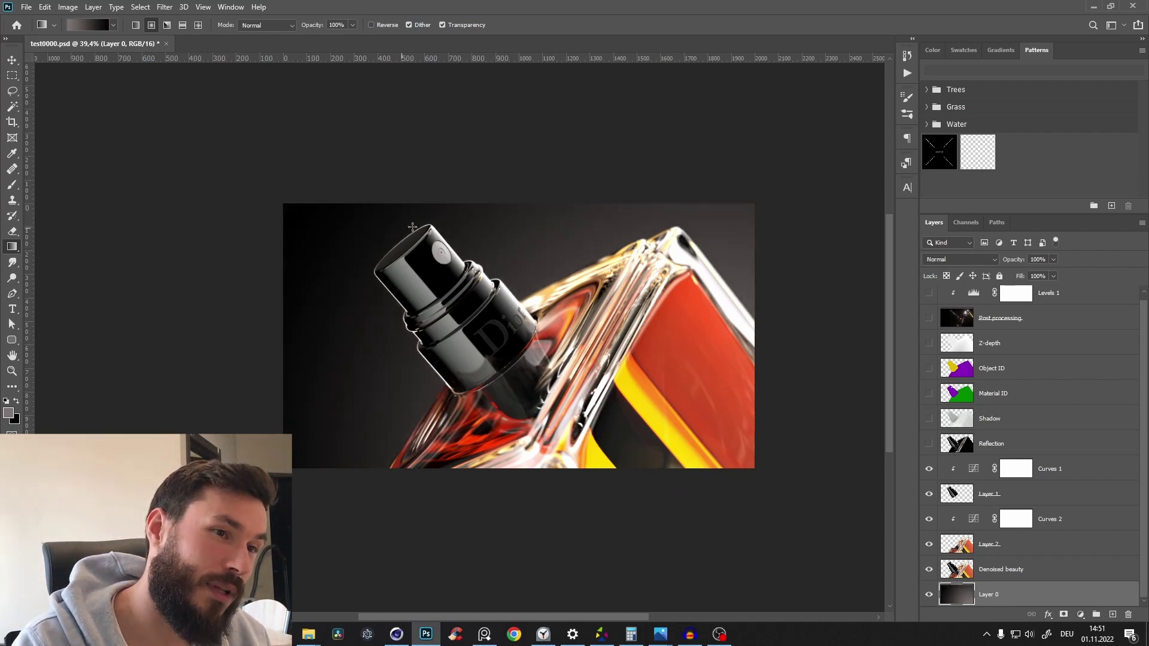
{"action": "key", "text": "z"}
{"action": "left_click_drag", "start_coordinate": [540, 310], "coordinate": [542, 323]}
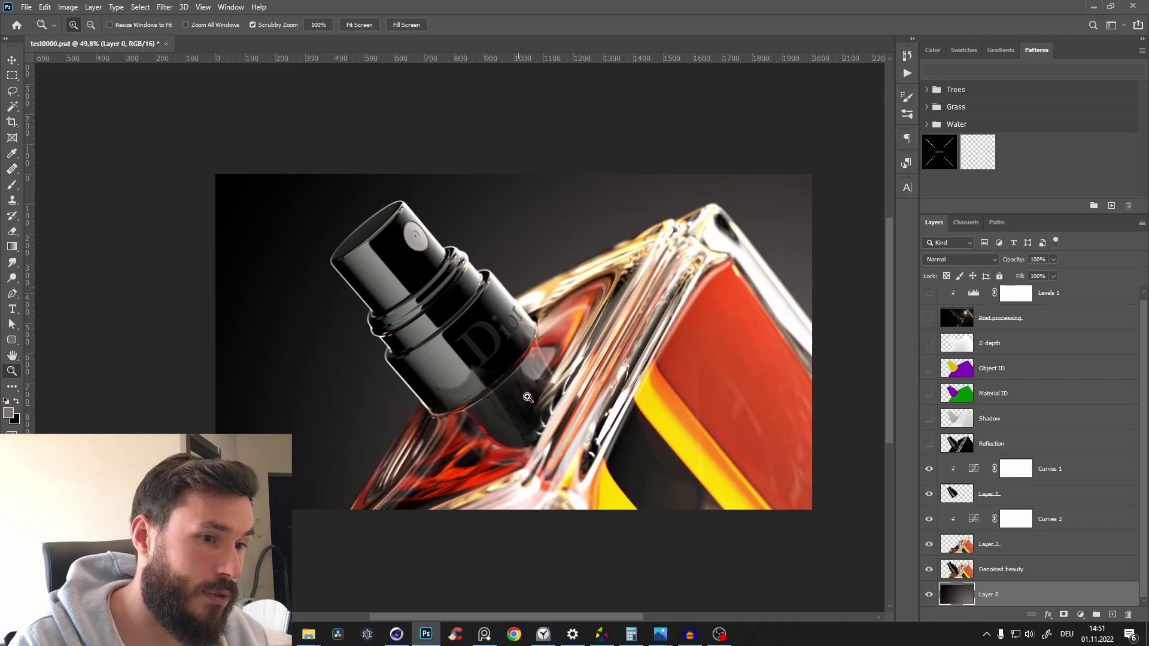
{"action": "key", "text": "g"}
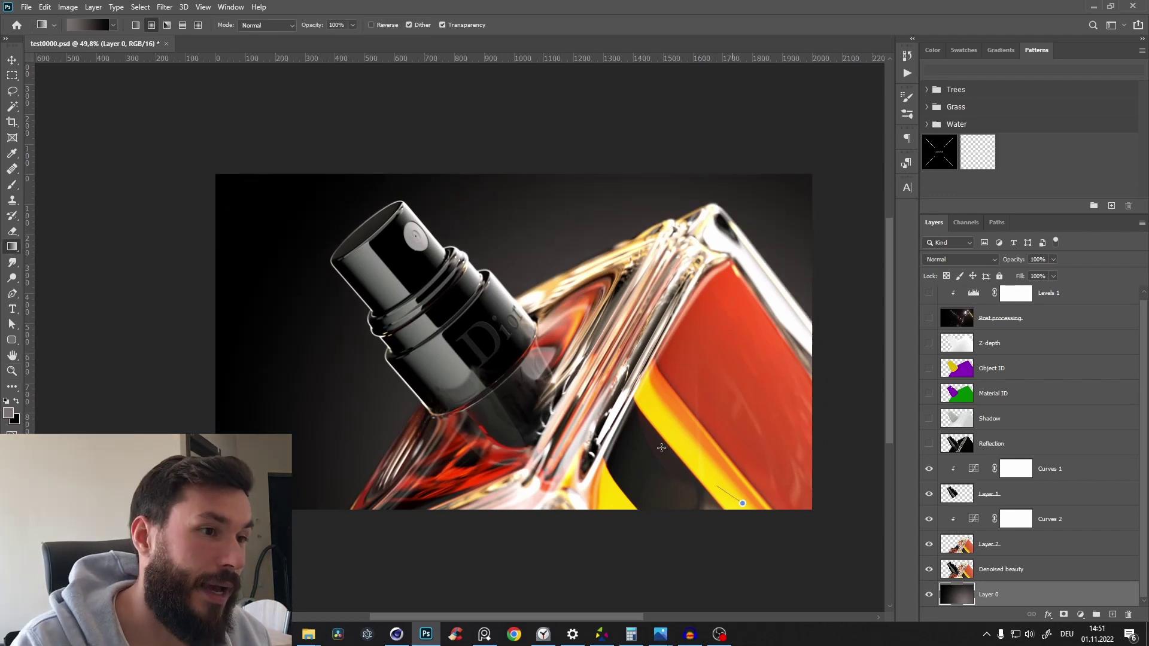
{"action": "mouse_move", "coordinate": [782, 529]}
{"action": "left_mouse_down"}
{"action": "mouse_move", "coordinate": [266, 222]}
{"action": "mouse_move", "coordinate": [273, 234]}
{"action": "left_mouse_up"}
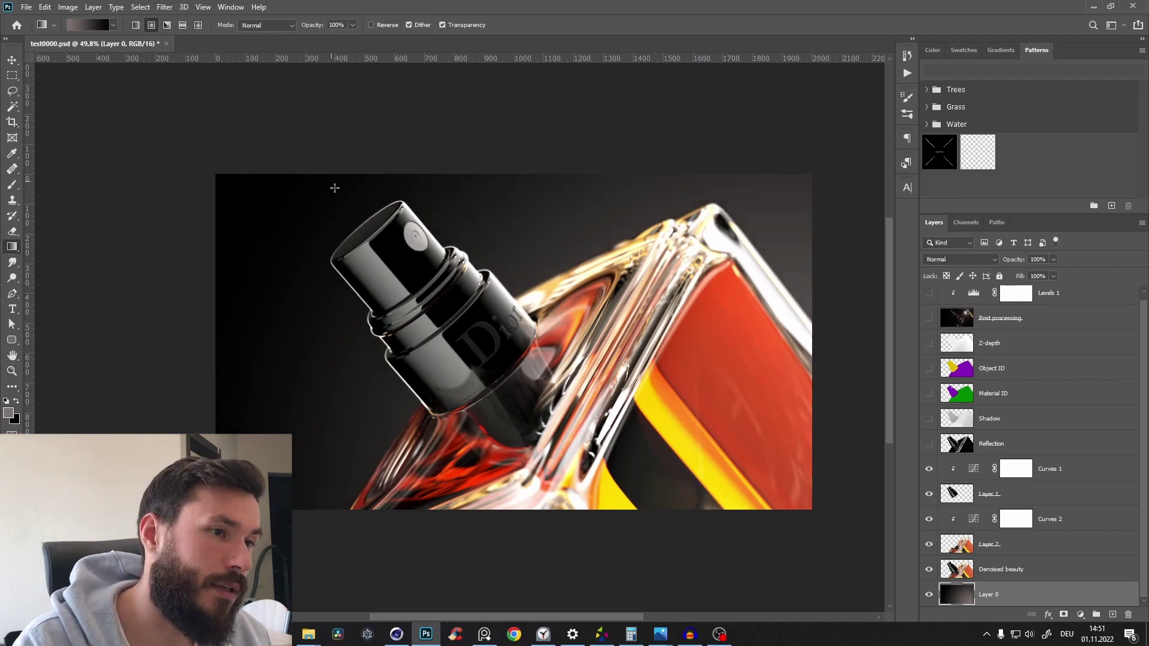
{"action": "mouse_move", "coordinate": [670, 538]}
{"action": "left_mouse_down"}
{"action": "mouse_move", "coordinate": [335, 203]}
{"action": "mouse_move", "coordinate": [270, 167]}
{"action": "left_mouse_up"}
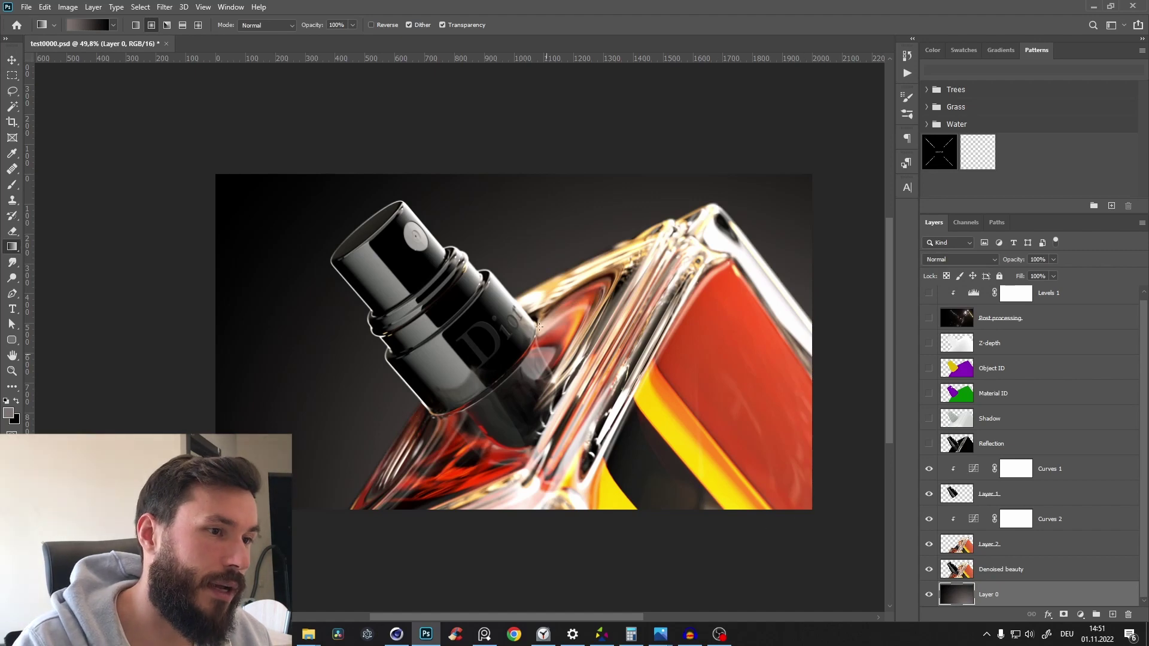
Step: Compare the full composite with the Denoised beauty layer shown on its own
{"action": "key", "text": "z"}
{"action": "mouse_move", "coordinate": [571, 300]}
{"action": "left_mouse_down"}
{"action": "mouse_move", "coordinate": [497, 379]}
{"action": "mouse_move", "coordinate": [578, 316]}
{"action": "mouse_move", "coordinate": [568, 319]}
{"action": "left_mouse_up"}
{"action": "left_click_drag", "start_coordinate": [568, 318], "coordinate": [531, 339]}
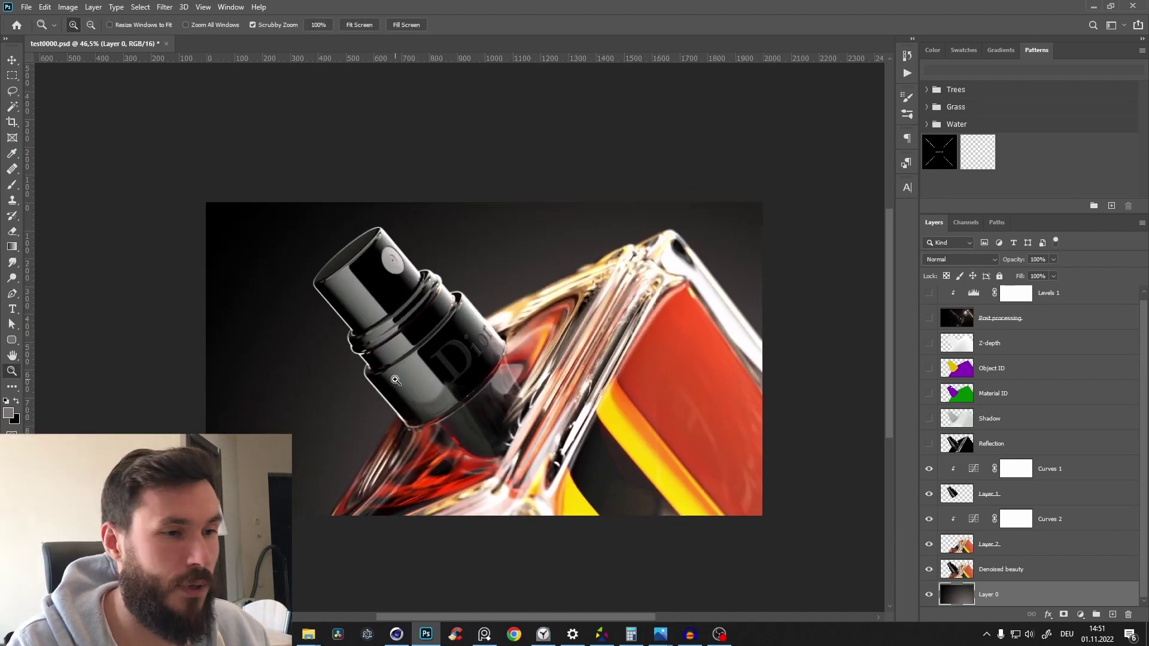
{"action": "scroll", "coordinate": [597, 281], "scroll_direction": "down", "scroll_amount": 4, "text": "alt"}
{"action": "scroll", "coordinate": [628, 332], "scroll_direction": "up", "scroll_amount": 4, "text": "alt"}
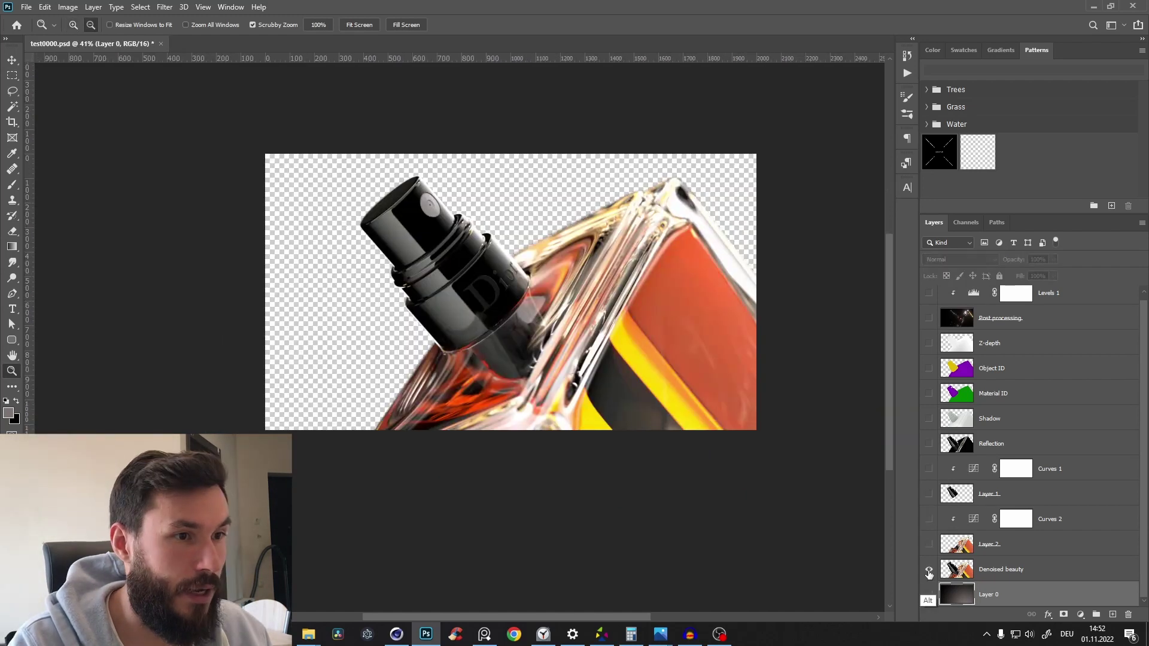
{"action": "left_click_drag", "start_coordinate": [627, 332], "coordinate": [615, 370]}
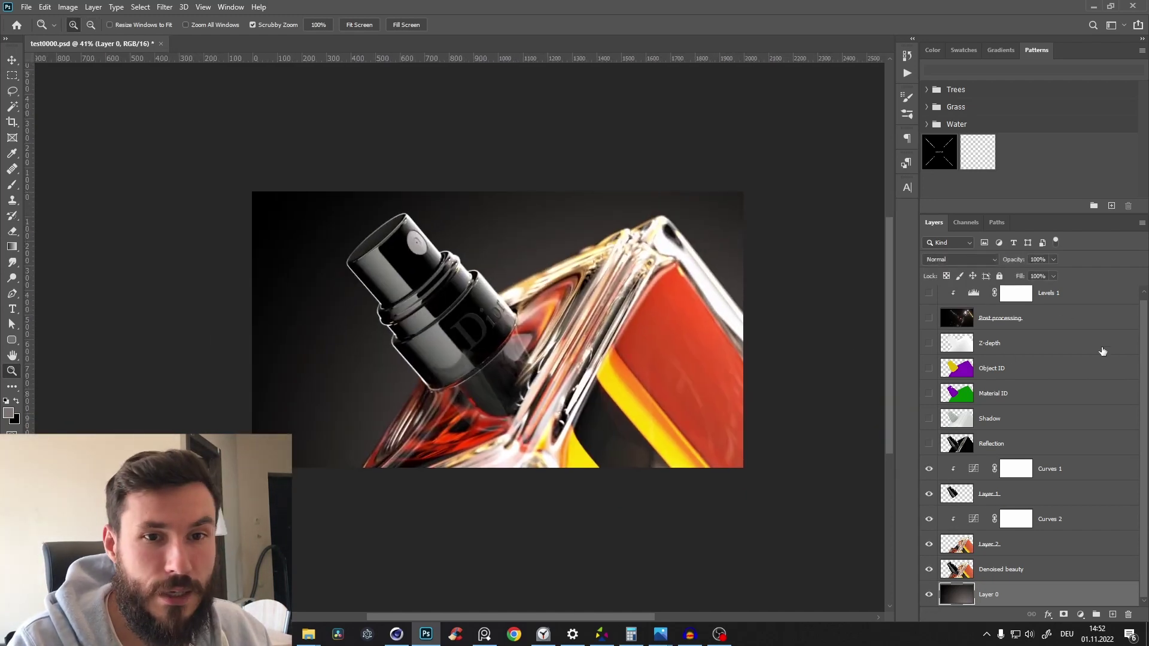
Step: Add a new layer above Levels 1 and stamp all visible layers into it
{"action": "scroll", "coordinate": [1145, 336], "scroll_direction": "up", "scroll_amount": 1}
{"action": "left_click", "coordinate": [1077, 304]}
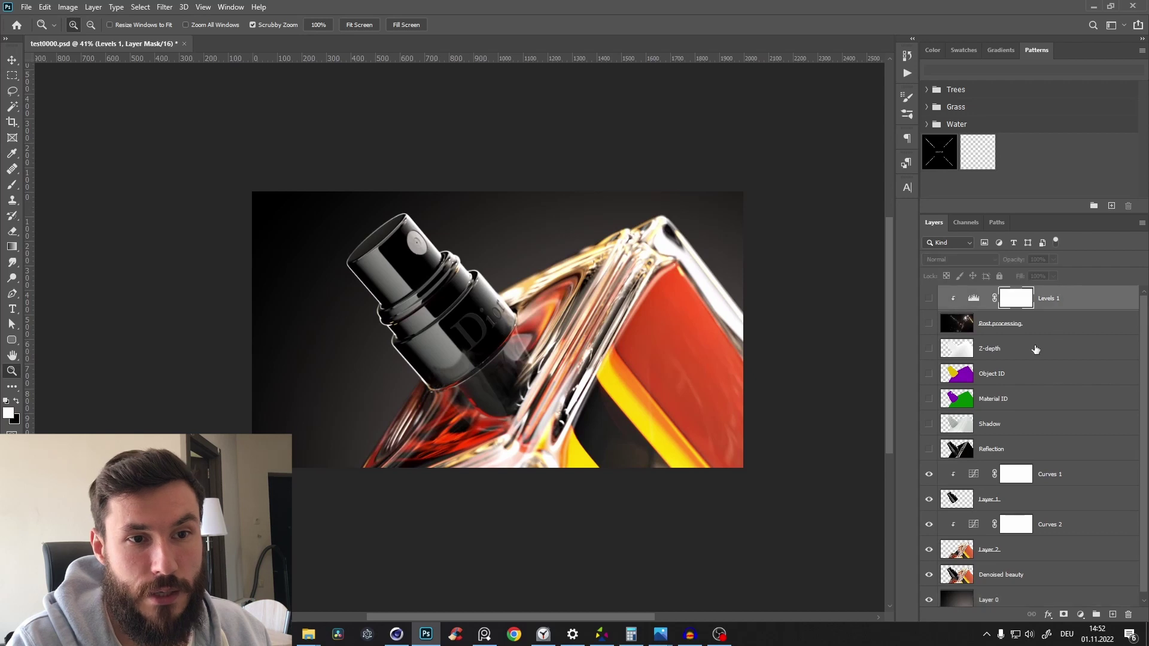
{"action": "left_click", "coordinate": [1112, 614]}
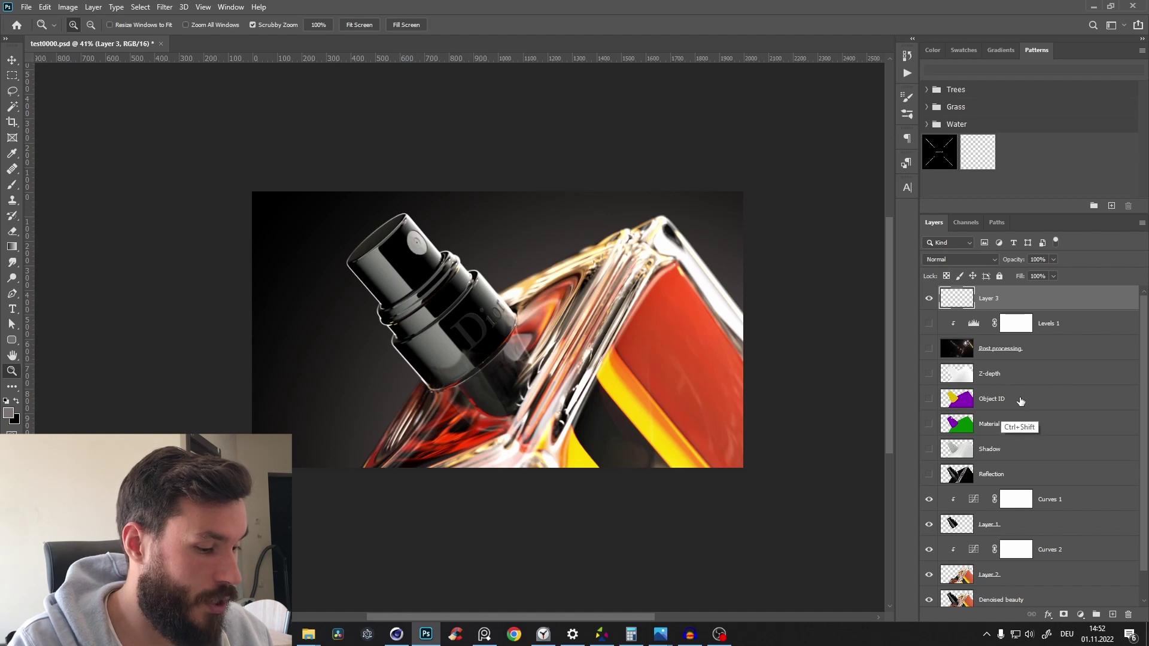
{"action": "key", "text": "ctrl+shift+alt+e"}
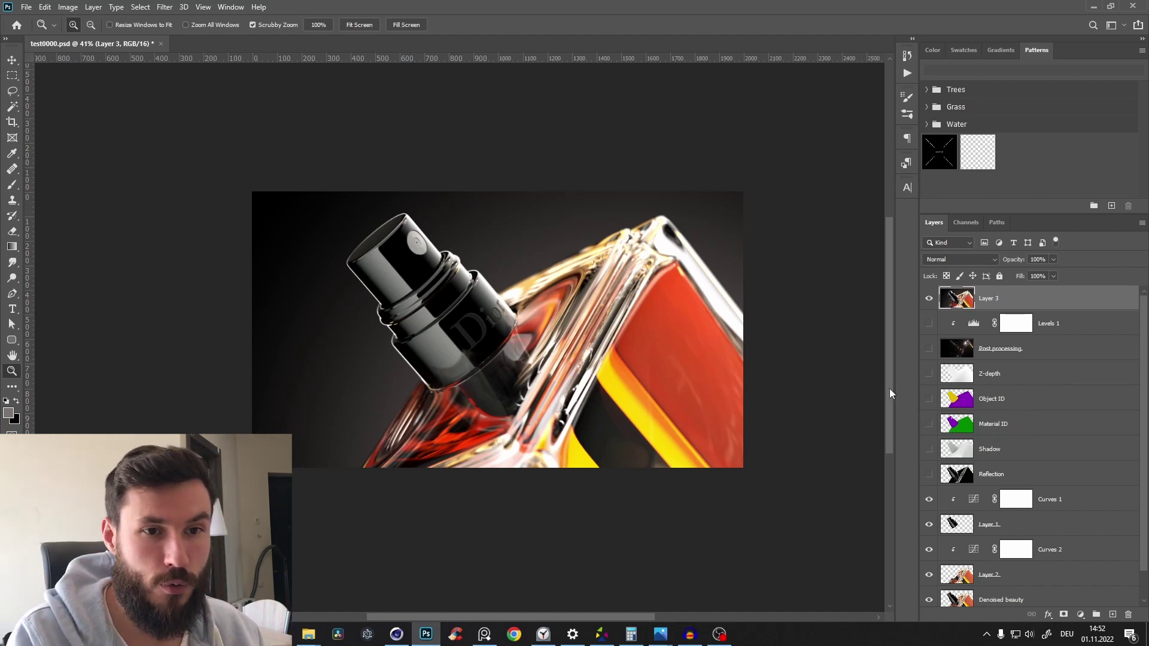
Step: Convert the stamped Layer 3 to a Smart Object
{"action": "left_click_drag", "start_coordinate": [549, 304], "coordinate": [580, 305]}
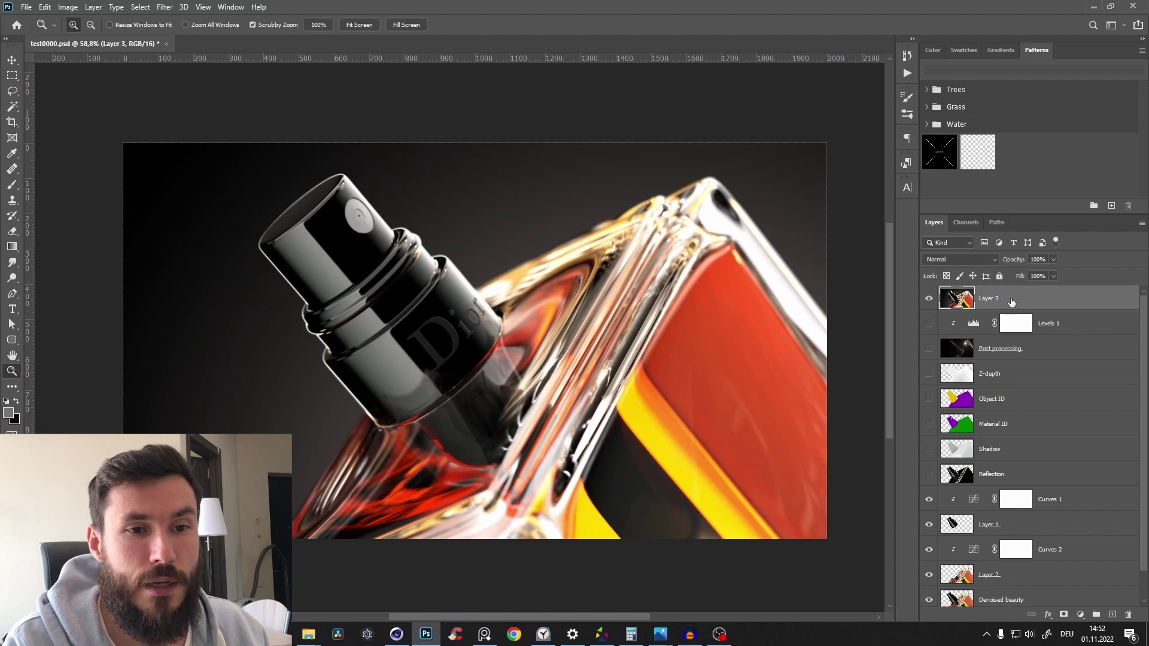
{"action": "right_click", "coordinate": [1010, 302]}
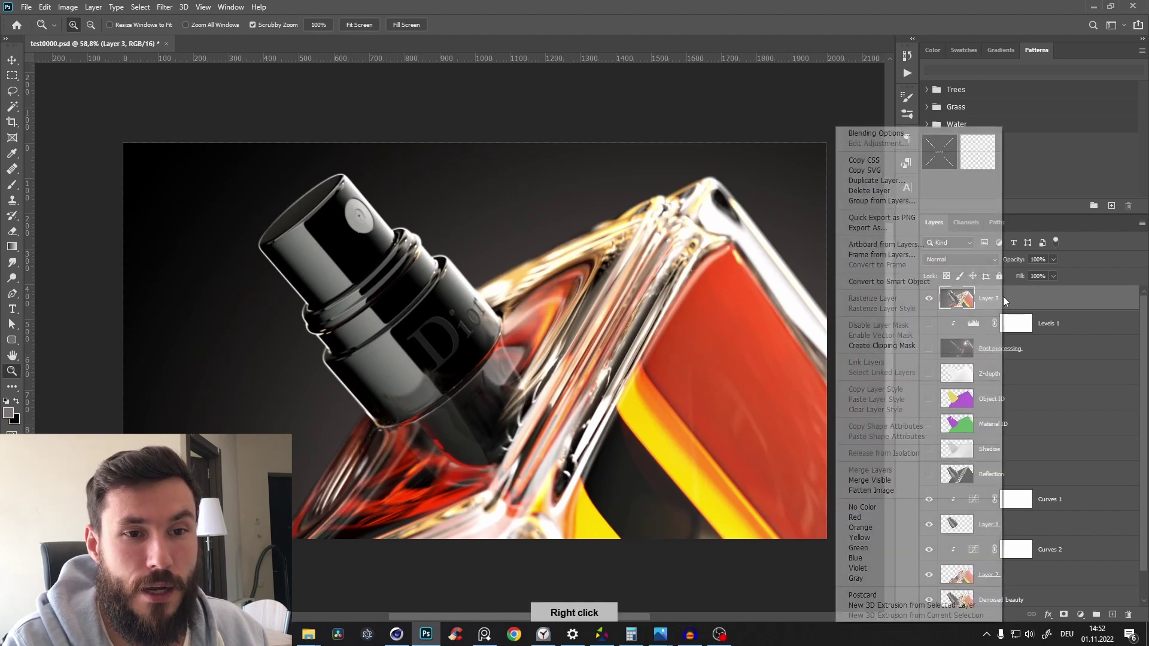
{"action": "left_click", "coordinate": [902, 281]}
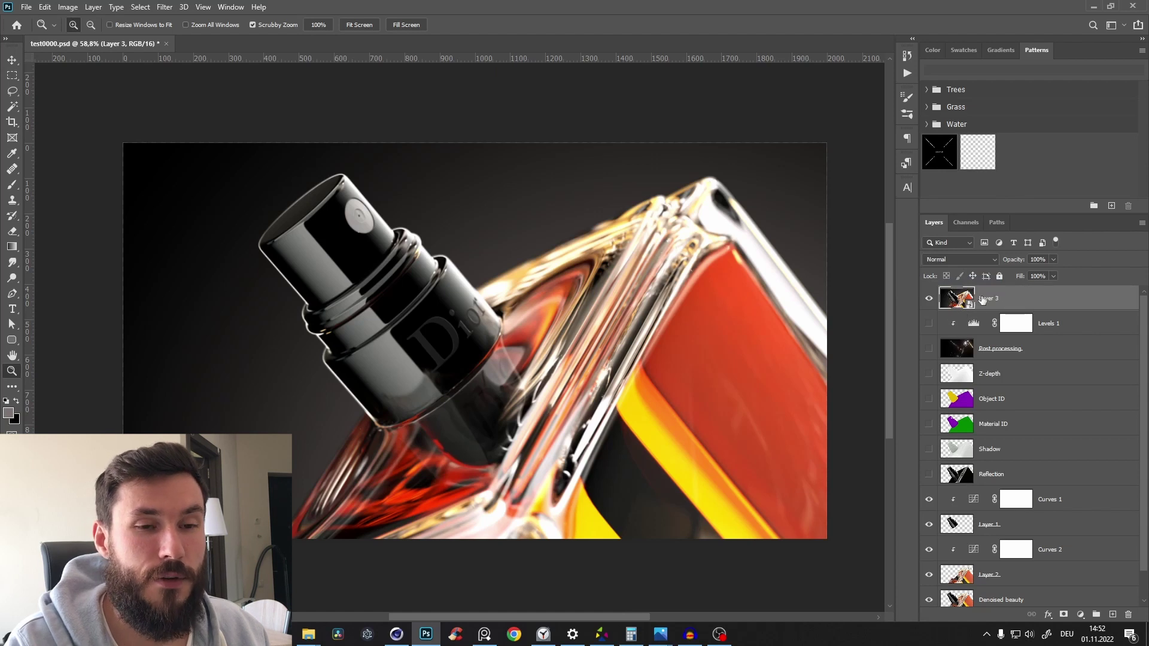
{"action": "left_click", "coordinate": [164, 7]}
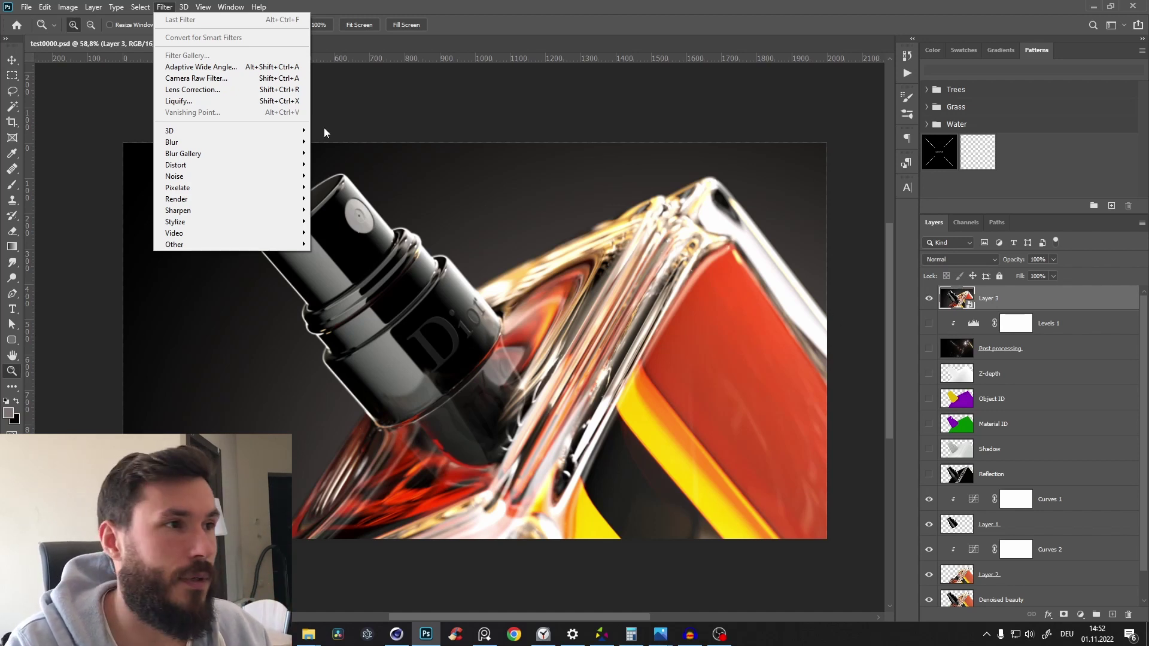
{"action": "left_click", "coordinate": [998, 296]}
{"action": "right_click", "coordinate": [1028, 304]}
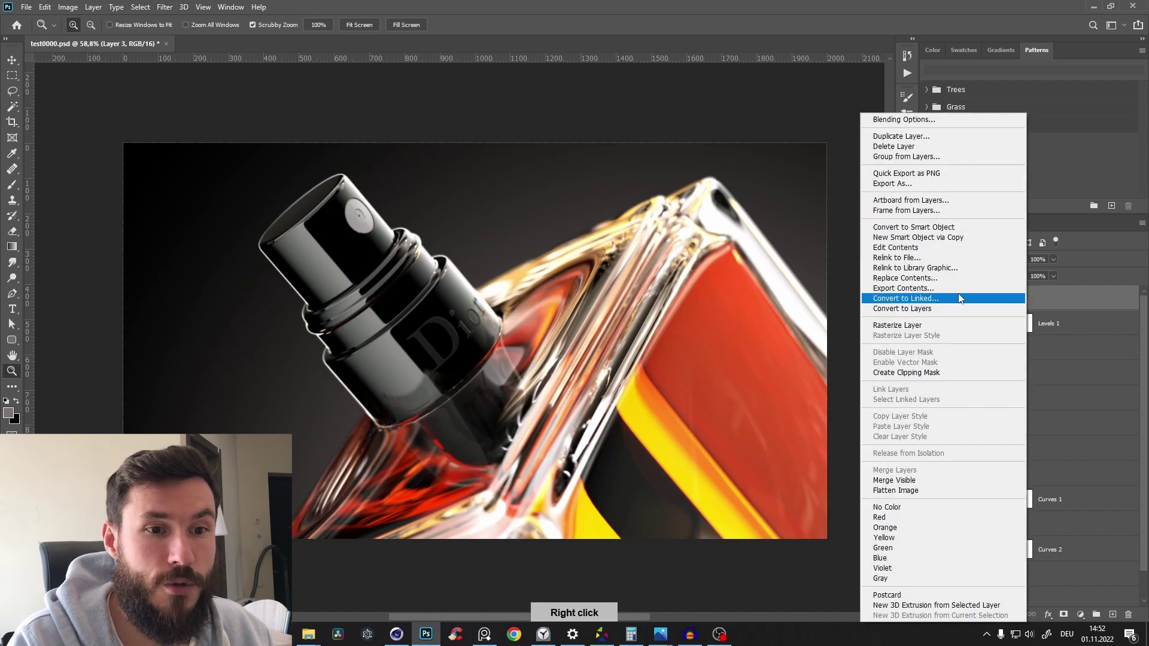
Step: Open the Smart Object in the Camera Raw Filter with the whole image in view
{"action": "left_click", "coordinate": [165, 7]}
{"action": "left_click", "coordinate": [199, 90]}
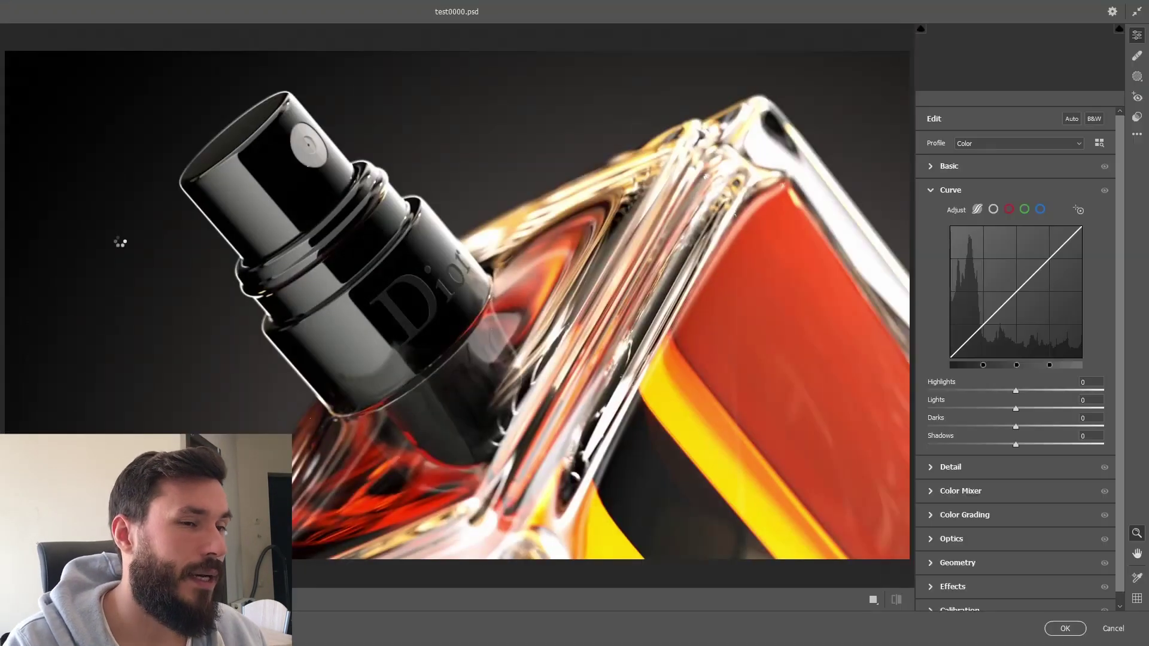
{"action": "scroll", "coordinate": [492, 301], "scroll_direction": "up", "scroll_amount": 5, "text": "alt"}
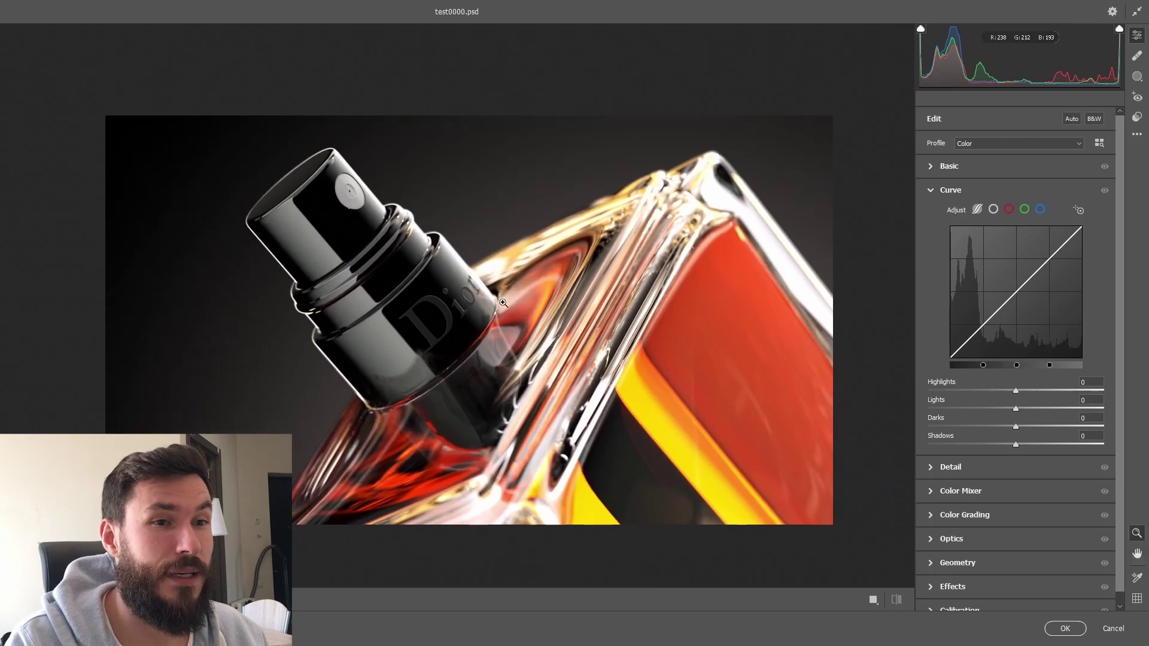
{"action": "scroll", "coordinate": [485, 308], "scroll_direction": "up", "scroll_amount": 2, "text": "alt"}
{"action": "scroll", "coordinate": [485, 320], "scroll_direction": "down", "scroll_amount": 7, "text": "alt"}
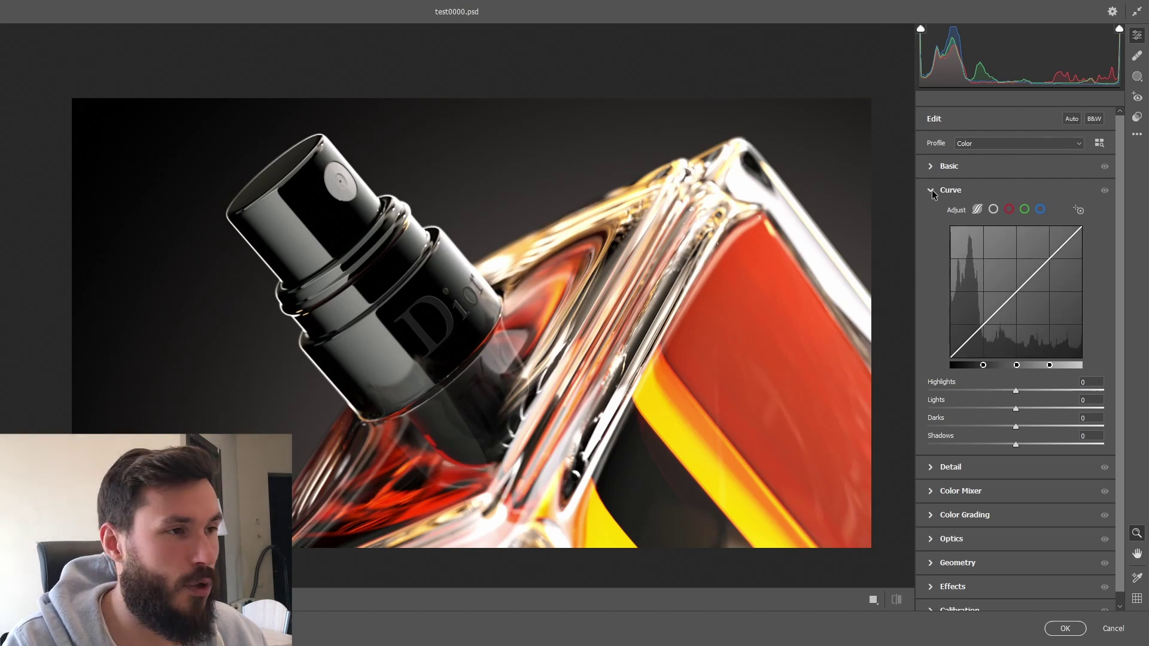
{"action": "scroll", "coordinate": [663, 335], "scroll_direction": "down", "scroll_amount": 1, "text": "alt"}
{"action": "scroll", "coordinate": [663, 335], "scroll_direction": "up", "scroll_amount": 1, "text": "alt"}
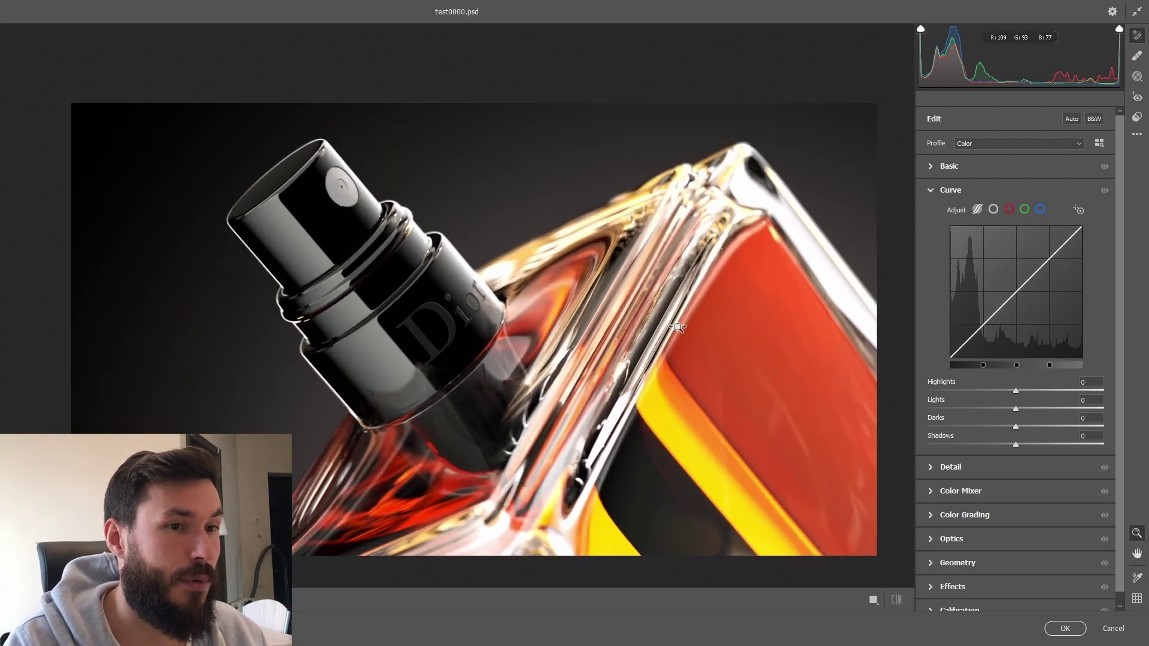
Step: In the Basic adjustments, set Temperature to -7, Contrast to +12, Highlights to -18 and Shadows to -8
{"action": "left_click", "coordinate": [929, 167]}
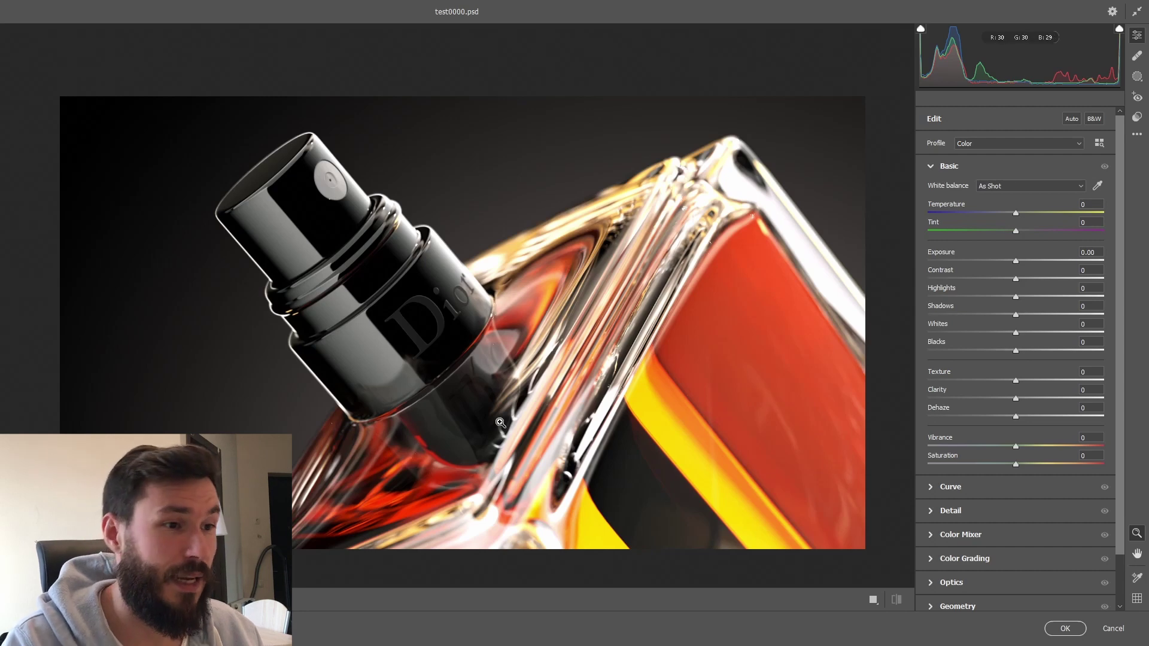
{"action": "scroll", "coordinate": [486, 413], "scroll_direction": "down", "scroll_amount": 1, "text": "alt"}
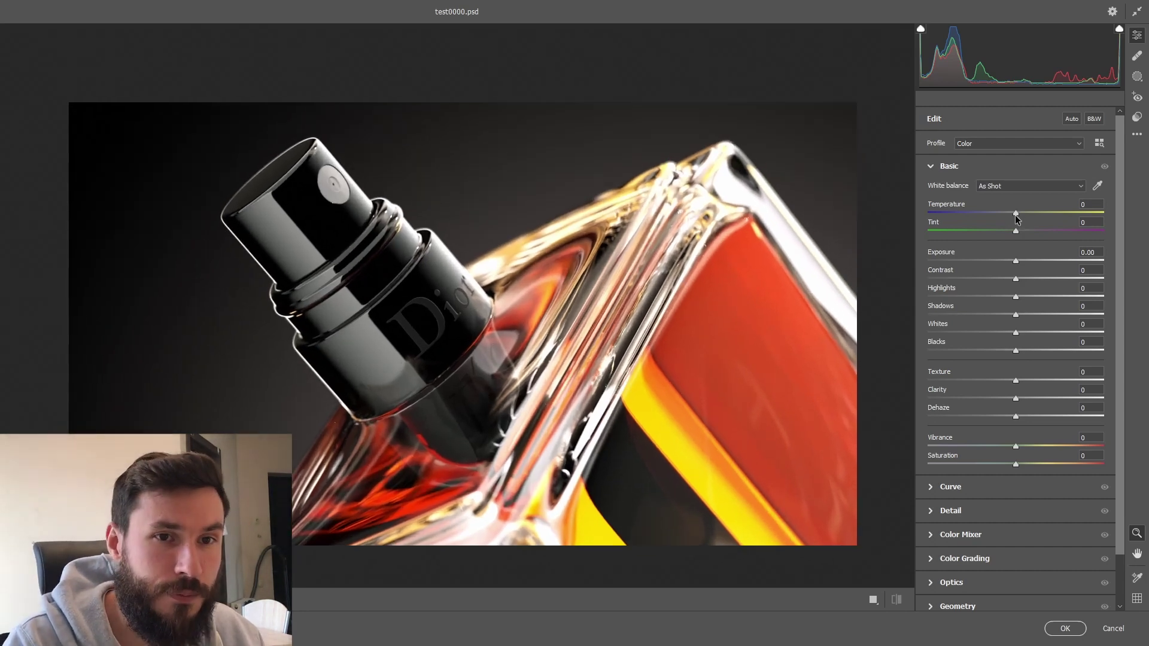
{"action": "left_click_drag", "start_coordinate": [1015, 214], "coordinate": [1011, 220]}
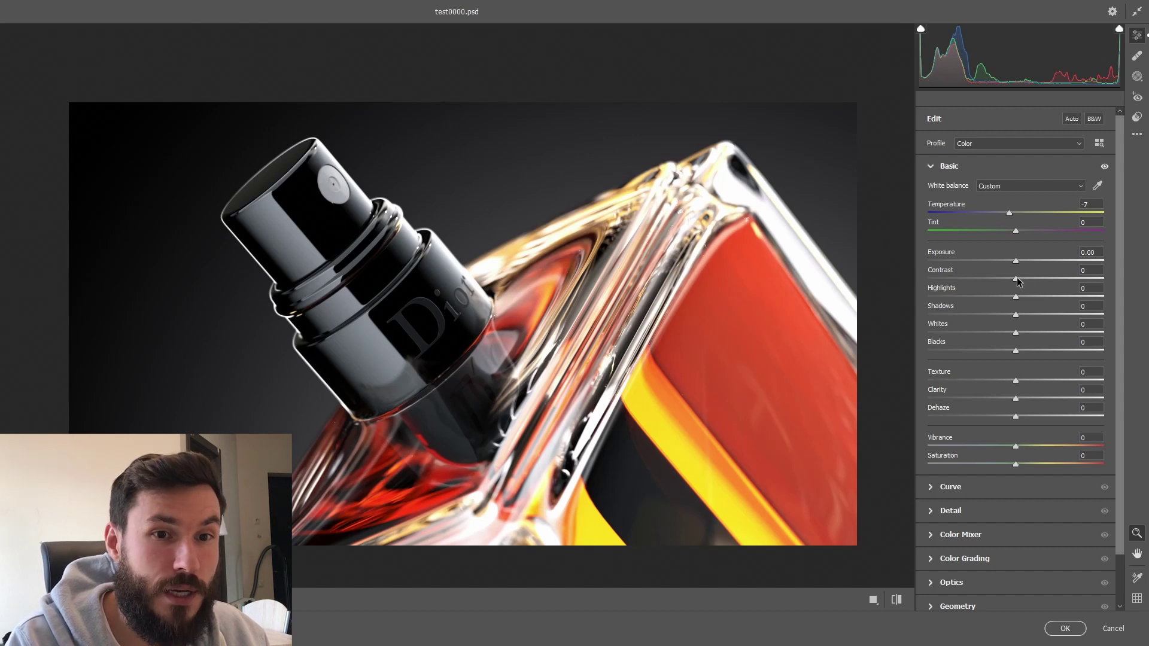
{"action": "left_click_drag", "start_coordinate": [1015, 279], "coordinate": [1026, 279]}
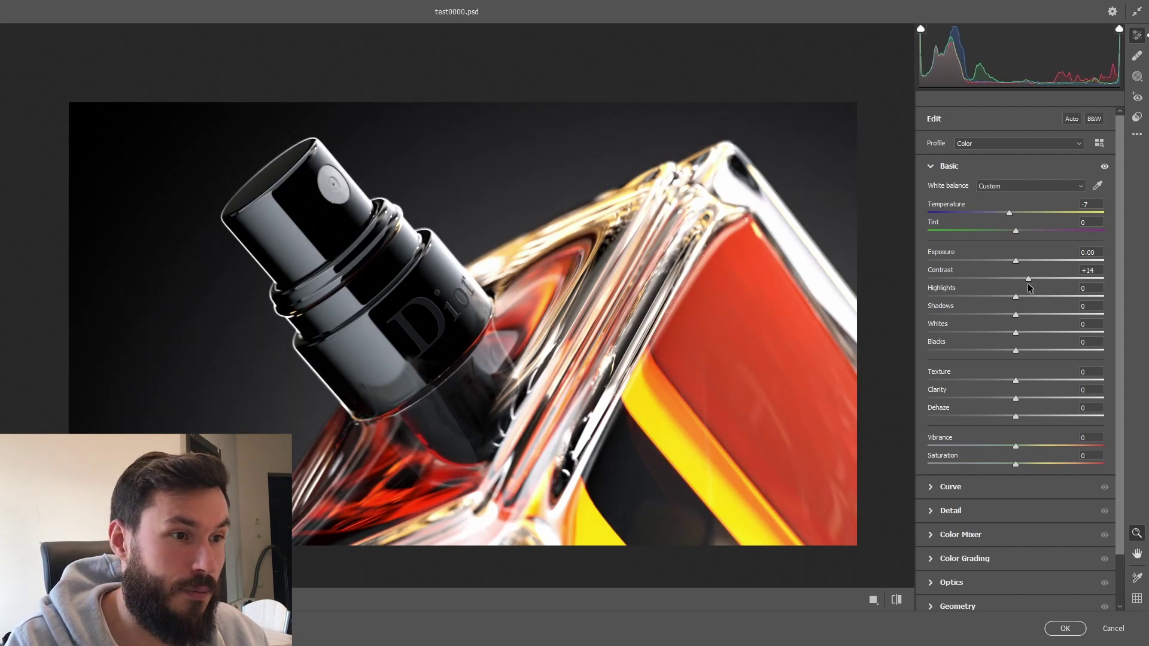
{"action": "mouse_move", "coordinate": [1011, 298]}
{"action": "left_mouse_down"}
{"action": "mouse_move", "coordinate": [1028, 294]}
{"action": "mouse_move", "coordinate": [1000, 297]}
{"action": "left_mouse_up"}
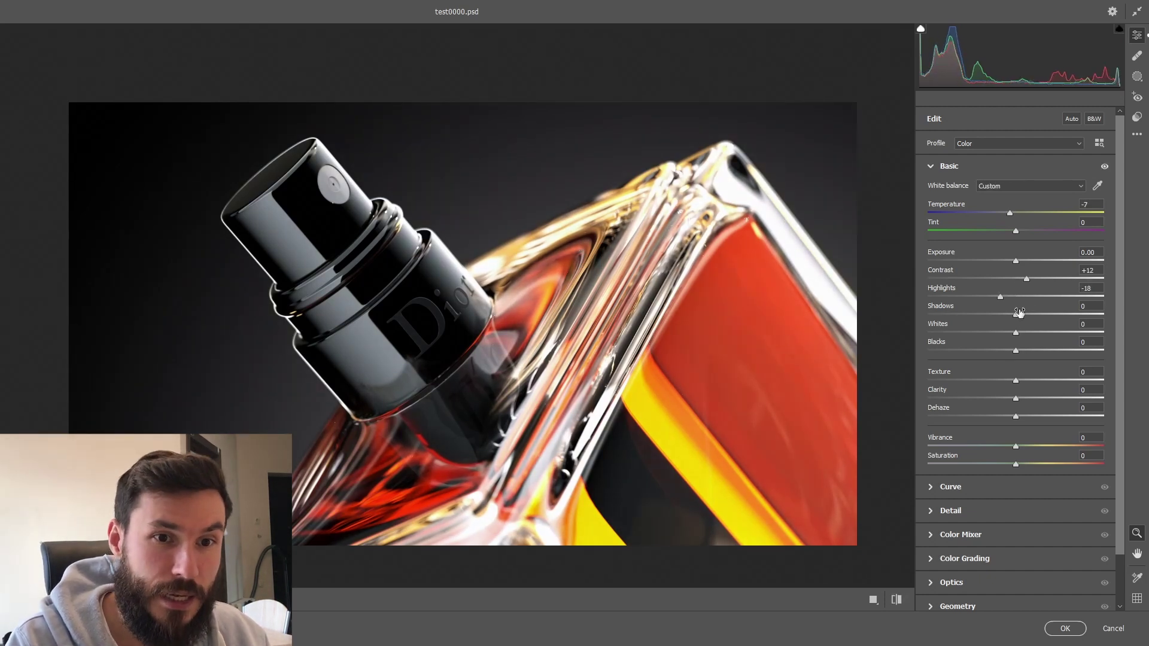
{"action": "left_click_drag", "start_coordinate": [1019, 311], "coordinate": [1008, 314]}
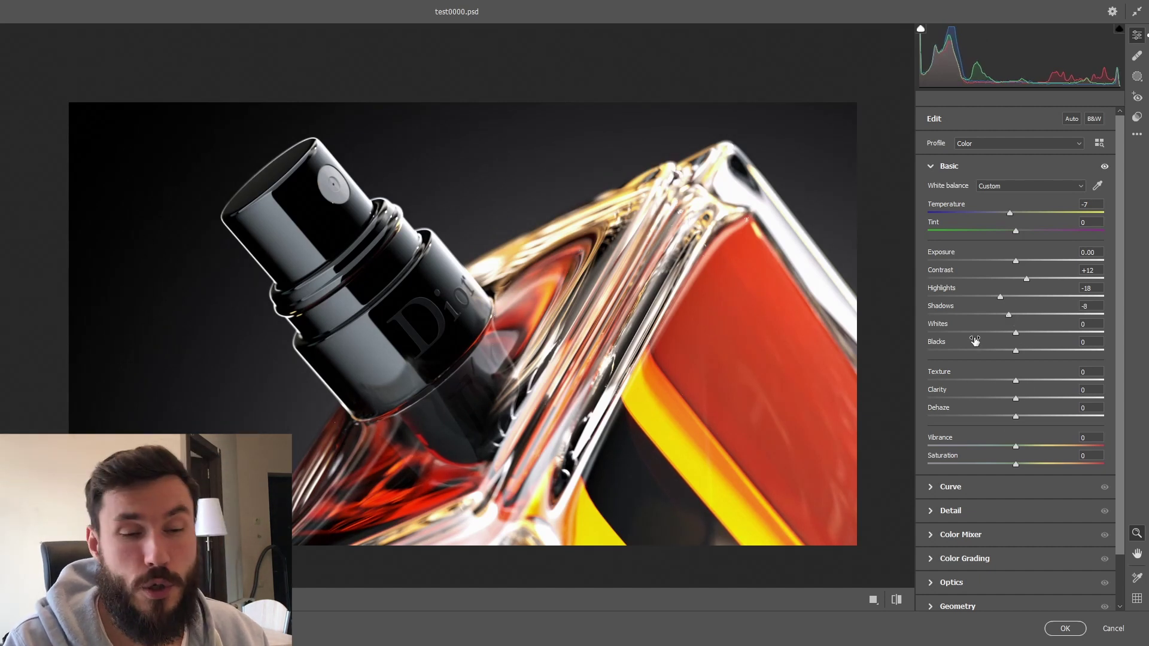
Step: Set Texture to +8 and Clarity to +7, and inspect the effect on the bottle
{"action": "mouse_move", "coordinate": [1018, 382]}
{"action": "left_mouse_down"}
{"action": "mouse_move", "coordinate": [1031, 386]}
{"action": "mouse_move", "coordinate": [1022, 399]}
{"action": "left_mouse_up"}
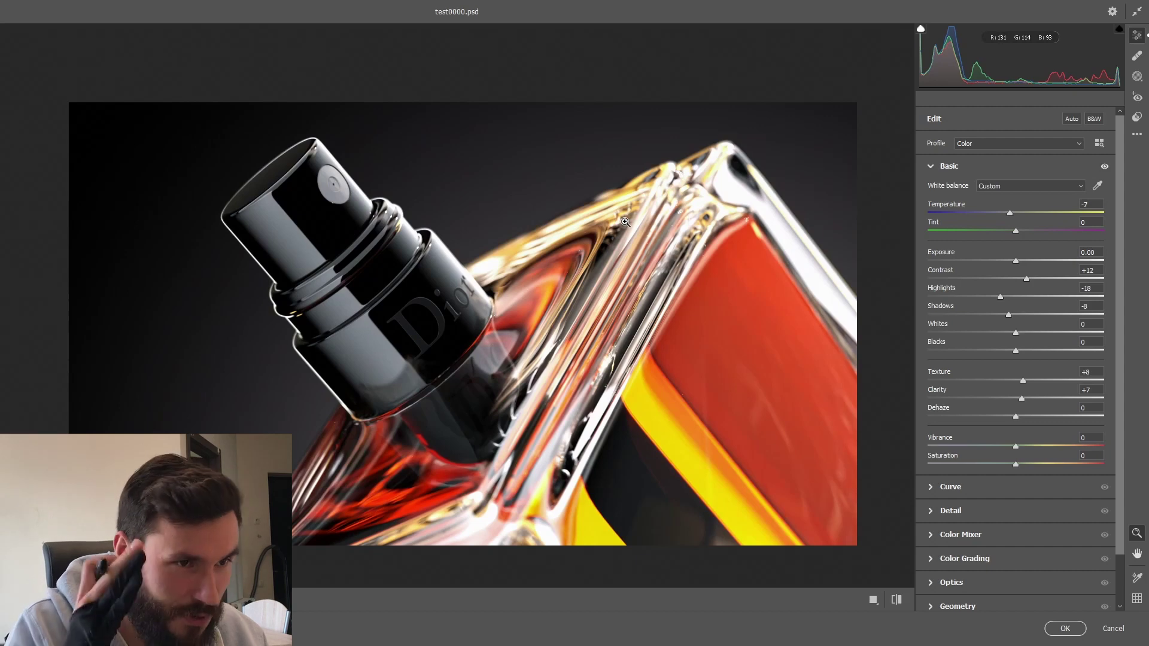
{"action": "mouse_move", "coordinate": [543, 374]}
{"action": "left_mouse_down"}
{"action": "mouse_move", "coordinate": [469, 464]}
{"action": "mouse_move", "coordinate": [621, 327]}
{"action": "mouse_move", "coordinate": [616, 348]}
{"action": "mouse_move", "coordinate": [542, 413]}
{"action": "mouse_move", "coordinate": [547, 380]}
{"action": "mouse_move", "coordinate": [500, 415]}
{"action": "mouse_move", "coordinate": [557, 404]}
{"action": "mouse_move", "coordinate": [556, 392]}
{"action": "mouse_move", "coordinate": [598, 374]}
{"action": "mouse_move", "coordinate": [553, 381]}
{"action": "left_mouse_up"}
{"action": "key", "text": "space"}
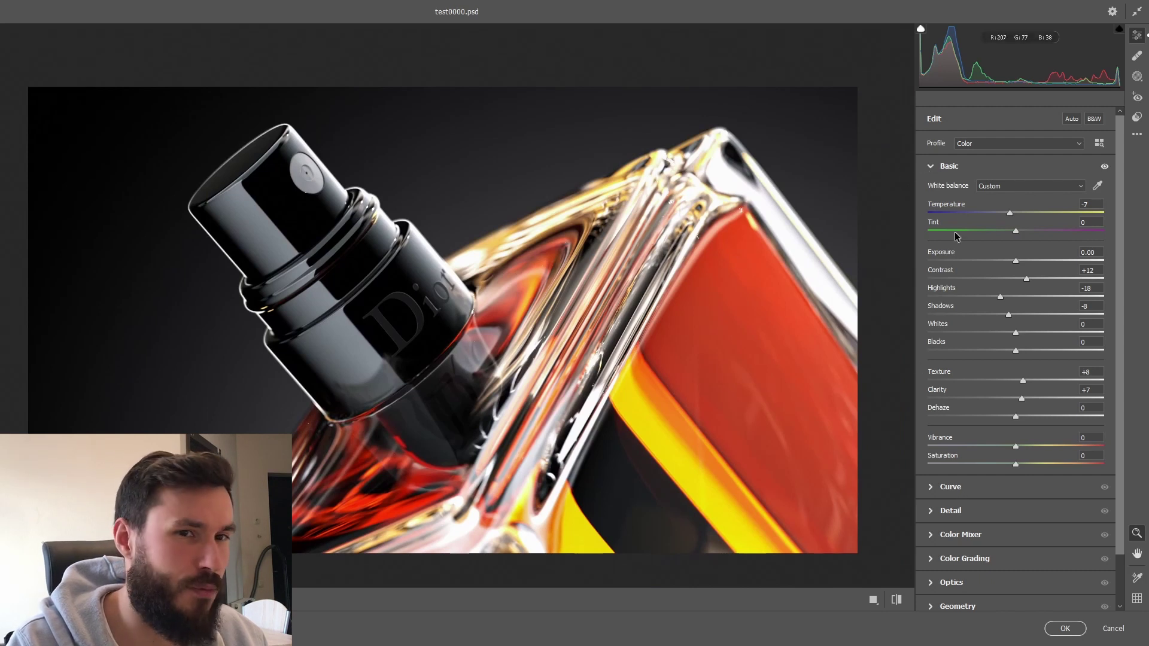
Step: Test the Yellows saturation at -65 in the Color Mixer and bring it back to +1
{"action": "left_click", "coordinate": [930, 167]}
{"action": "left_click", "coordinate": [960, 238]}
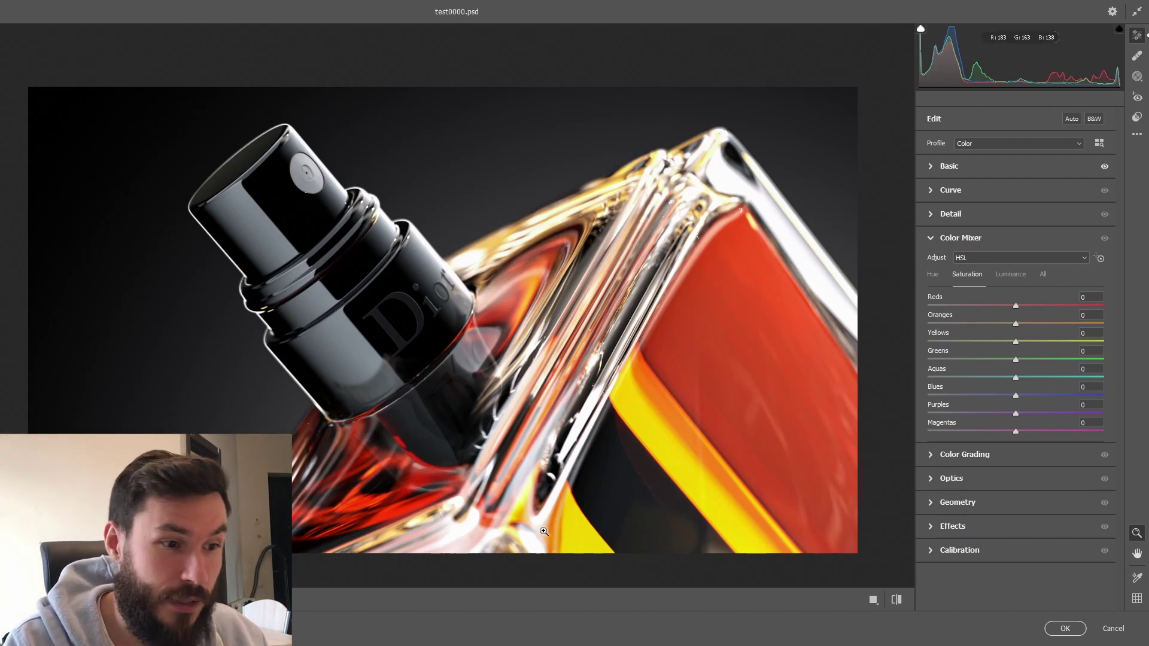
{"action": "left_click_drag", "start_coordinate": [1015, 341], "coordinate": [958, 346]}
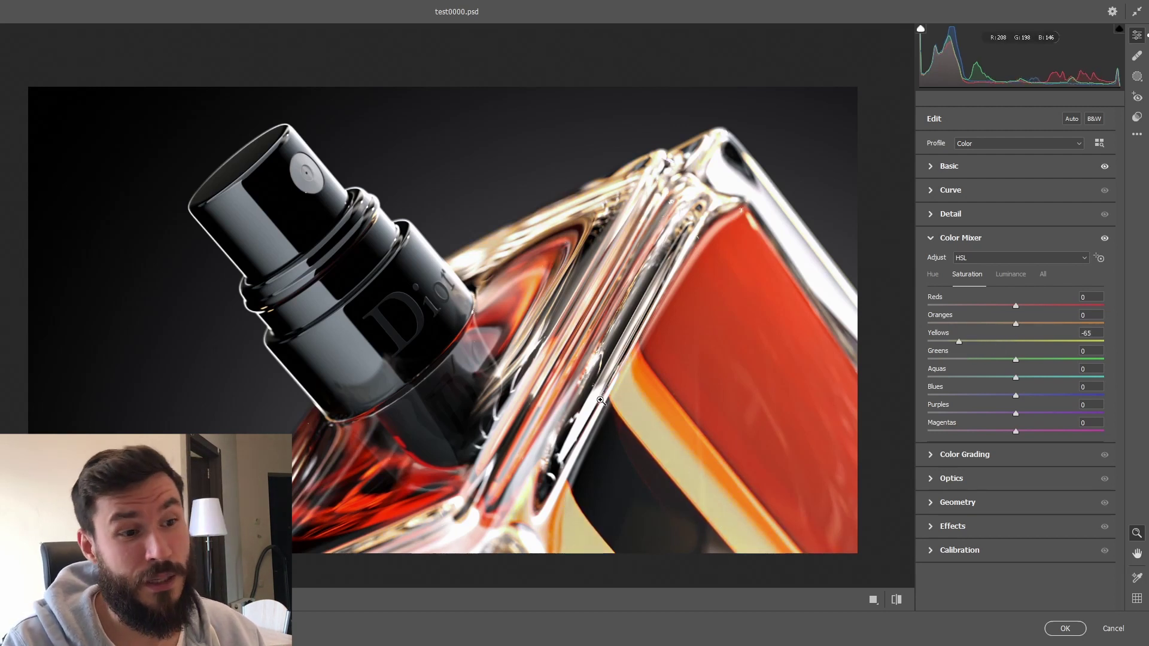
{"action": "left_click_drag", "start_coordinate": [965, 341], "coordinate": [1016, 343]}
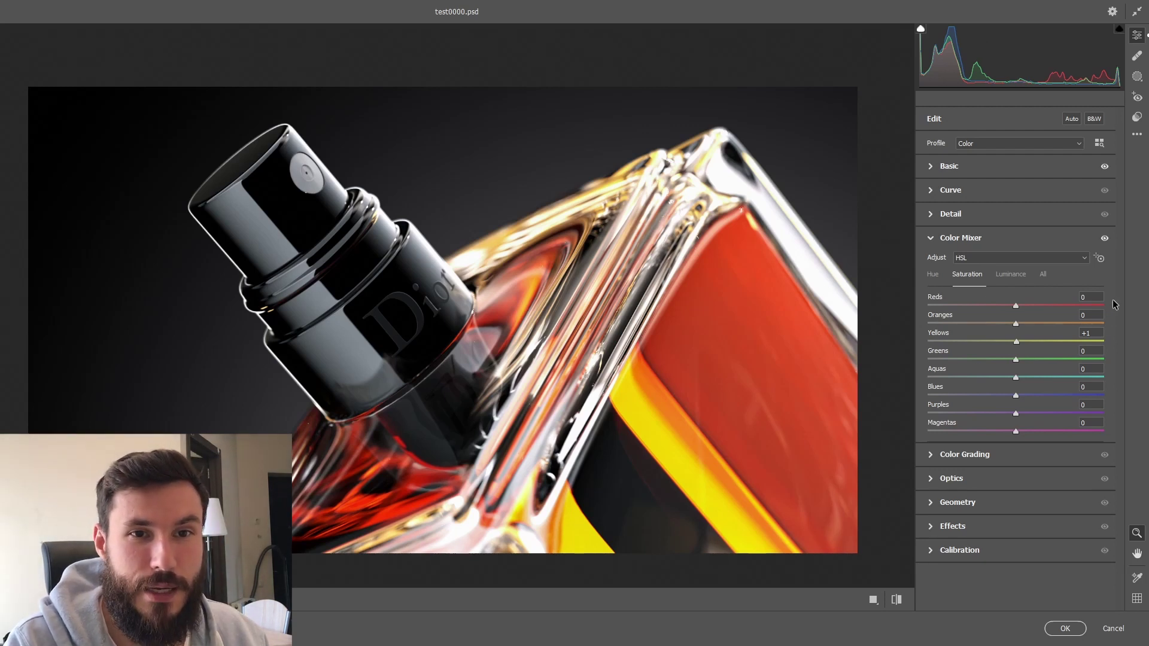
Step: In Color Grading, tint the shadows blue at hue 235, saturation 10, add a slight red tint to the highlights, and inspect the bottle
{"action": "left_click", "coordinate": [945, 238]}
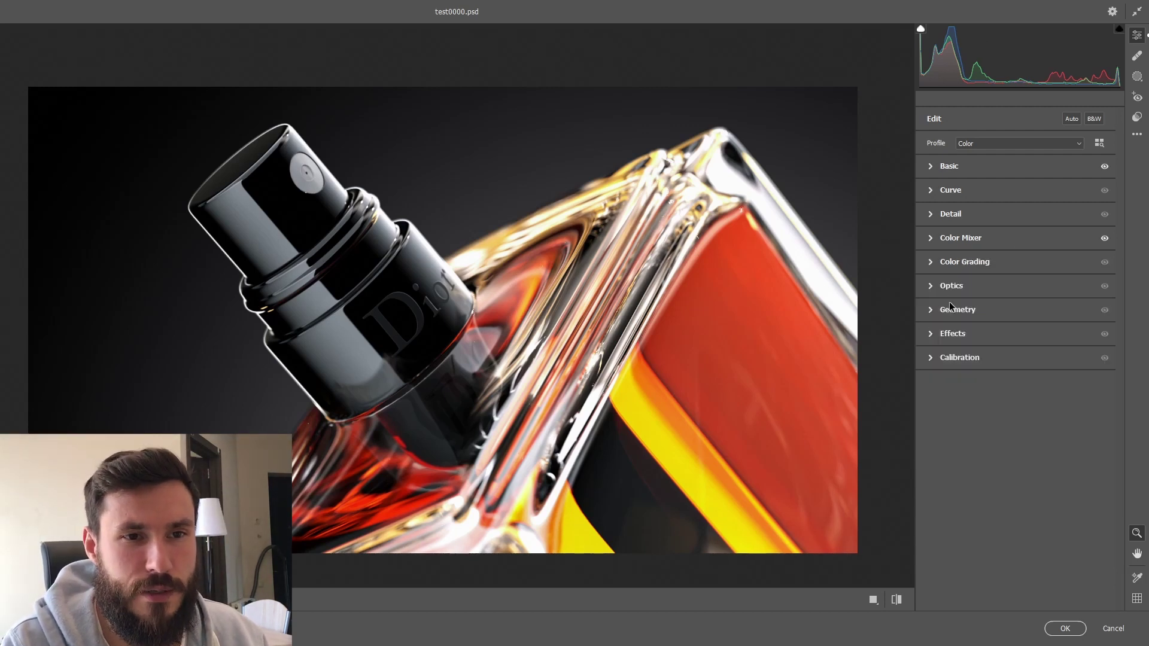
{"action": "left_click", "coordinate": [957, 263]}
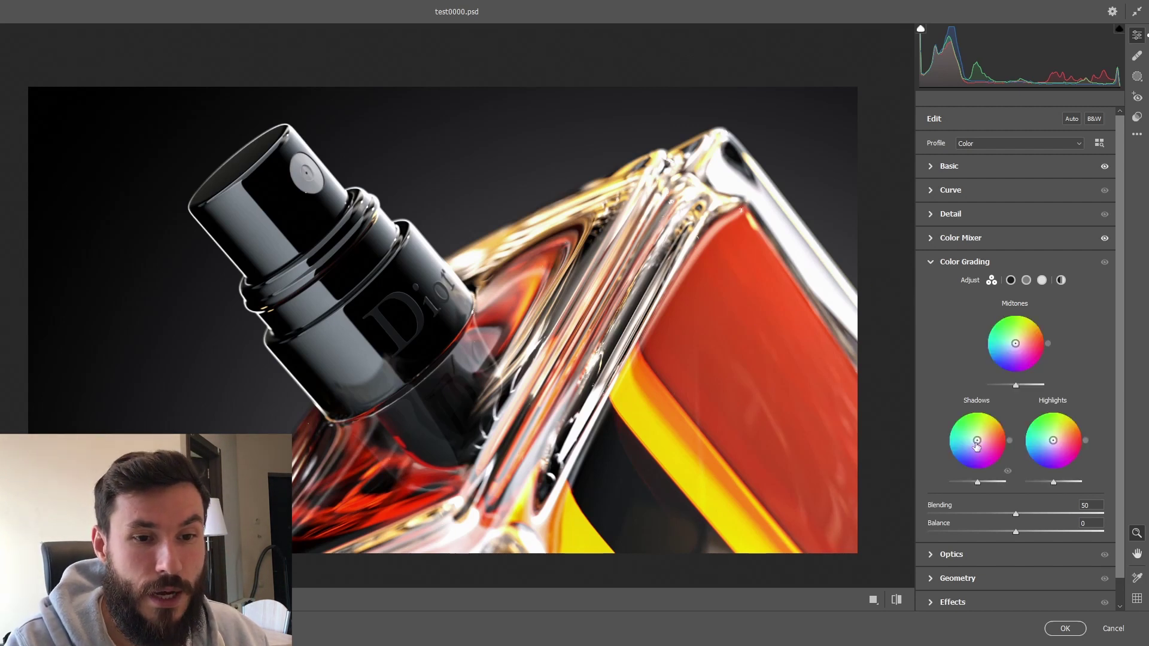
{"action": "mouse_move", "coordinate": [977, 444]}
{"action": "left_mouse_down"}
{"action": "mouse_move", "coordinate": [964, 459]}
{"action": "mouse_move", "coordinate": [975, 443]}
{"action": "left_mouse_up"}
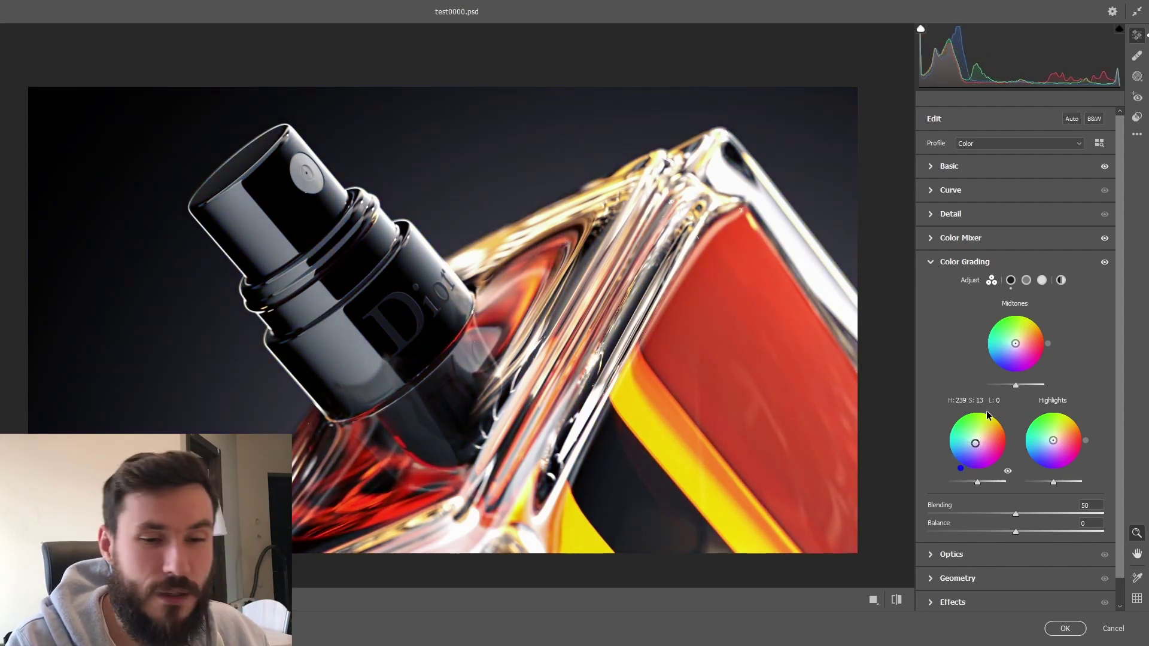
{"action": "left_click_drag", "start_coordinate": [975, 445], "coordinate": [975, 442], "text": "alt"}
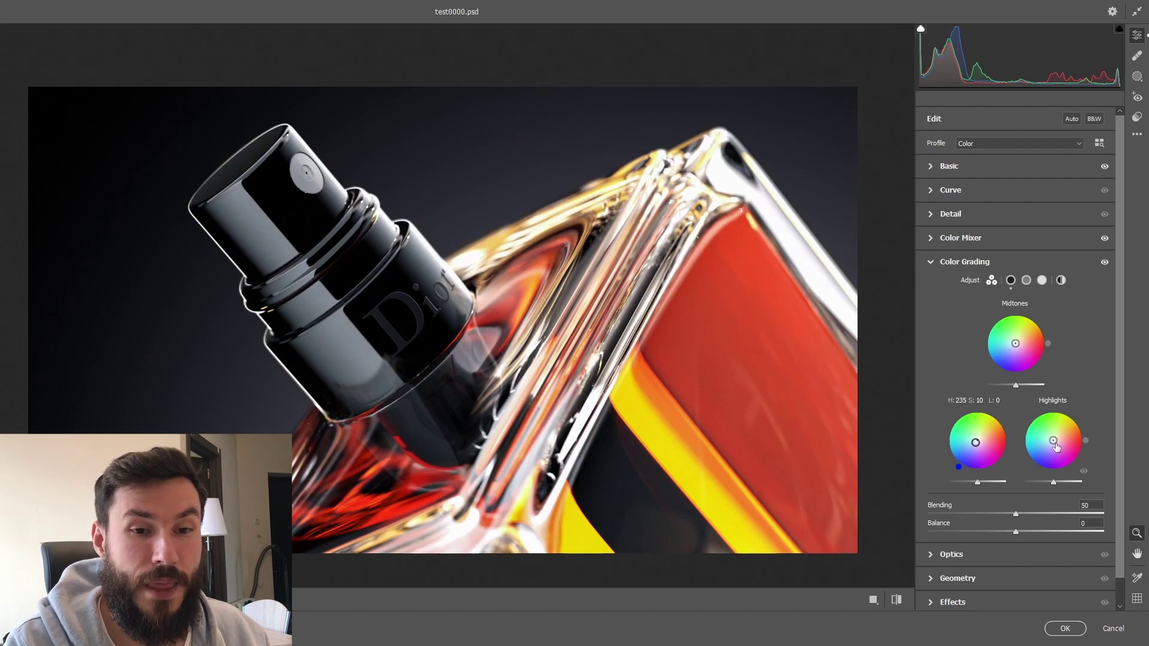
{"action": "mouse_move", "coordinate": [1055, 446]}
{"action": "left_mouse_down", "text": "alt"}
{"action": "mouse_move", "coordinate": [1070, 440]}
{"action": "mouse_move", "coordinate": [1079, 462]}
{"action": "mouse_move", "coordinate": [1065, 421]}
{"action": "mouse_move", "coordinate": [1115, 485]}
{"action": "mouse_move", "coordinate": [993, 482]}
{"action": "mouse_move", "coordinate": [1028, 486]}
{"action": "left_mouse_up", "text": "alt"}
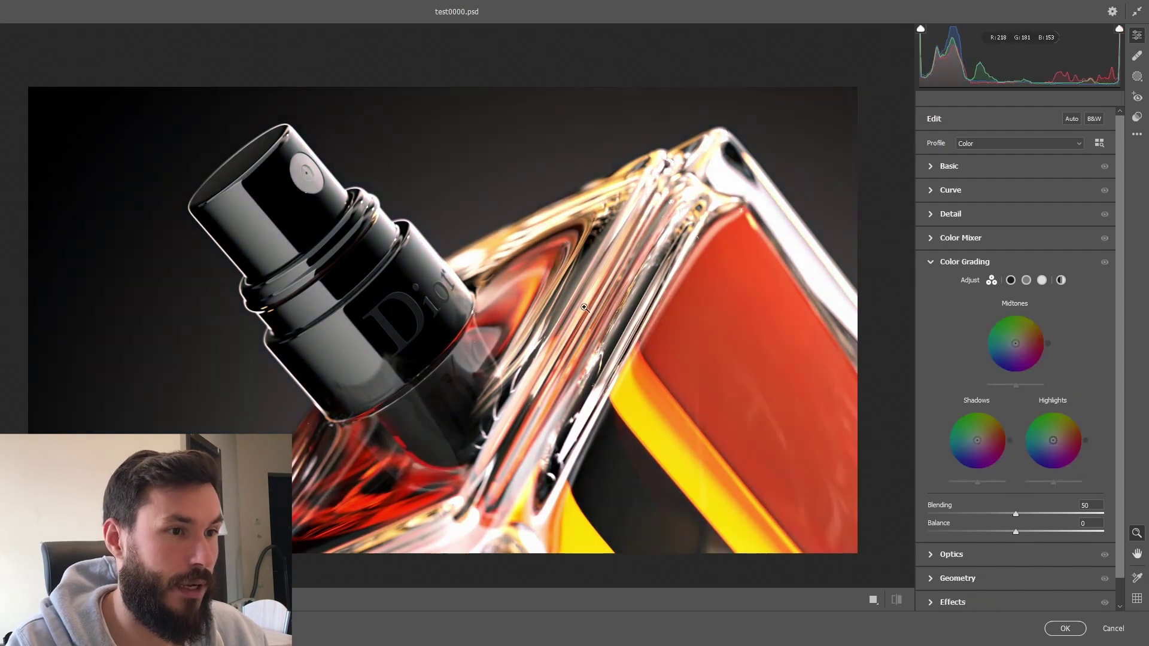
{"action": "scroll", "coordinate": [589, 310], "scroll_direction": "down", "scroll_amount": 5, "text": "alt"}
{"action": "left_click", "coordinate": [574, 325]}
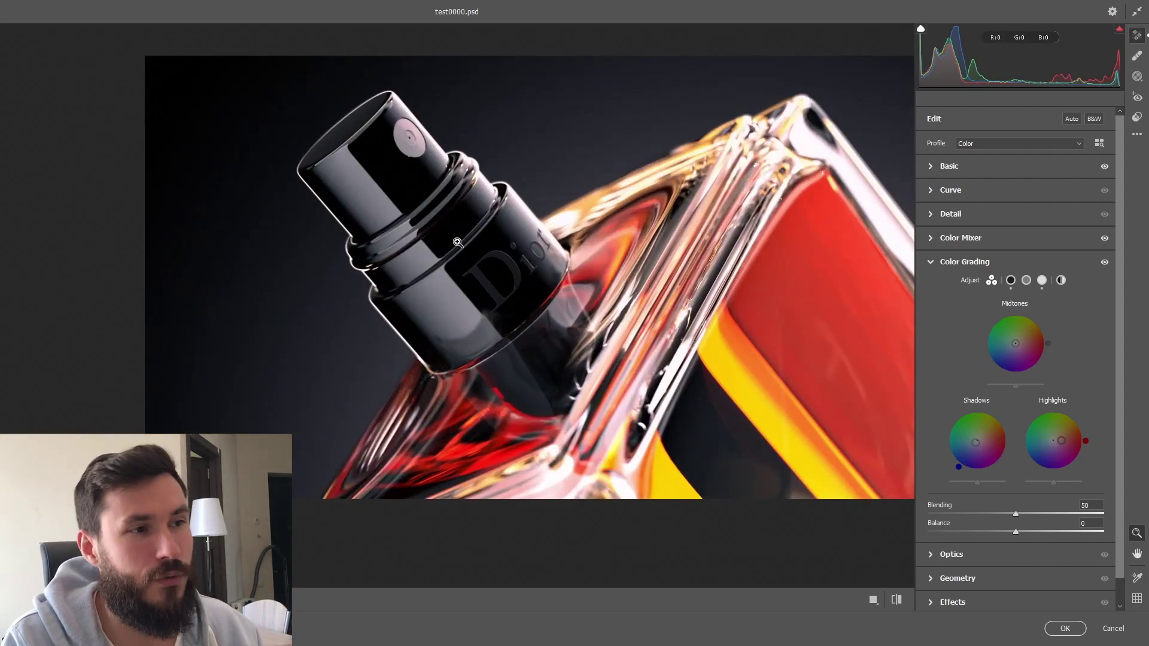
{"action": "key", "text": "space"}
{"action": "left_click_drag", "start_coordinate": [633, 248], "coordinate": [522, 276]}
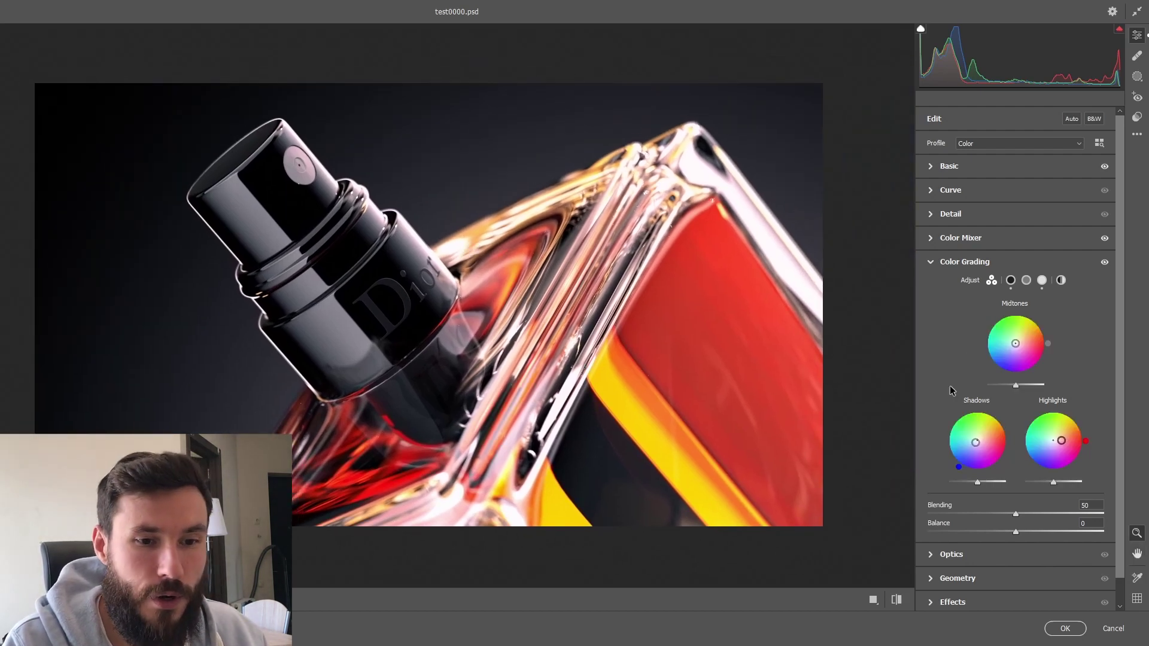
Step: Open the Effects adjustments and examine the cap's edges and the Dior lettering up close
{"action": "left_click", "coordinate": [929, 262]}
{"action": "left_click", "coordinate": [929, 334]}
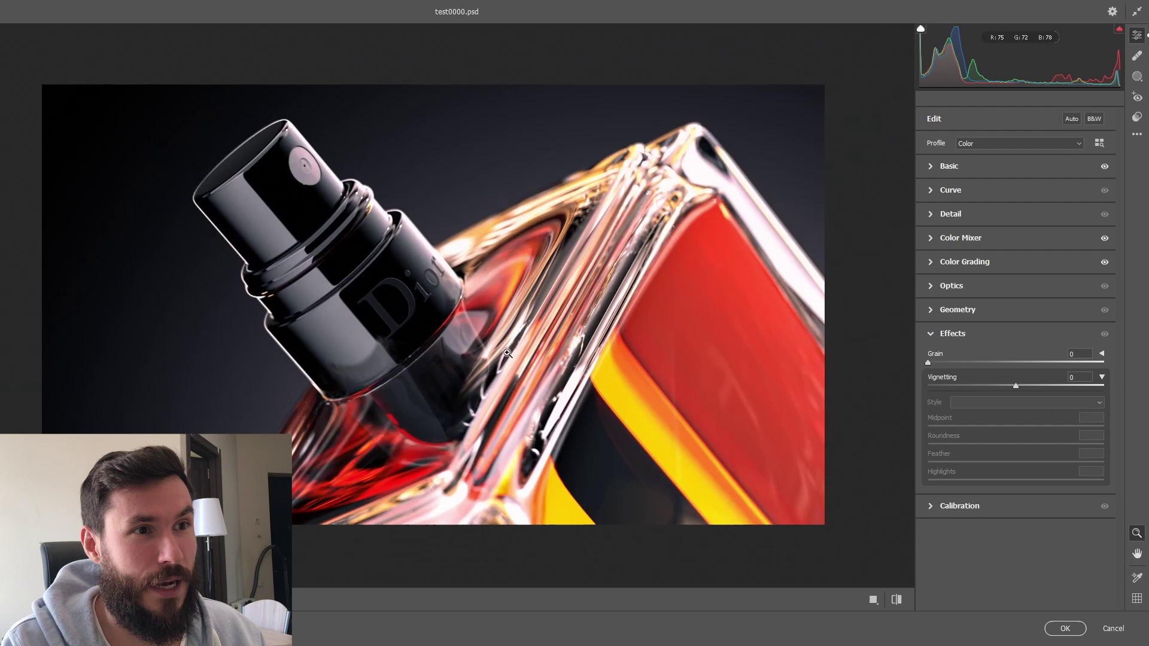
{"action": "left_click_drag", "start_coordinate": [508, 352], "coordinate": [603, 320]}
{"action": "key", "text": "space"}
{"action": "left_click_drag", "start_coordinate": [603, 320], "coordinate": [621, 335]}
{"action": "left_click_drag", "start_coordinate": [620, 335], "coordinate": [537, 352]}
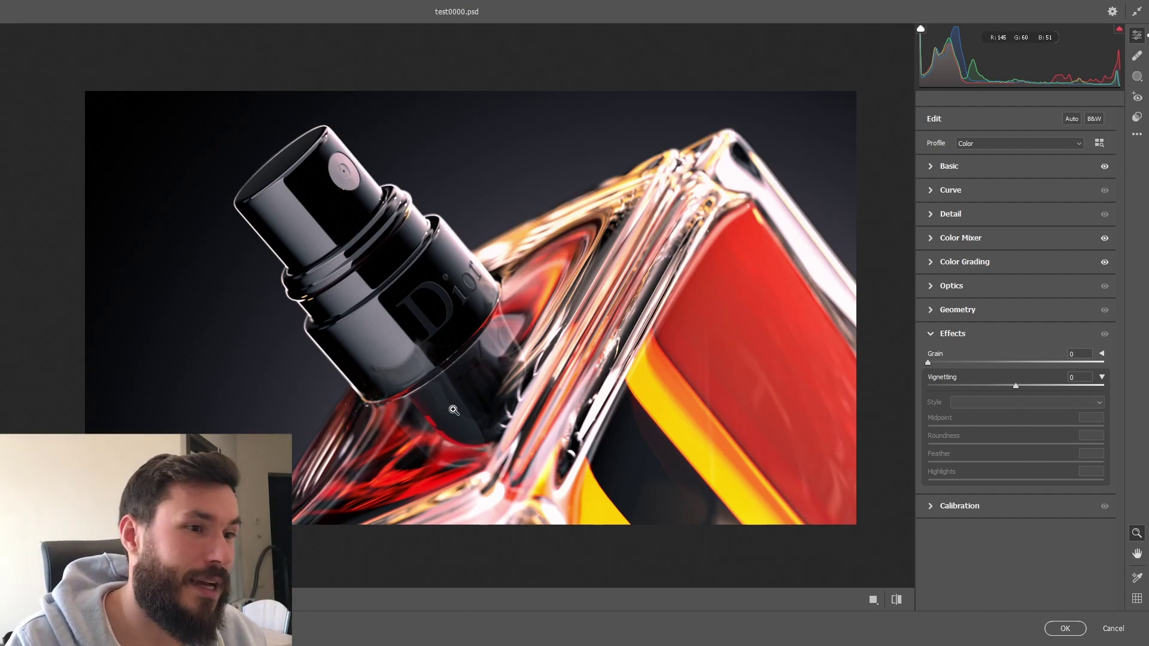
{"action": "left_click", "coordinate": [490, 268]}
{"action": "left_click_drag", "start_coordinate": [482, 266], "coordinate": [429, 407]}
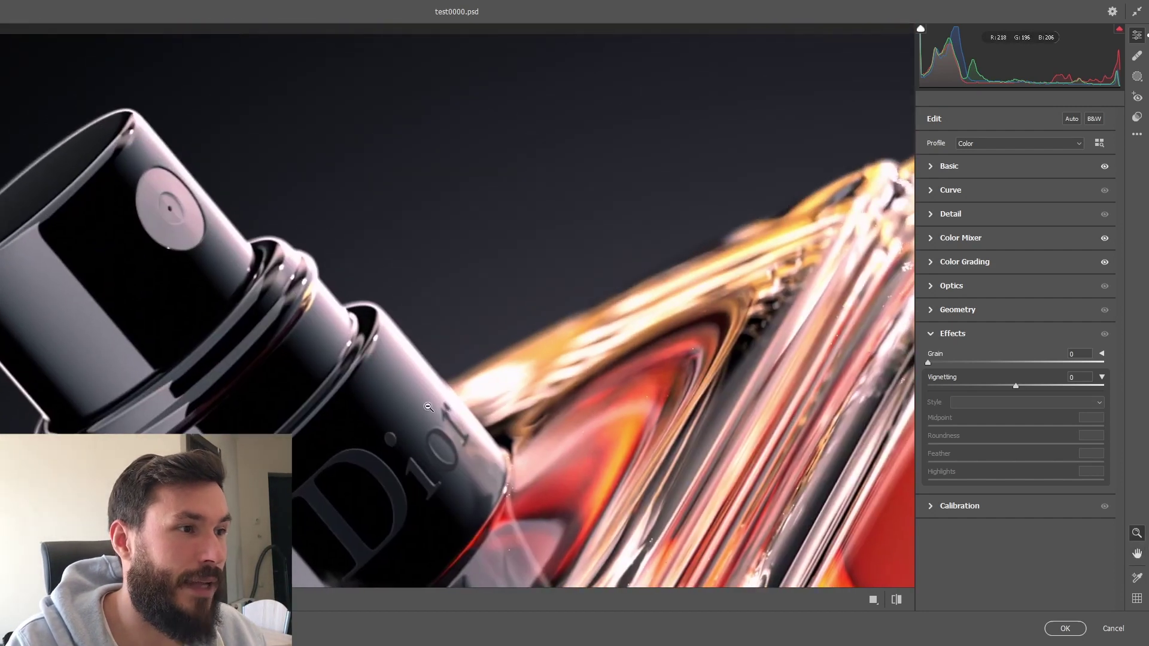
{"action": "scroll", "coordinate": [429, 408], "scroll_direction": "up", "scroll_amount": 3, "text": "alt"}
{"action": "left_click_drag", "start_coordinate": [531, 300], "coordinate": [838, 157]}
{"action": "left_click_drag", "start_coordinate": [383, 367], "coordinate": [287, 398]}
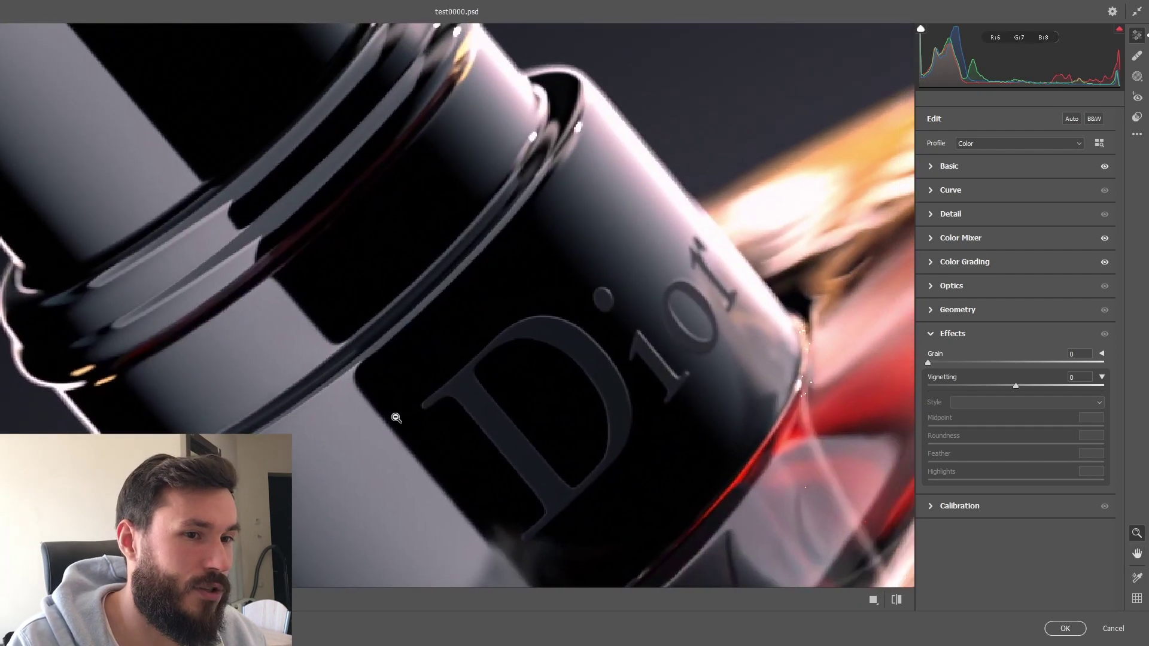
{"action": "scroll", "coordinate": [502, 313], "scroll_direction": "down", "scroll_amount": 4, "text": "alt"}
{"action": "scroll", "coordinate": [520, 332], "scroll_direction": "up", "scroll_amount": 3, "text": "alt"}
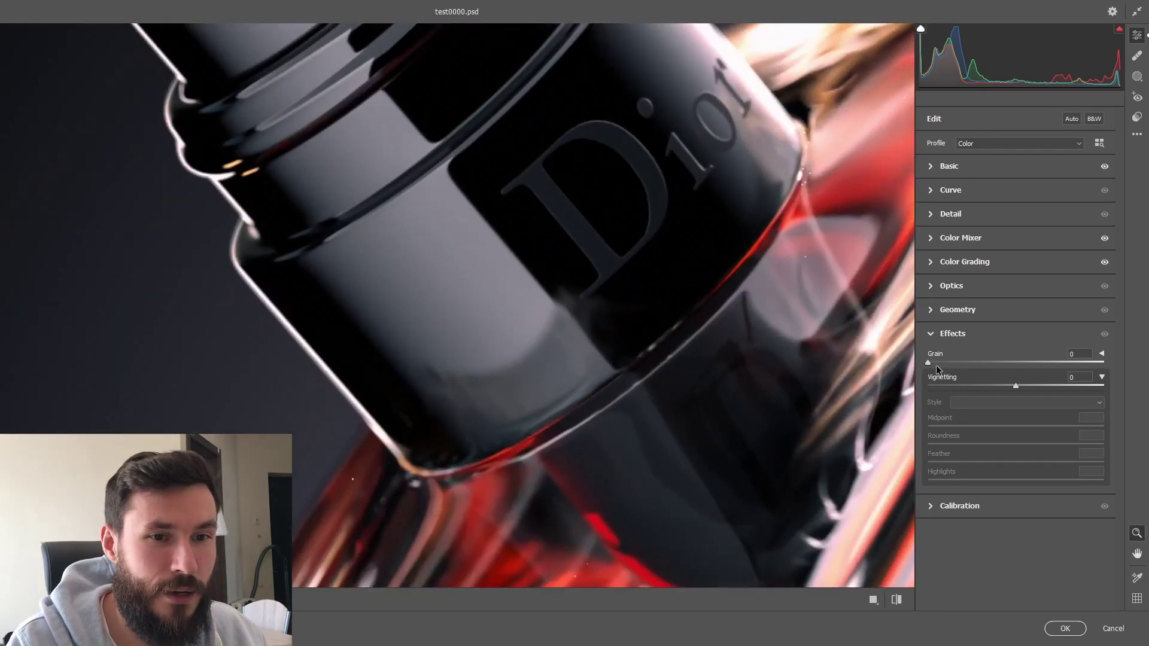
Step: Try a Grain amount of 30 and inspect it on the cap and the whole bottle
{"action": "mouse_move", "coordinate": [974, 362]}
{"action": "left_mouse_down"}
{"action": "mouse_move", "coordinate": [1014, 362]}
{"action": "mouse_move", "coordinate": [960, 361]}
{"action": "left_mouse_up"}
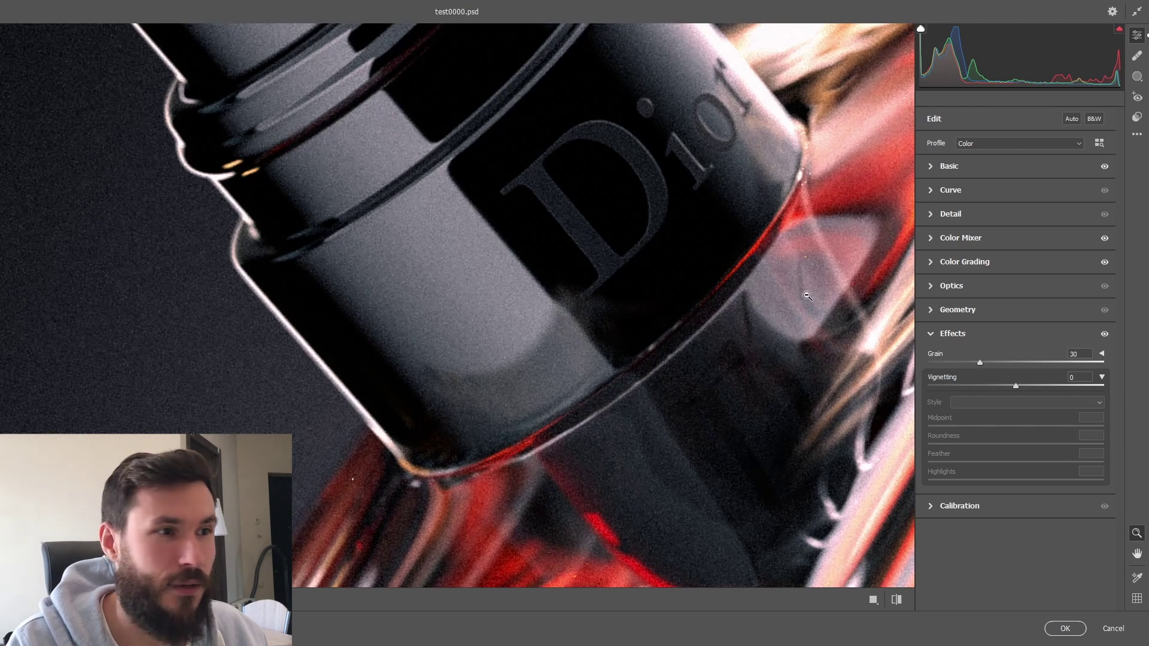
{"action": "scroll", "coordinate": [723, 300], "scroll_direction": "down", "scroll_amount": 4, "text": "alt"}
{"action": "left_click_drag", "start_coordinate": [723, 300], "coordinate": [556, 295]}
{"action": "scroll", "coordinate": [559, 289], "scroll_direction": "up", "scroll_amount": 1, "text": "alt"}
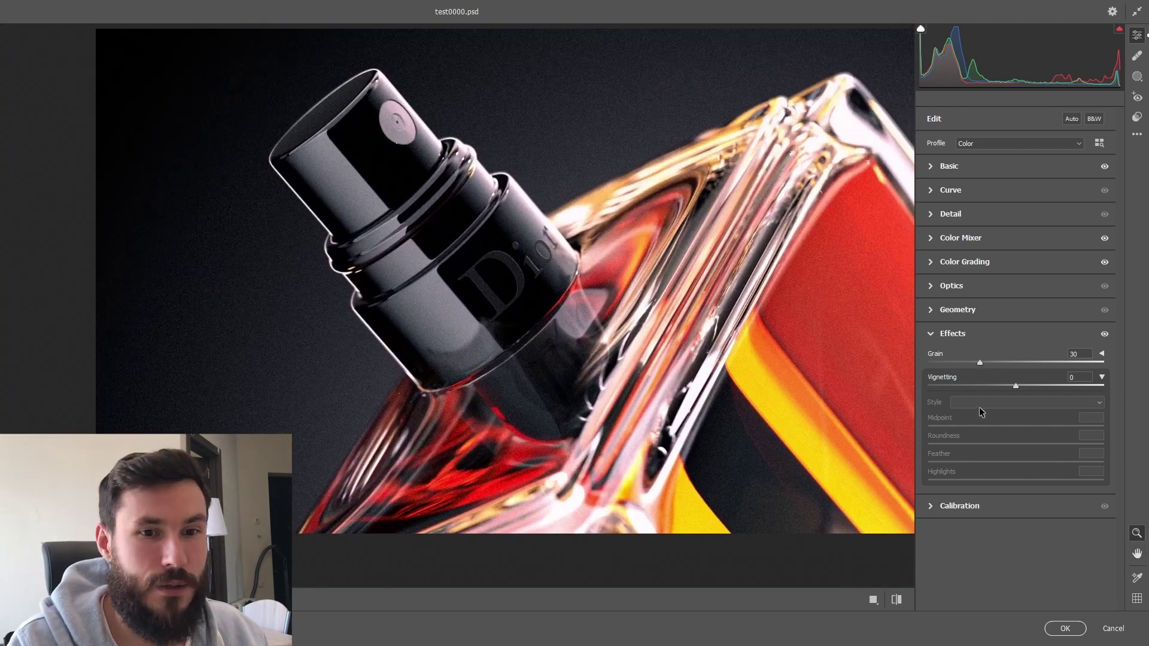
Step: Reduce the Grain to 21 and check the texture at different magnifications
{"action": "left_click_drag", "start_coordinate": [964, 370], "coordinate": [967, 371]}
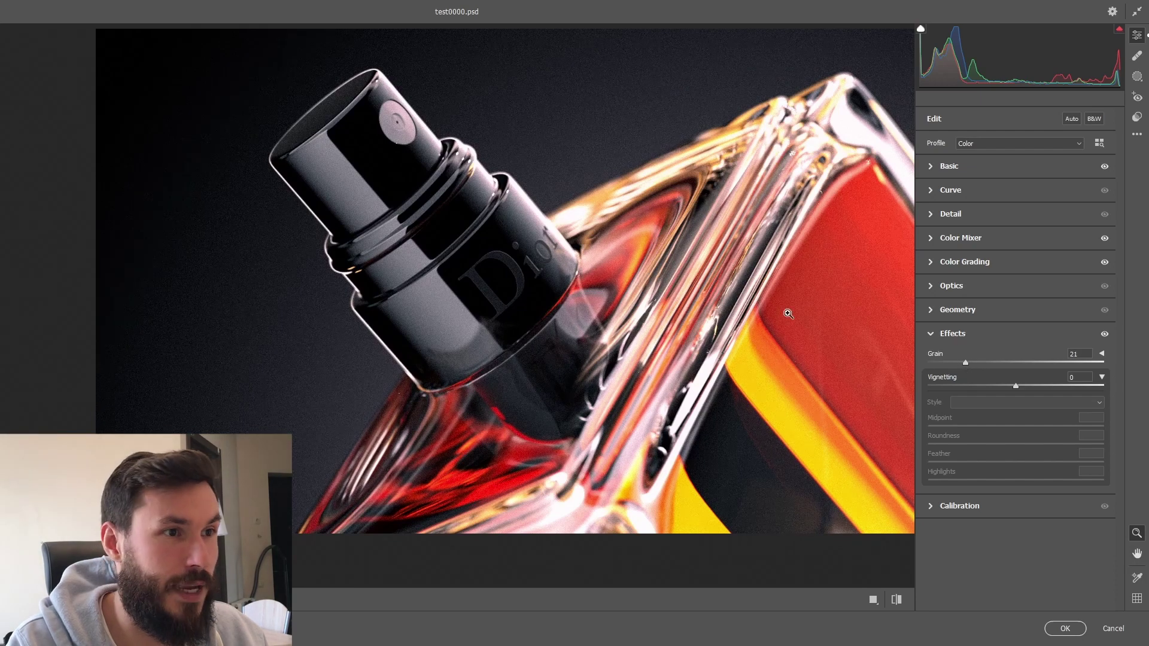
{"action": "left_click_drag", "start_coordinate": [546, 341], "coordinate": [470, 411]}
{"action": "left_click", "coordinate": [493, 269], "text": "alt"}
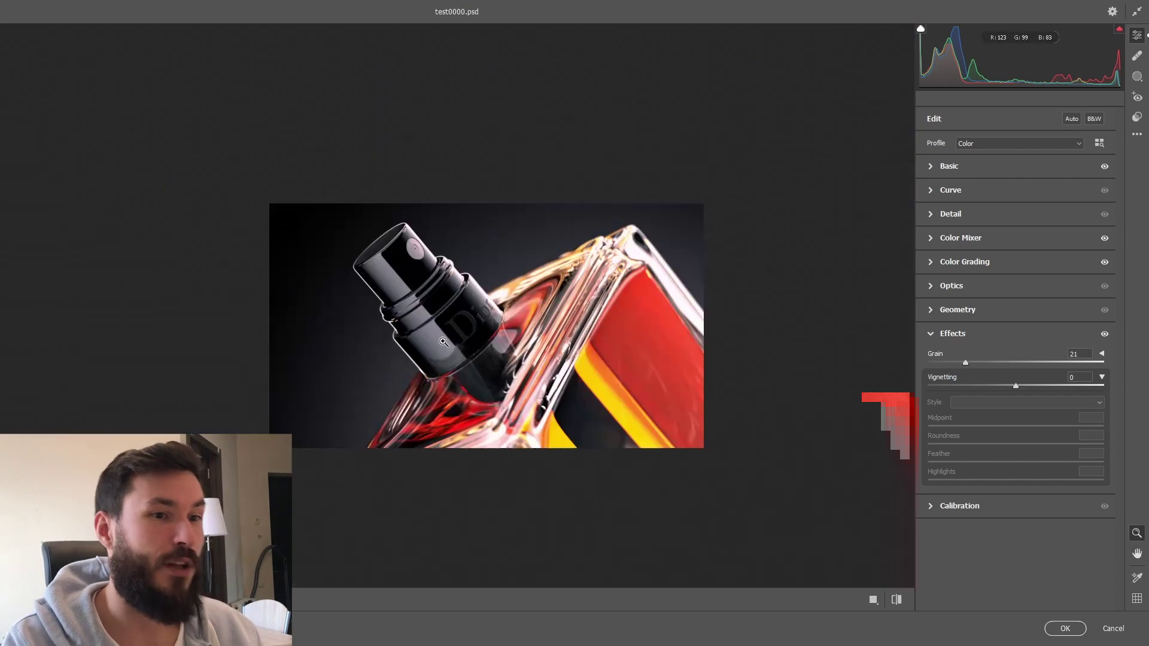
{"action": "left_click", "coordinate": [569, 336]}
{"action": "left_click", "coordinate": [569, 336], "text": "alt"}
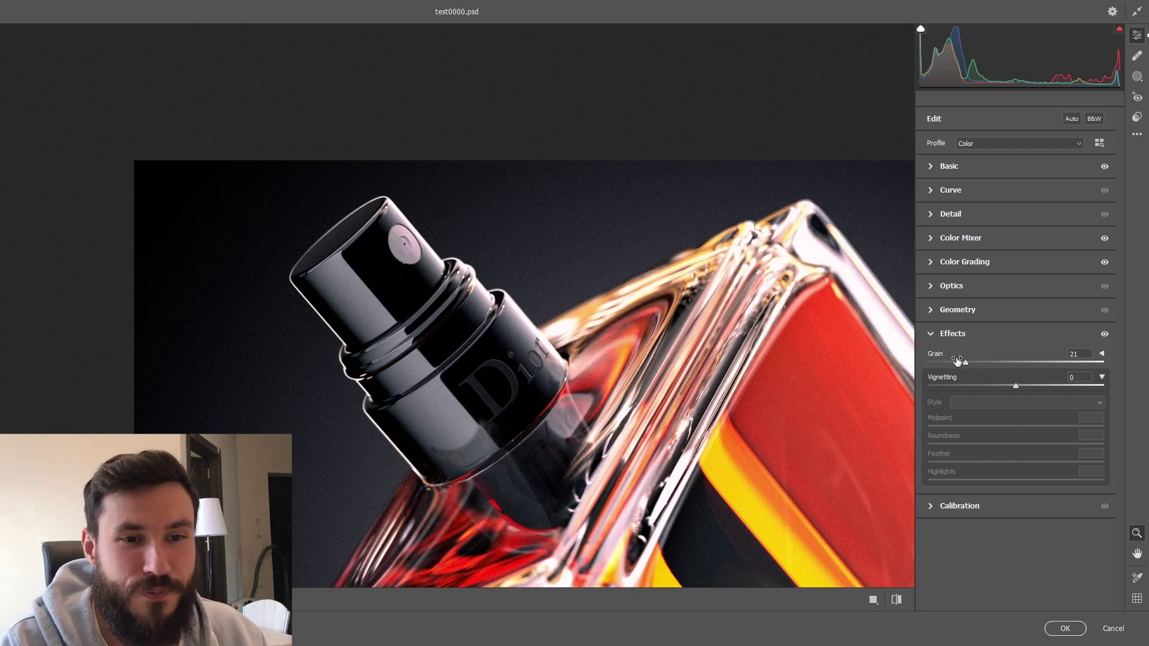
Step: Try the Grain at 15, inspect the cap up close, and return it to 0 for comparison
{"action": "left_click_drag", "start_coordinate": [965, 363], "coordinate": [955, 362]}
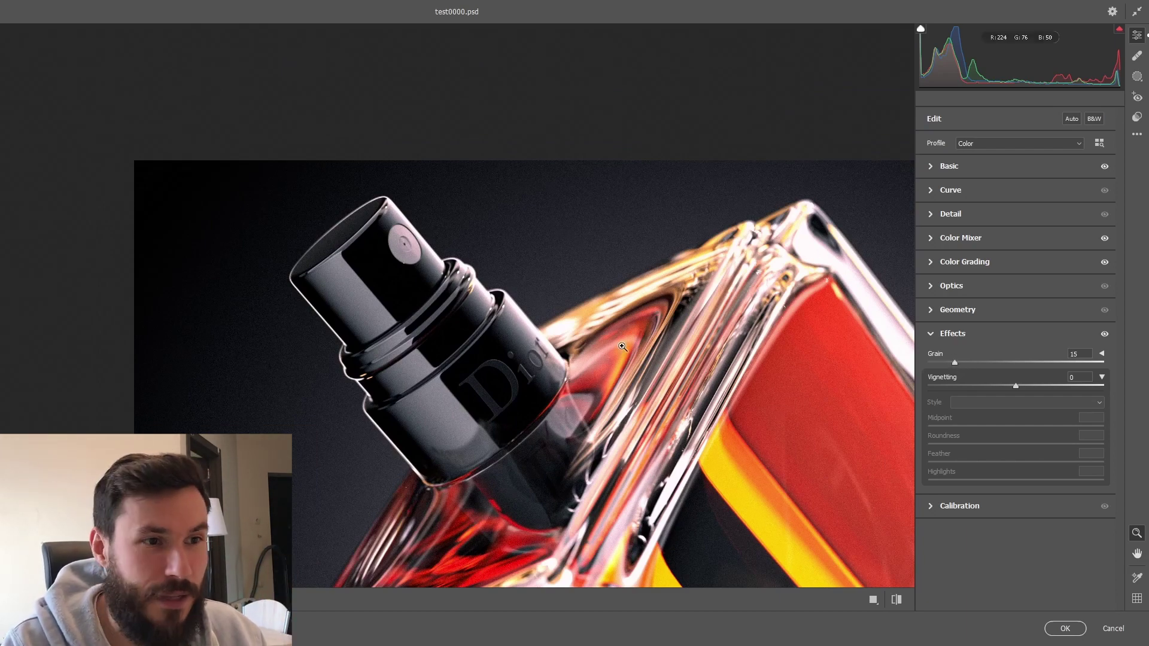
{"action": "left_click_drag", "start_coordinate": [493, 273], "coordinate": [550, 283]}
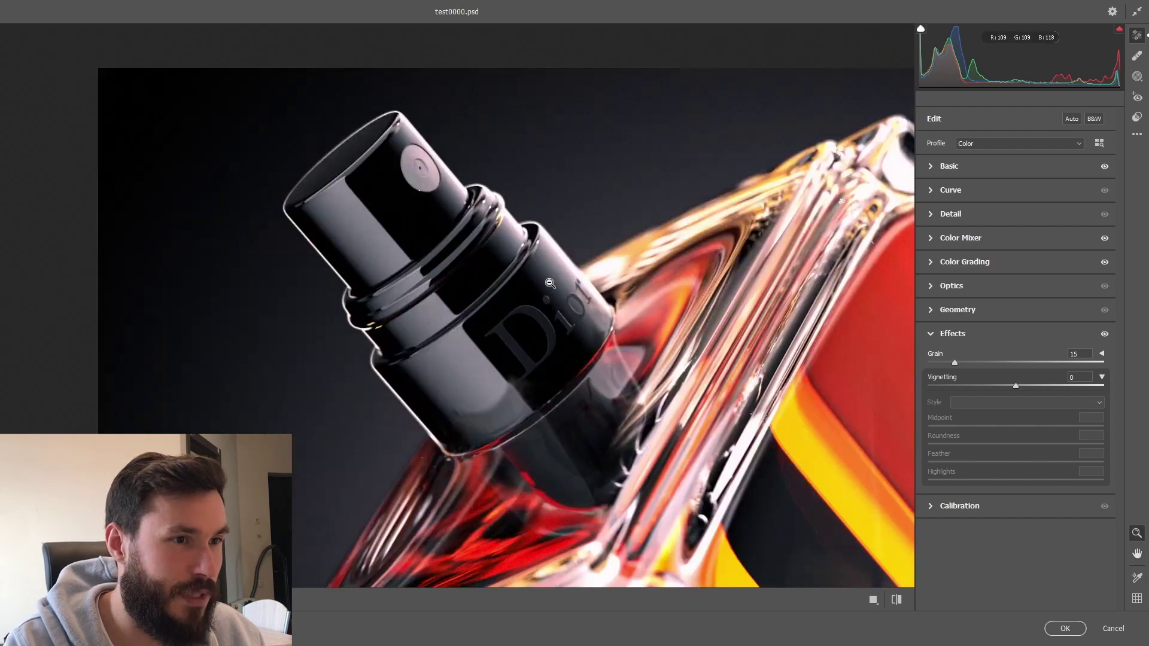
{"action": "left_click", "coordinate": [550, 282], "text": "alt"}
{"action": "left_click", "coordinate": [599, 220]}
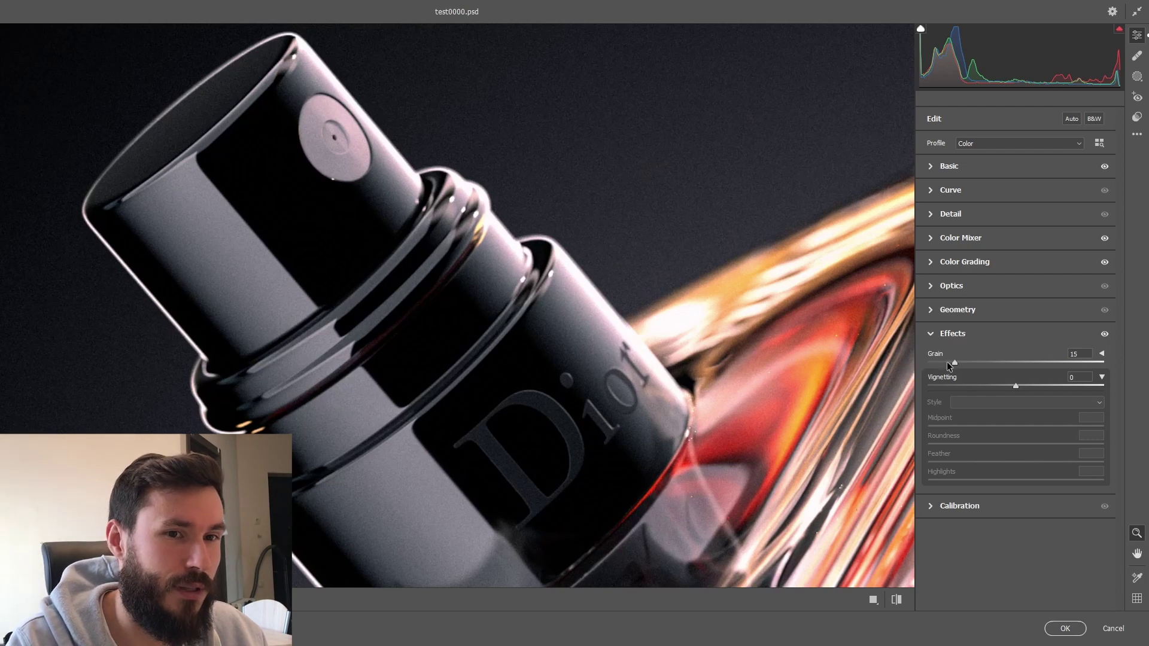
{"action": "left_click_drag", "start_coordinate": [947, 362], "coordinate": [903, 365]}
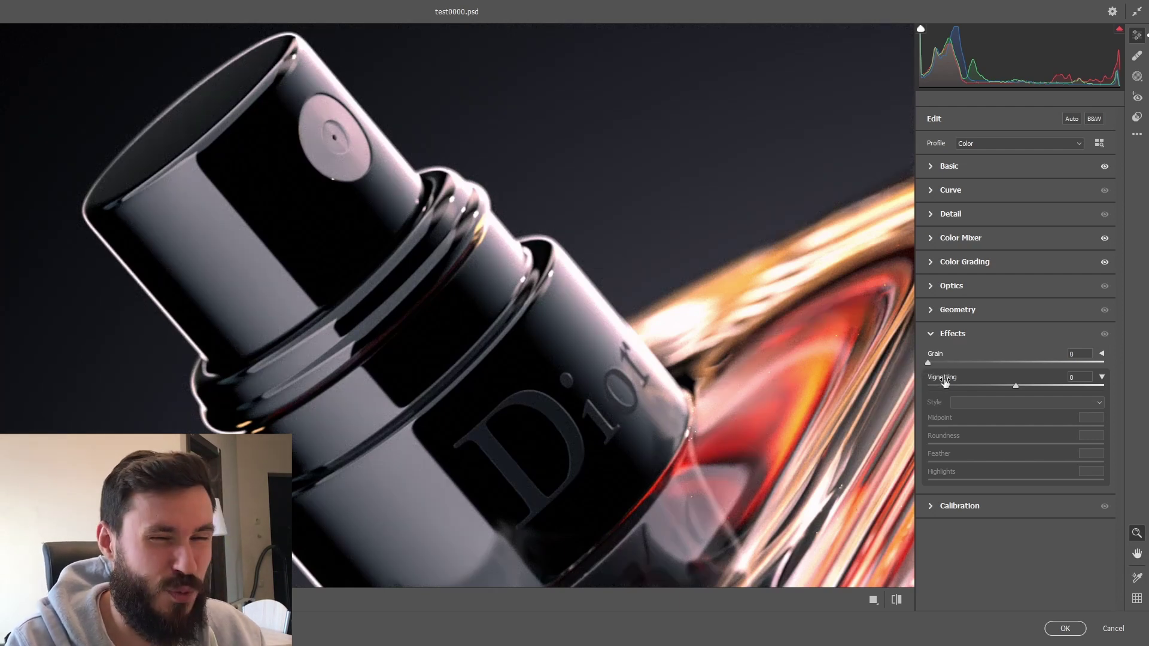
Step: Set the Grain to 22 and inspect its effect on the cap and the full image
{"action": "left_click_drag", "start_coordinate": [966, 365], "coordinate": [963, 366]}
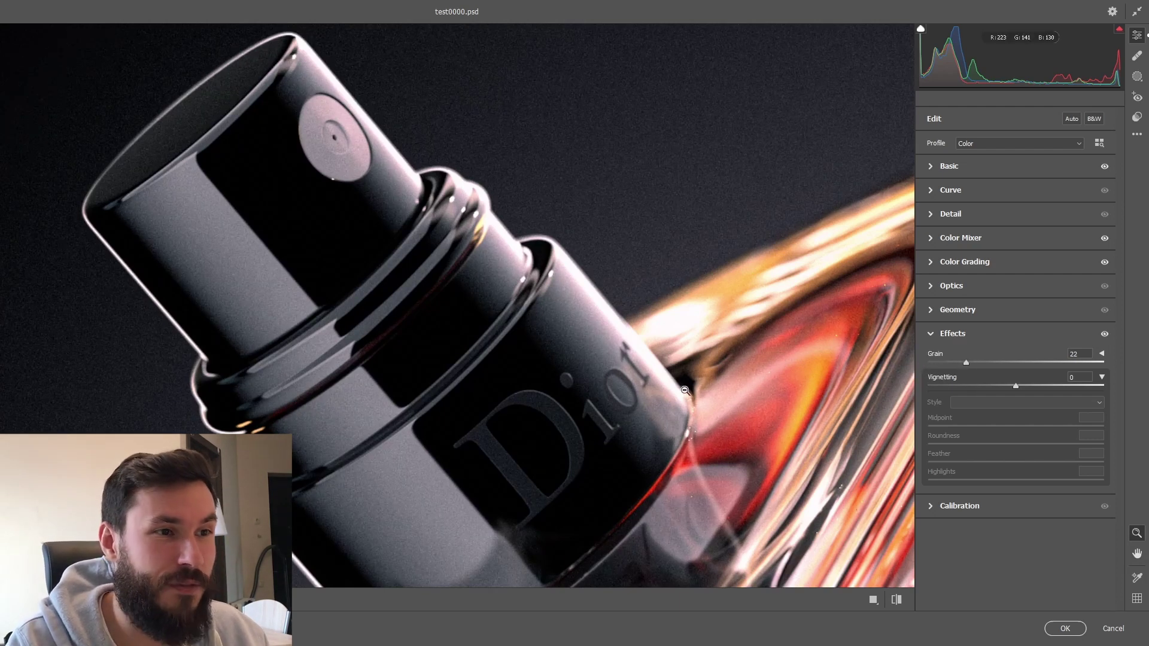
{"action": "scroll", "coordinate": [686, 391], "scroll_direction": "down", "scroll_amount": 8}
{"action": "scroll", "coordinate": [658, 341], "scroll_direction": "up", "scroll_amount": 4}
{"action": "key", "text": "space"}
{"action": "mouse_move", "coordinate": [670, 321]}
{"action": "left_mouse_down"}
{"action": "mouse_move", "coordinate": [729, 339]}
{"action": "mouse_move", "coordinate": [668, 334]}
{"action": "left_mouse_up"}
{"action": "scroll", "coordinate": [692, 331], "scroll_direction": "up", "scroll_amount": 2}
{"action": "key", "text": "space"}
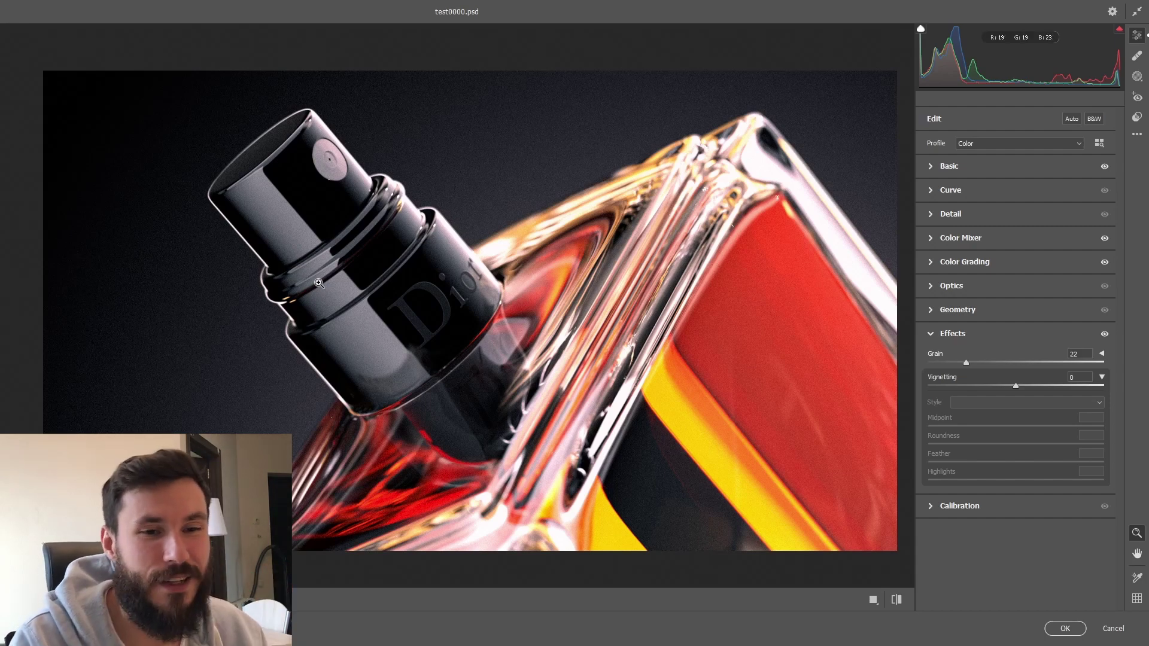
{"action": "left_click", "coordinate": [749, 335], "text": "alt"}
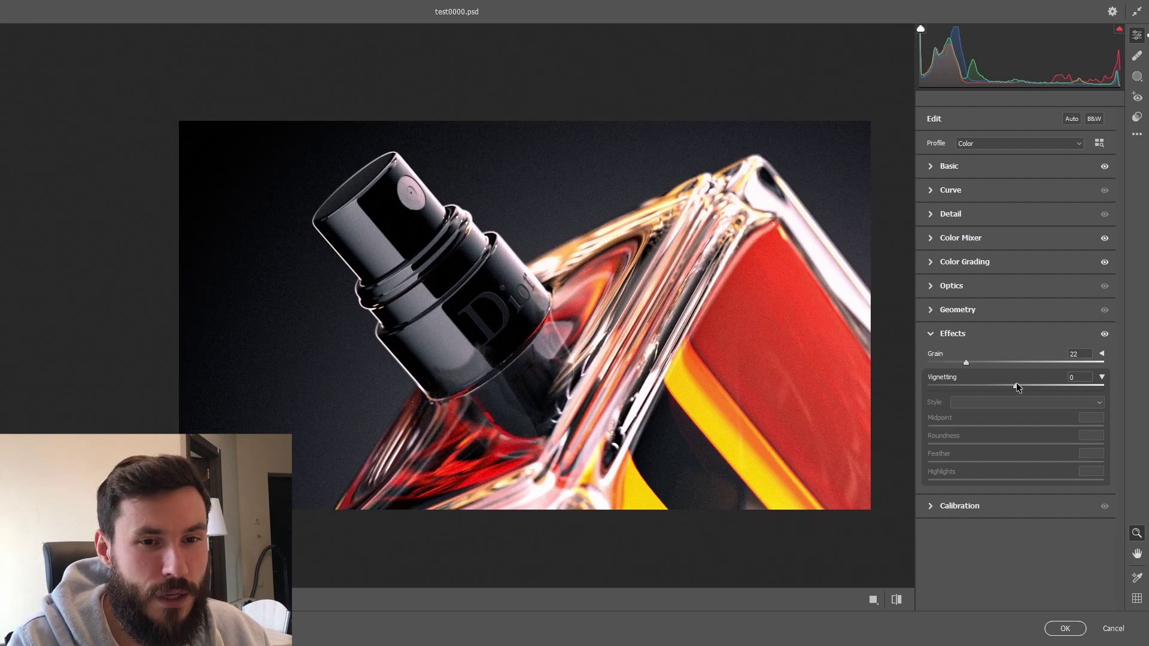
Step: Add a Vignetting of -4 and apply the Camera Raw Filter to the Smart Object
{"action": "left_click_drag", "start_coordinate": [1016, 383], "coordinate": [1011, 389]}
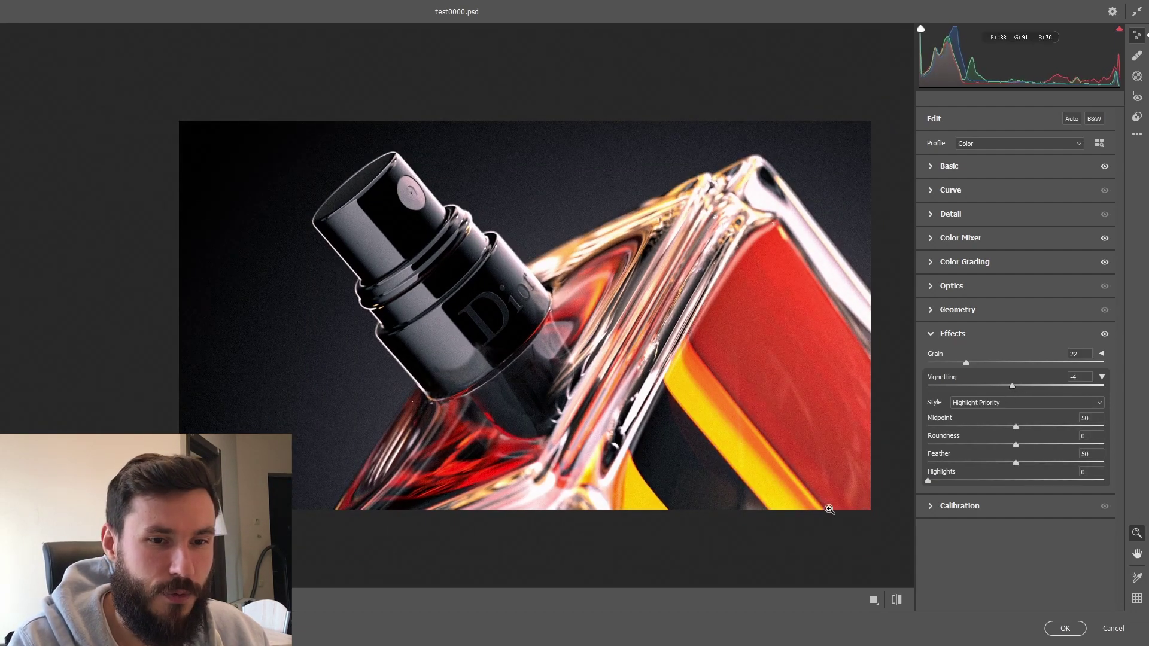
{"action": "left_click", "coordinate": [931, 334]}
{"action": "left_click", "coordinate": [1064, 628]}
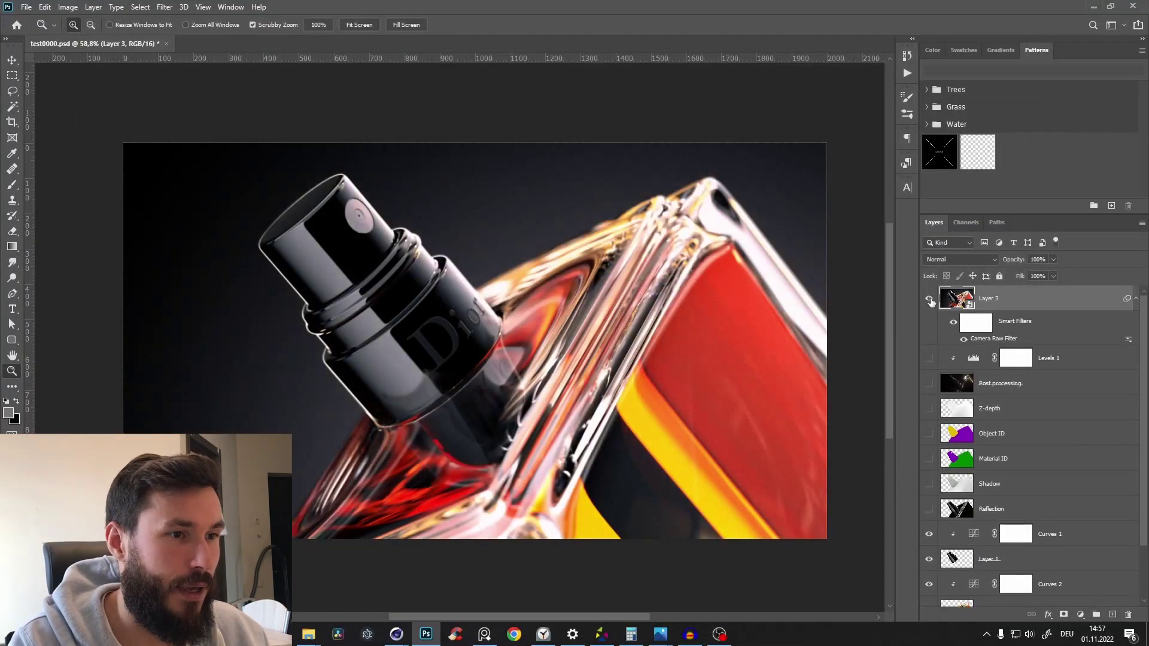
Step: Hide and reshow the graded Layer 3 to compare it with the ungraded composite
{"action": "left_click", "coordinate": [929, 299]}
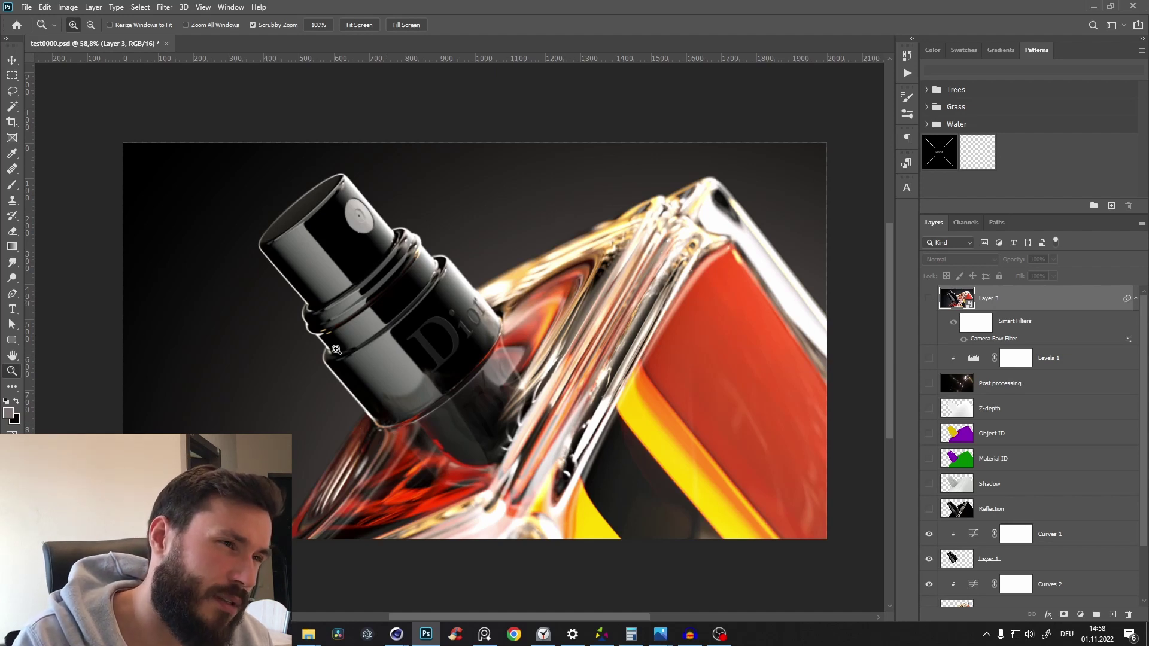
{"action": "left_click", "coordinate": [929, 299]}
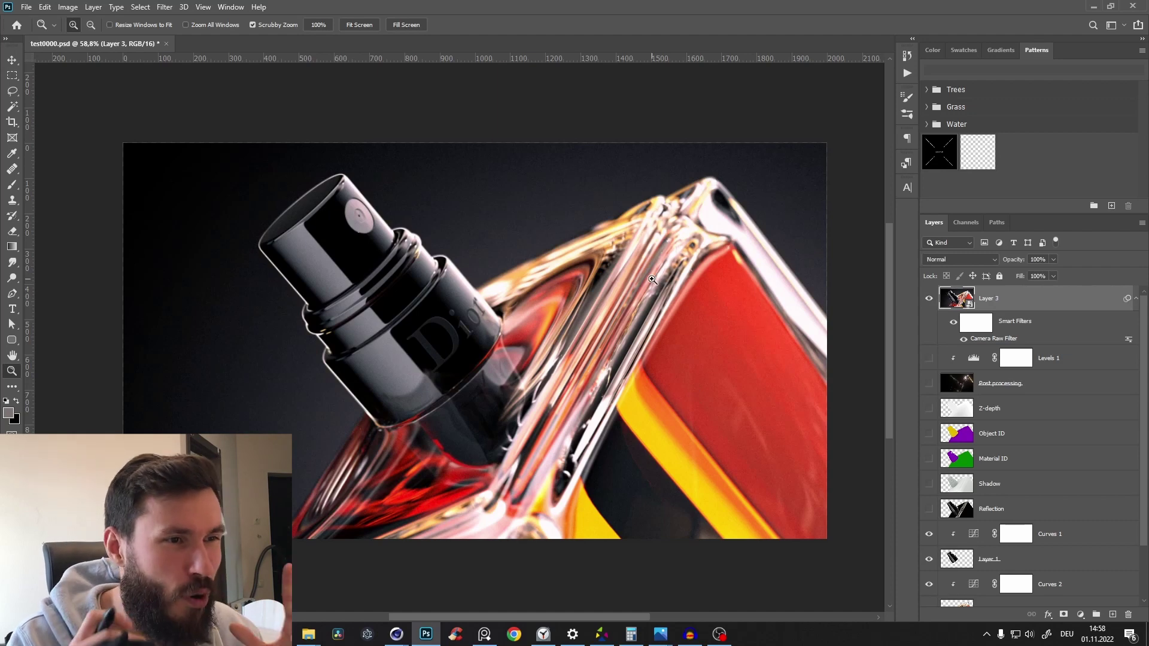
{"action": "left_click_drag", "start_coordinate": [540, 272], "coordinate": [397, 299]}
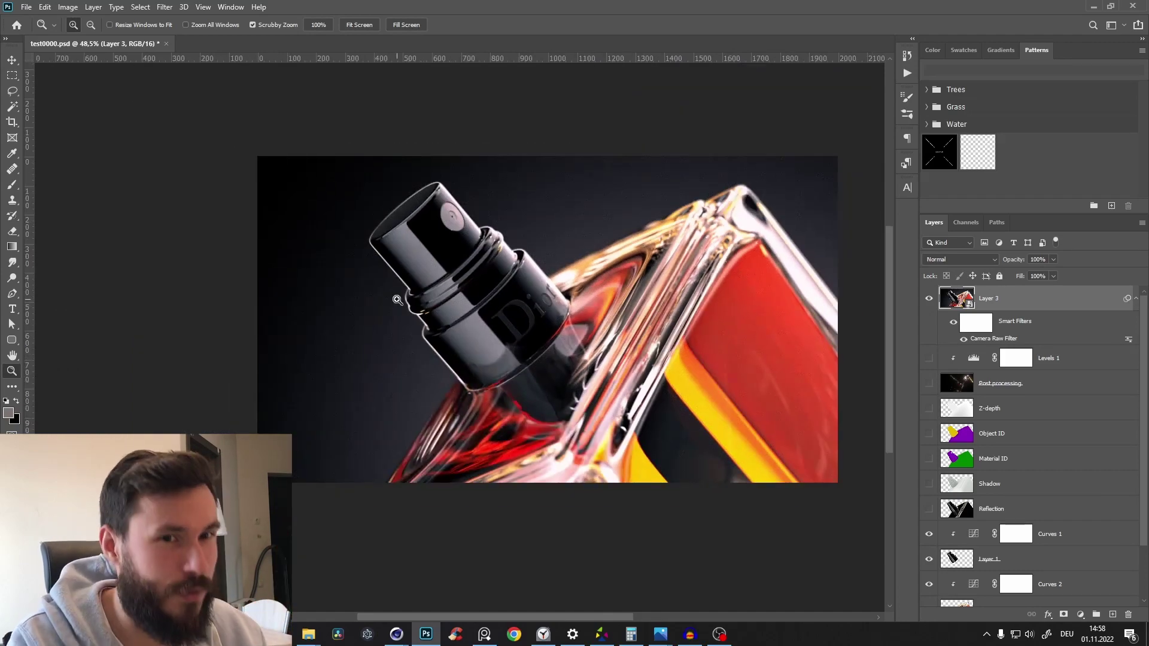
{"action": "left_click_drag", "start_coordinate": [496, 394], "coordinate": [445, 422]}
{"action": "left_click_drag", "start_coordinate": [563, 377], "coordinate": [598, 354]}
{"action": "mouse_move", "coordinate": [596, 354]}
{"action": "left_mouse_down"}
{"action": "mouse_move", "coordinate": [589, 370]}
{"action": "mouse_move", "coordinate": [603, 360]}
{"action": "left_mouse_up"}
{"action": "left_click_drag", "start_coordinate": [603, 360], "coordinate": [612, 350]}
{"action": "left_click_drag", "start_coordinate": [612, 350], "coordinate": [523, 387]}
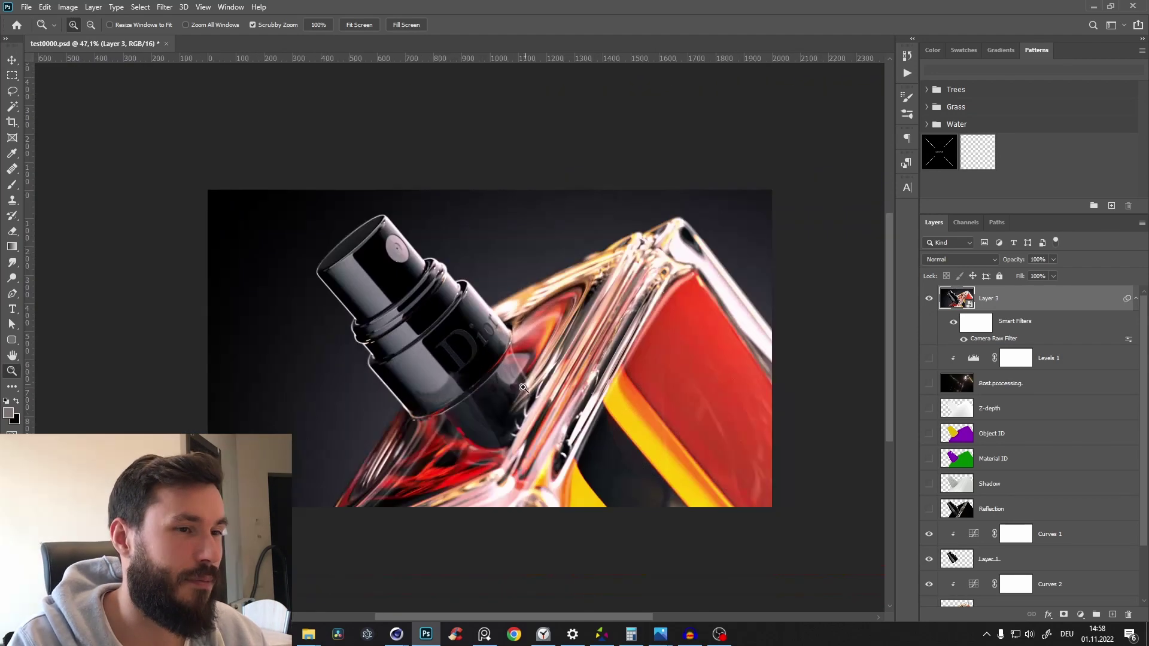
{"action": "left_click_drag", "start_coordinate": [577, 341], "coordinate": [615, 338]}
{"action": "left_click_drag", "start_coordinate": [557, 366], "coordinate": [580, 334]}
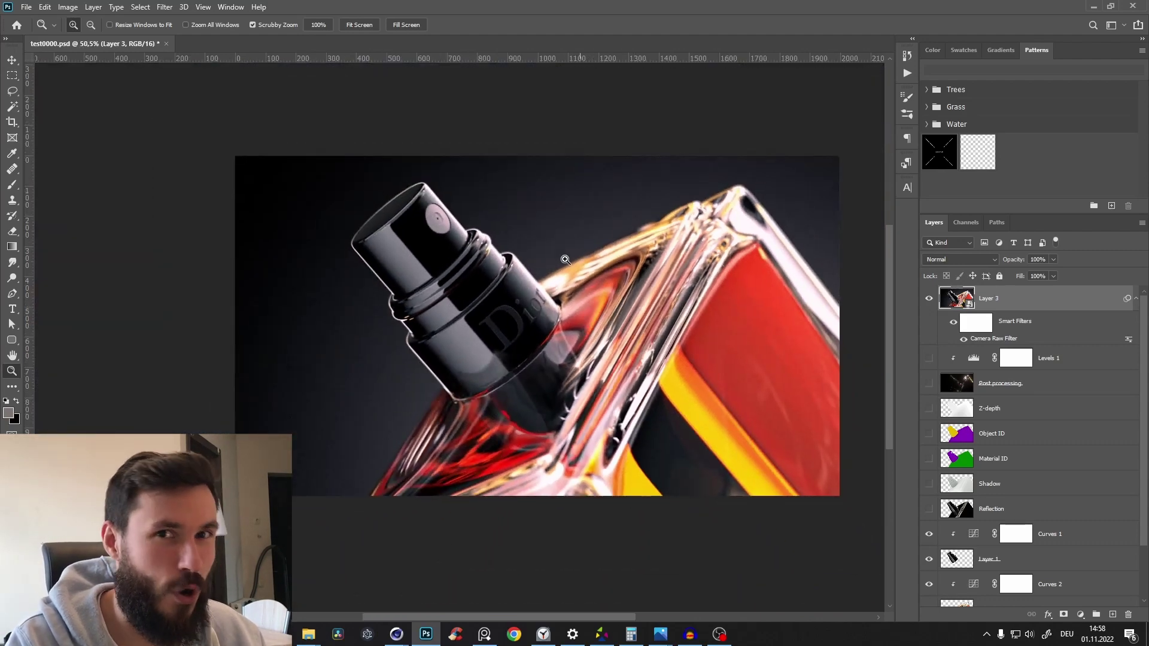
{"action": "left_click_drag", "start_coordinate": [536, 297], "coordinate": [473, 302]}
{"action": "left_click_drag", "start_coordinate": [428, 356], "coordinate": [442, 356]}
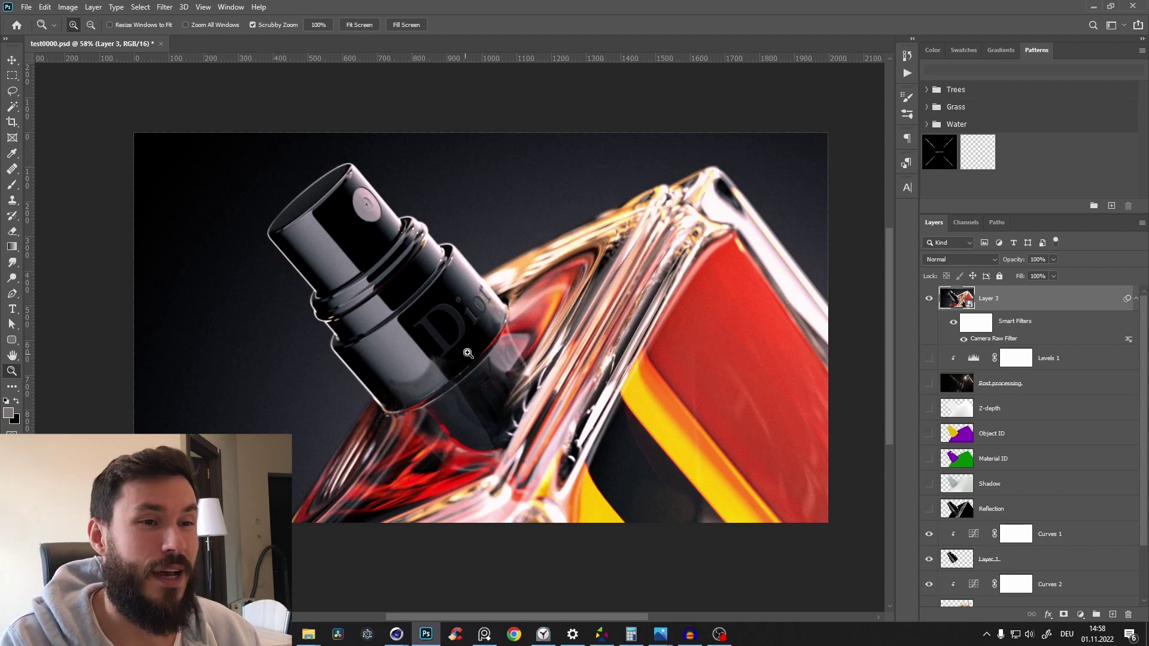
{"action": "left_click_drag", "start_coordinate": [464, 359], "coordinate": [457, 373]}
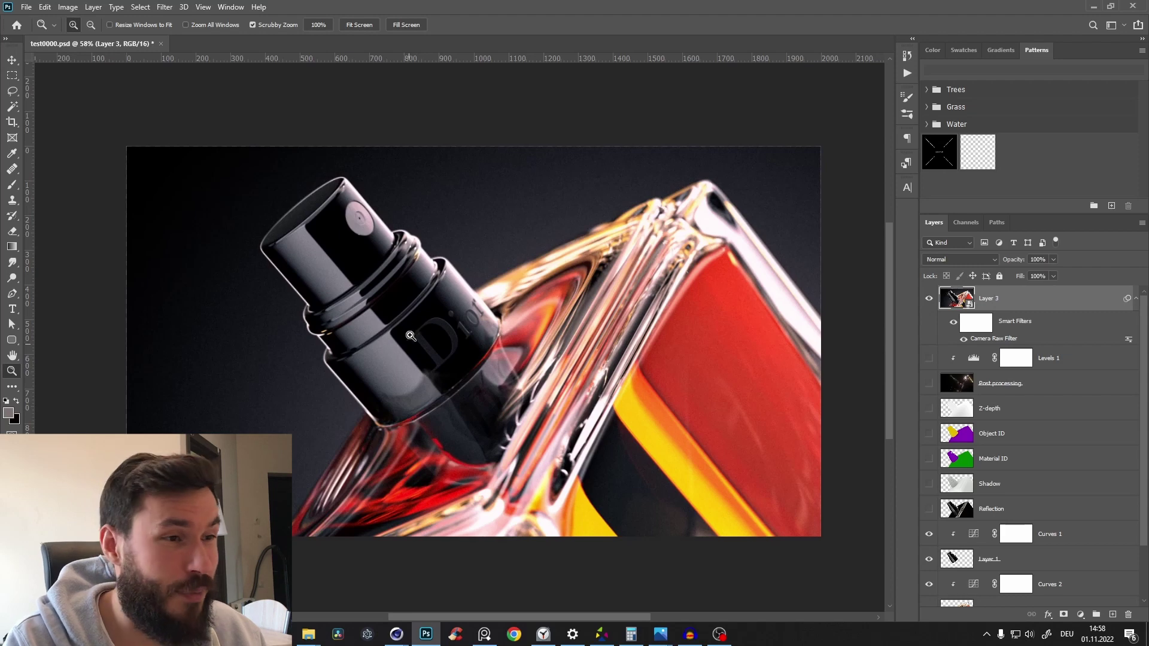
{"action": "left_click_drag", "start_coordinate": [411, 336], "coordinate": [394, 371]}
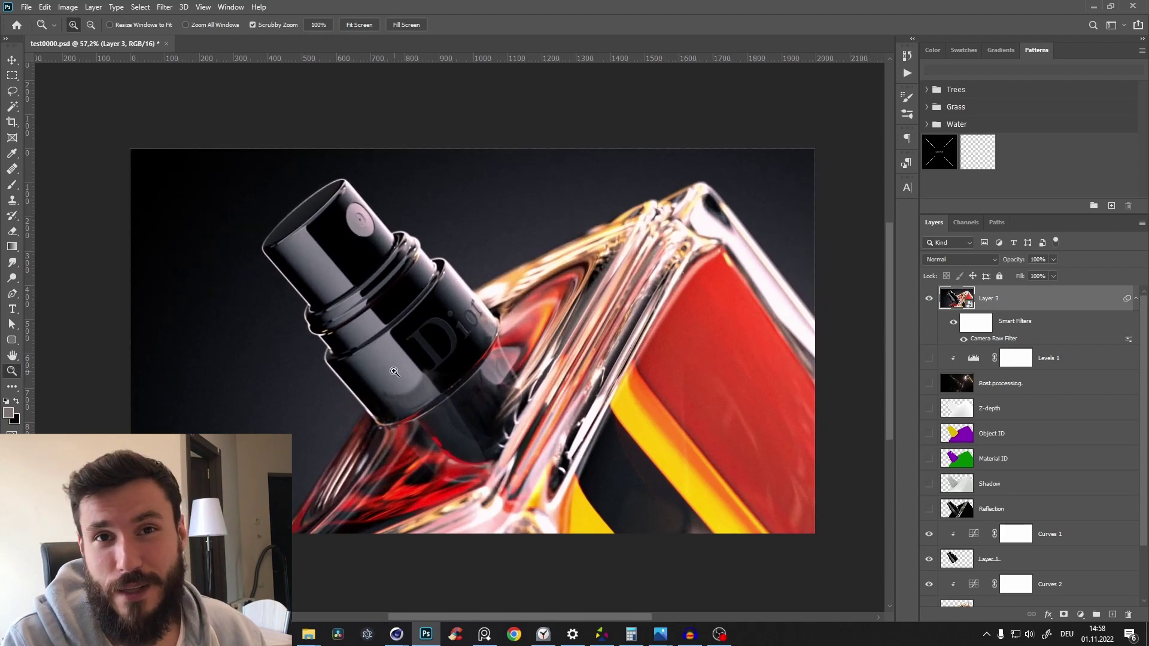
{"action": "left_click_drag", "start_coordinate": [599, 358], "coordinate": [588, 365]}
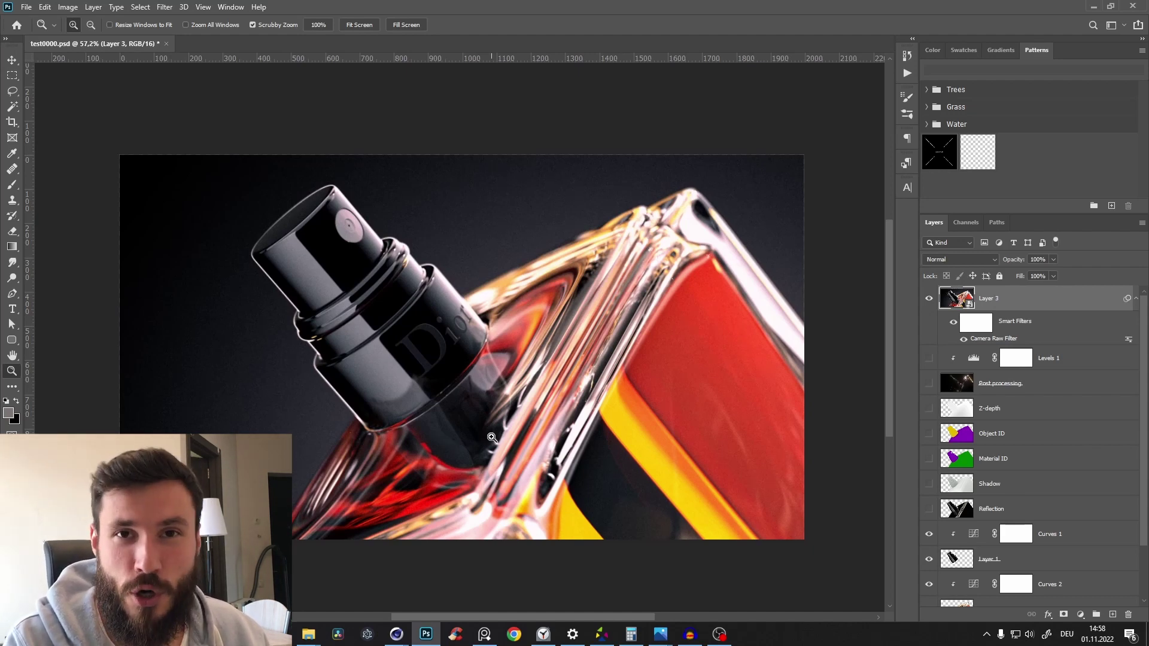
{"action": "left_click_drag", "start_coordinate": [491, 355], "coordinate": [512, 327]}
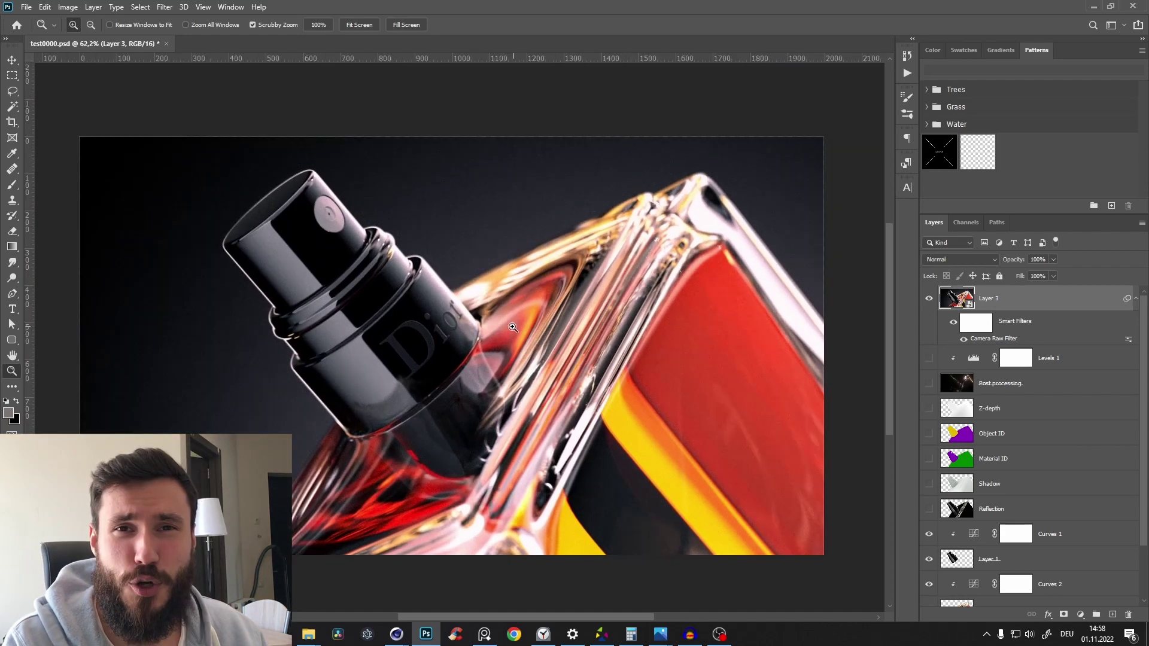